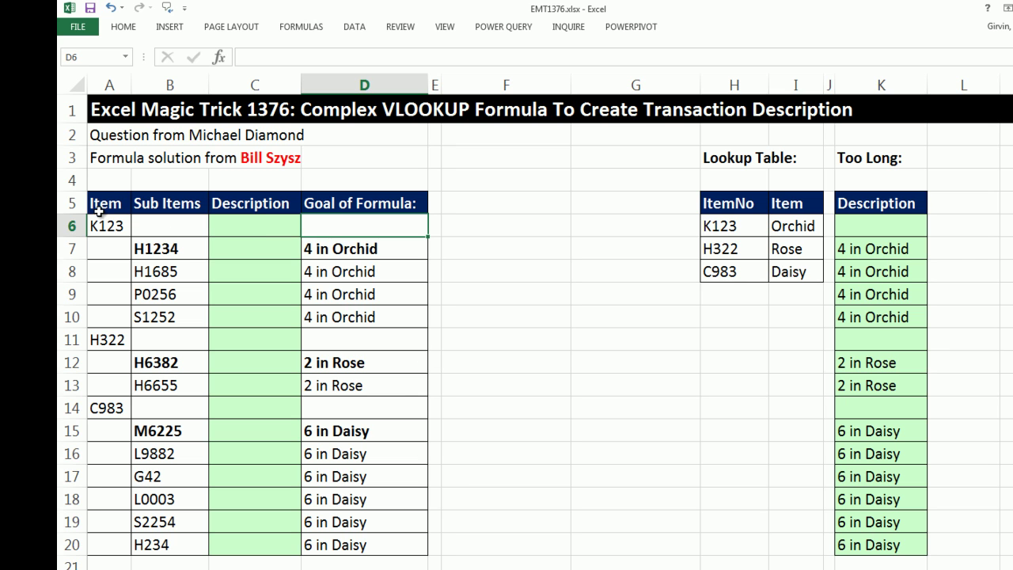
Step: Examine the Item and Sub Items columns, the ItemNo lookup table, and the target descriptions in the Goal of Formula column
drag(101, 205, 182, 548)
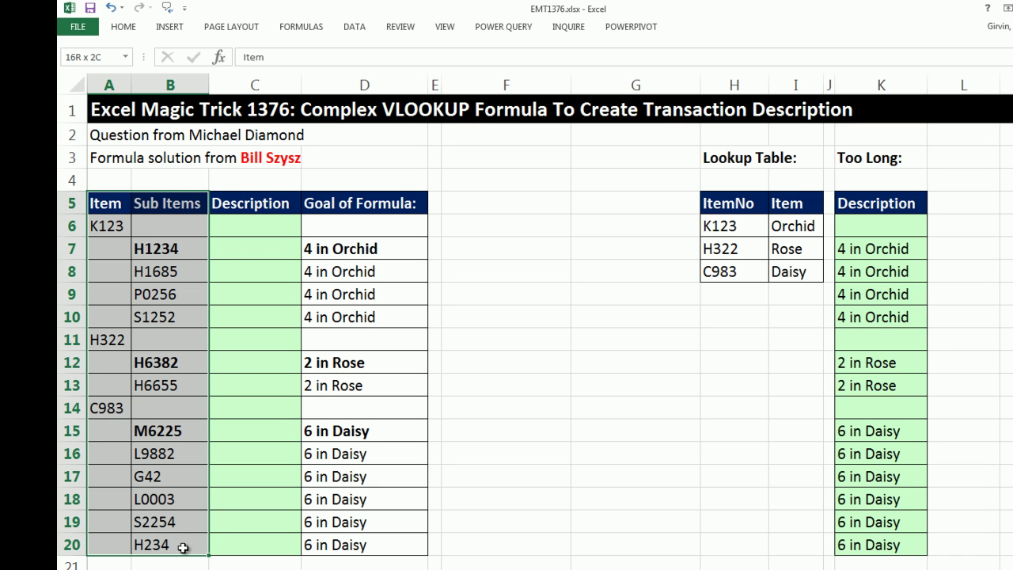
click(108, 226)
click(119, 342)
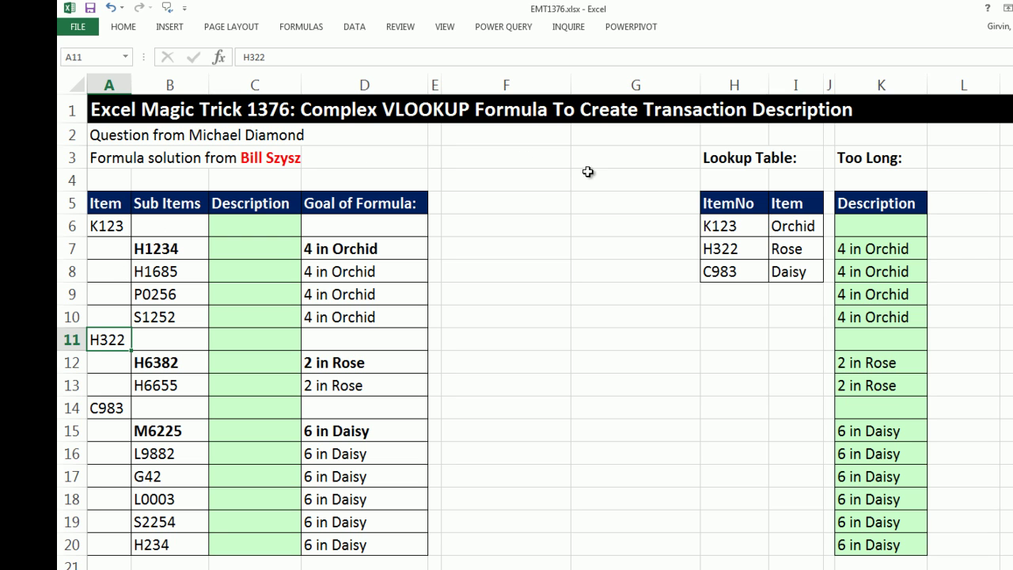
click(724, 226)
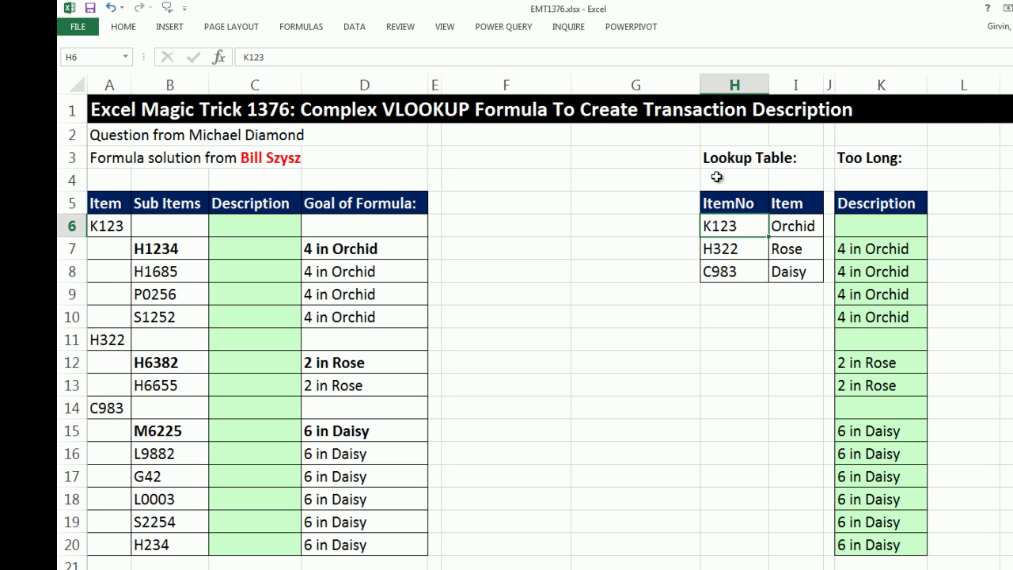
click(794, 224)
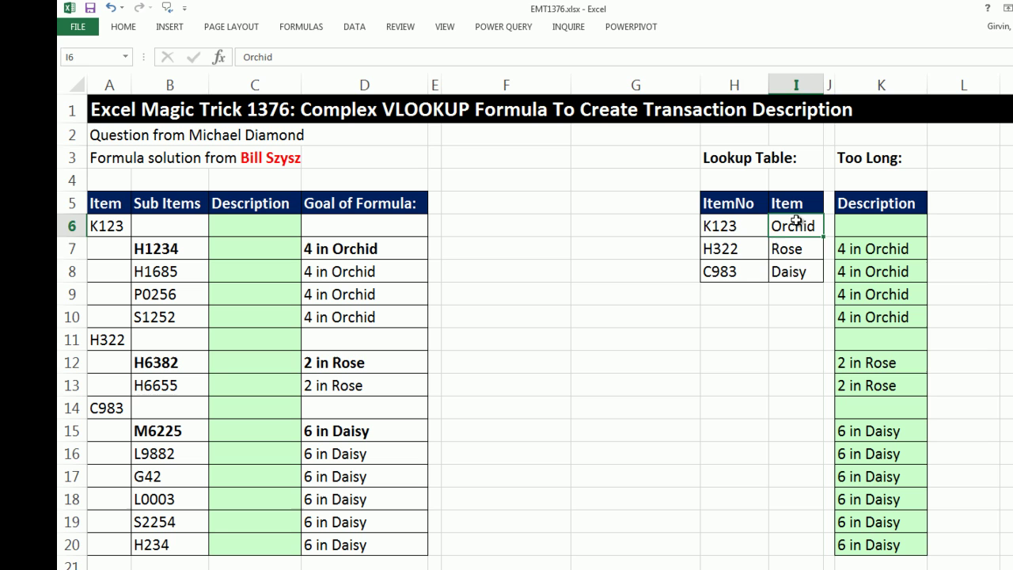
click(732, 247)
click(786, 250)
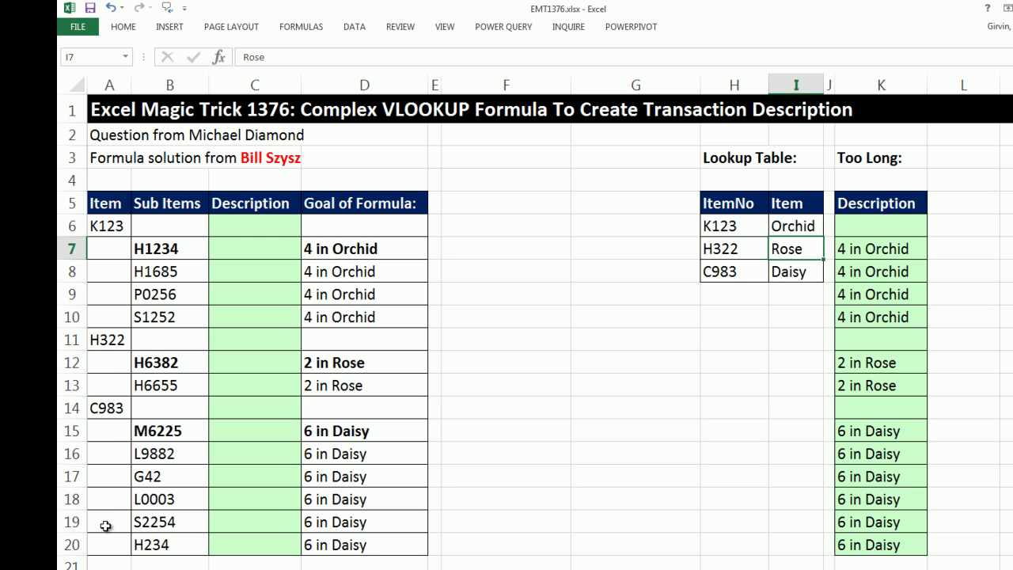
click(170, 253)
drag(170, 264, 169, 323)
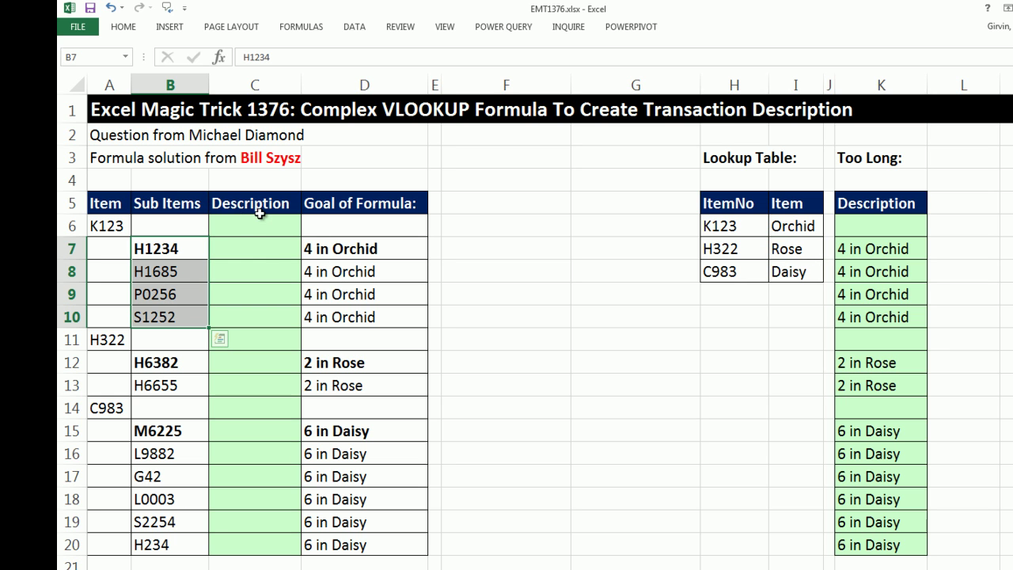
click(323, 251)
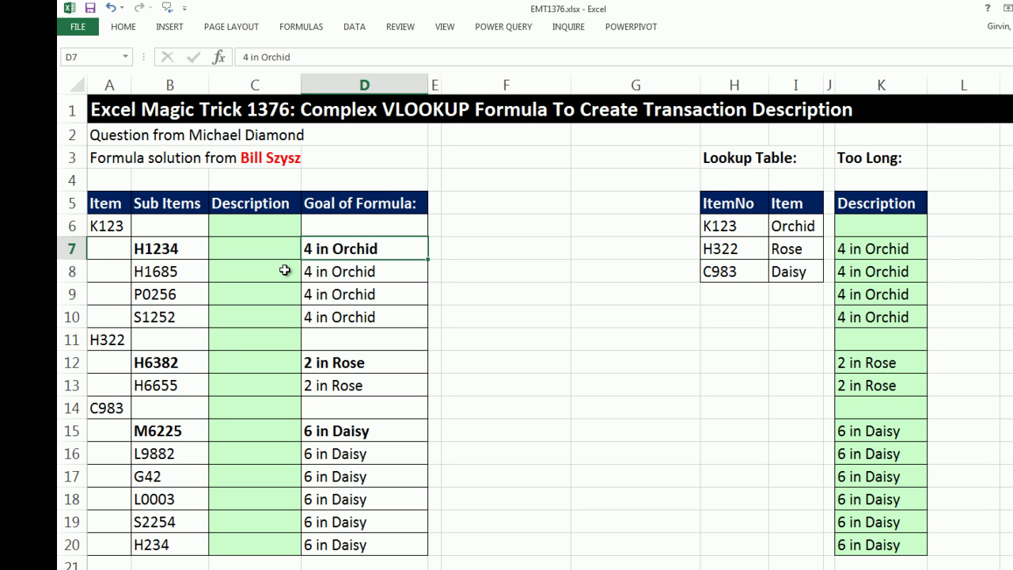
click(350, 227)
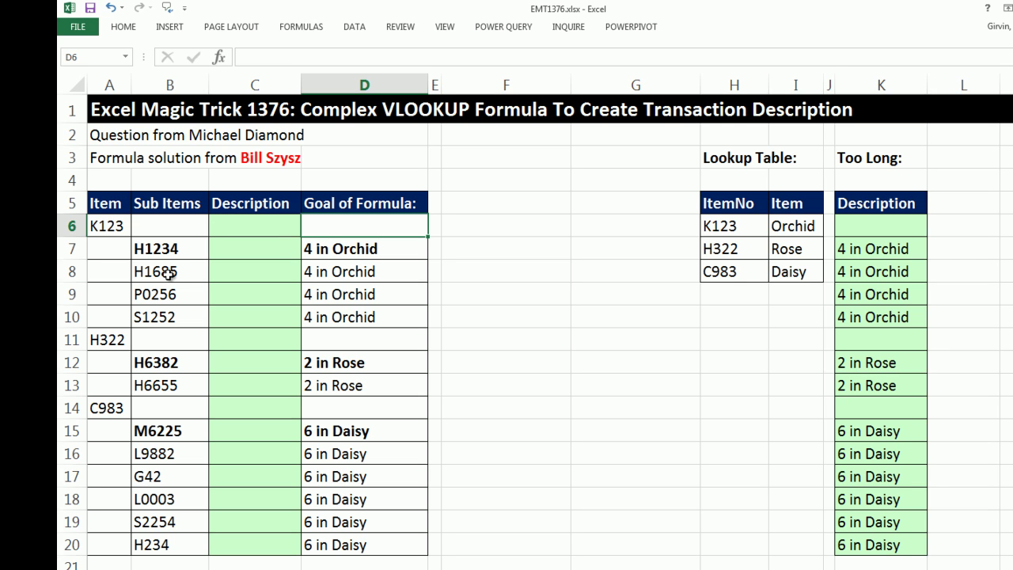
click(333, 363)
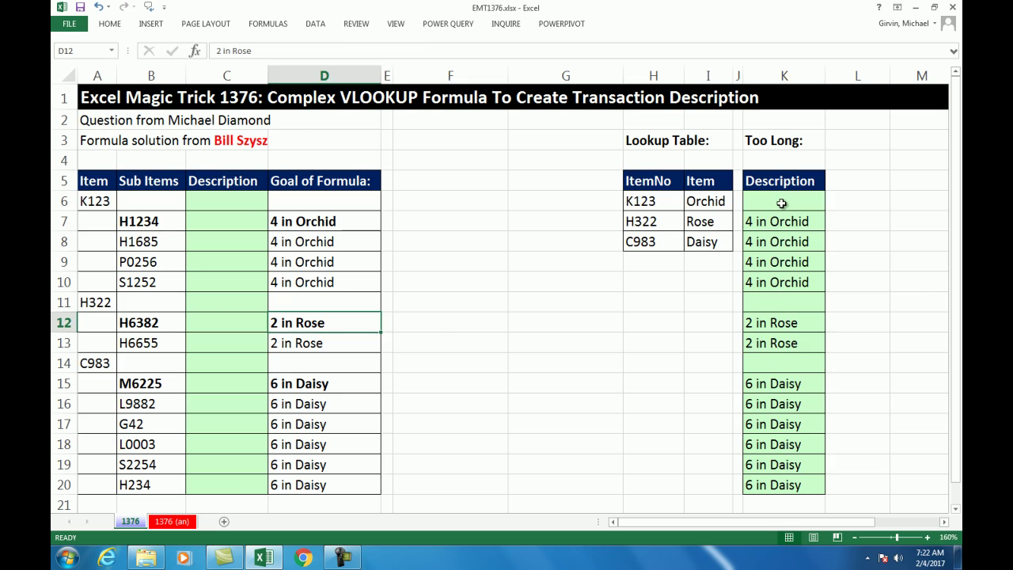
Step: Examine the long description formula in K6 and the empty Description cells for the first sub item of each group
double_click(881, 230)
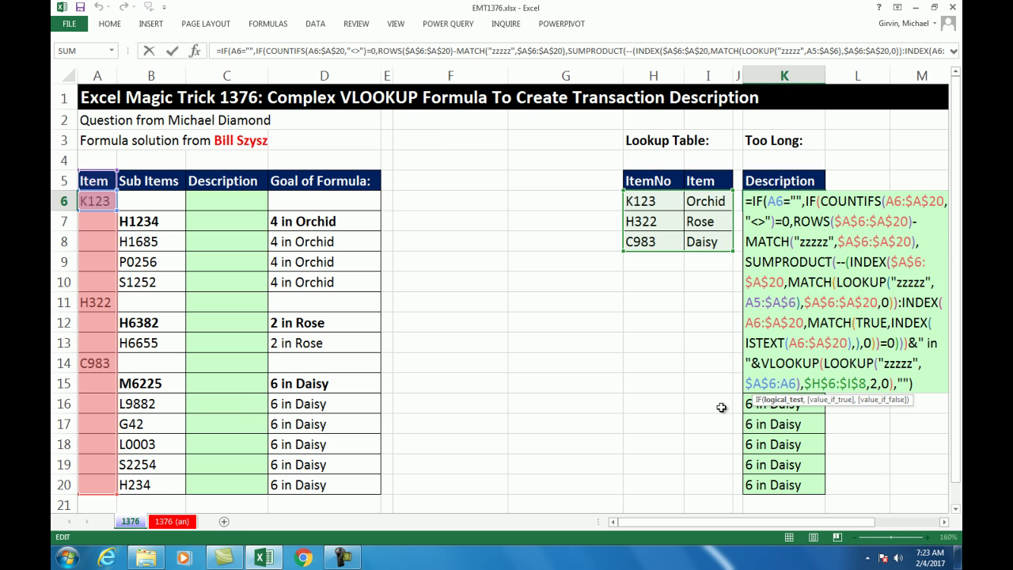
key(Escape)
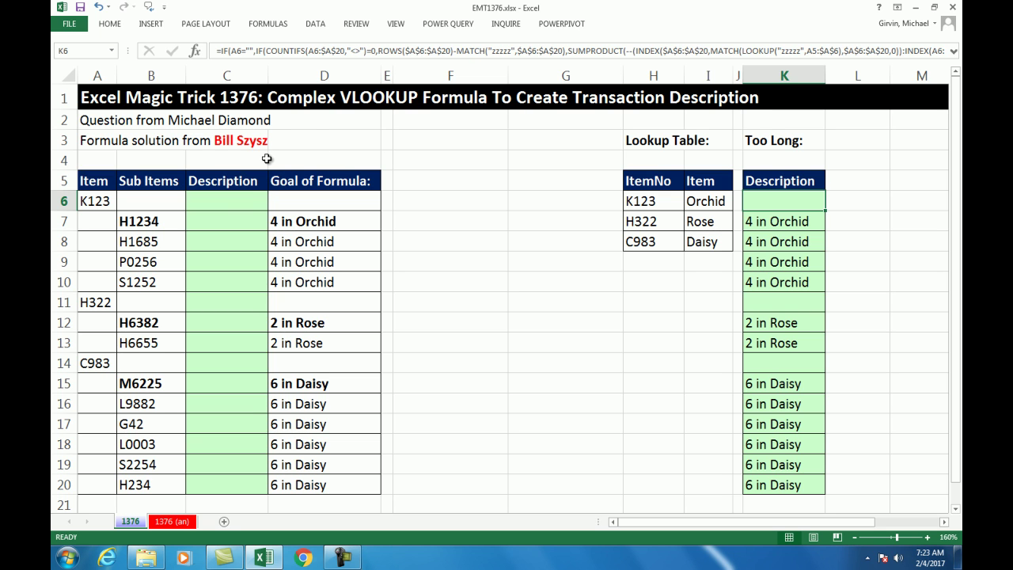
drag(140, 221, 277, 221)
click(233, 221)
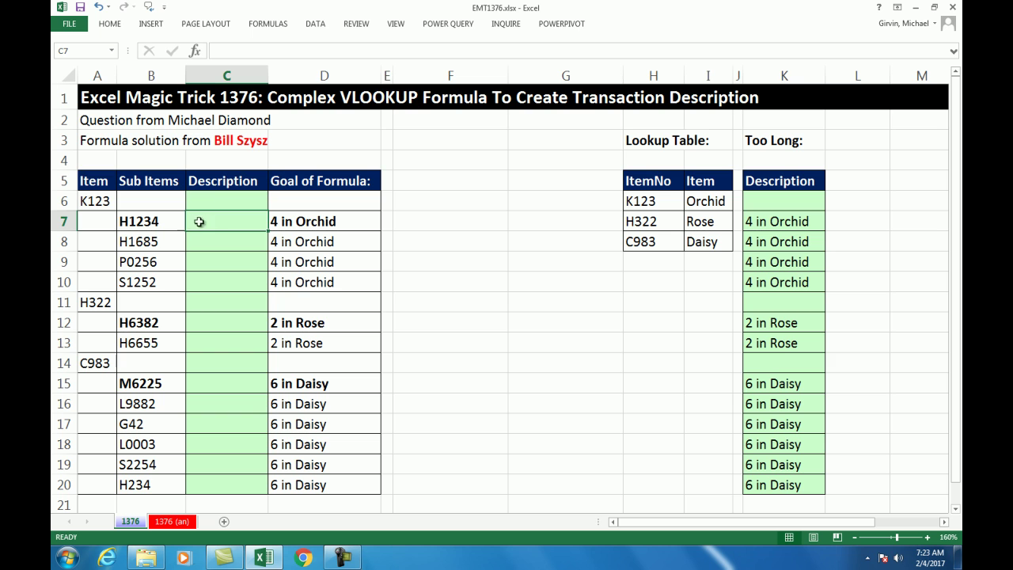
click(225, 322)
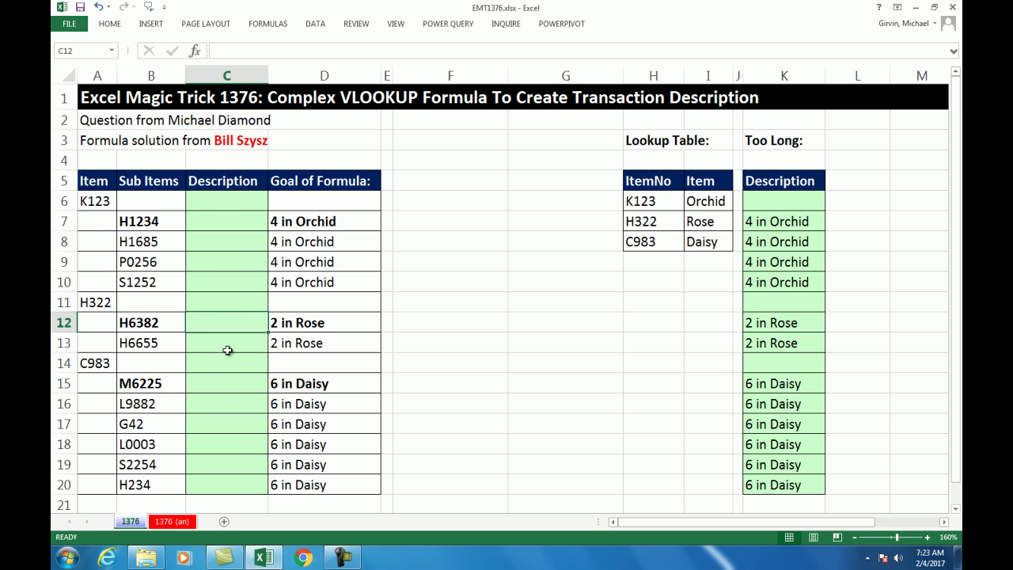
click(224, 389)
Step: Clear the non-bold goal descriptions in D8:D10, D13 and D16:D20, keeping only each group's first description
drag(296, 242, 308, 283)
key(Delete)
click(314, 342)
key(Delete)
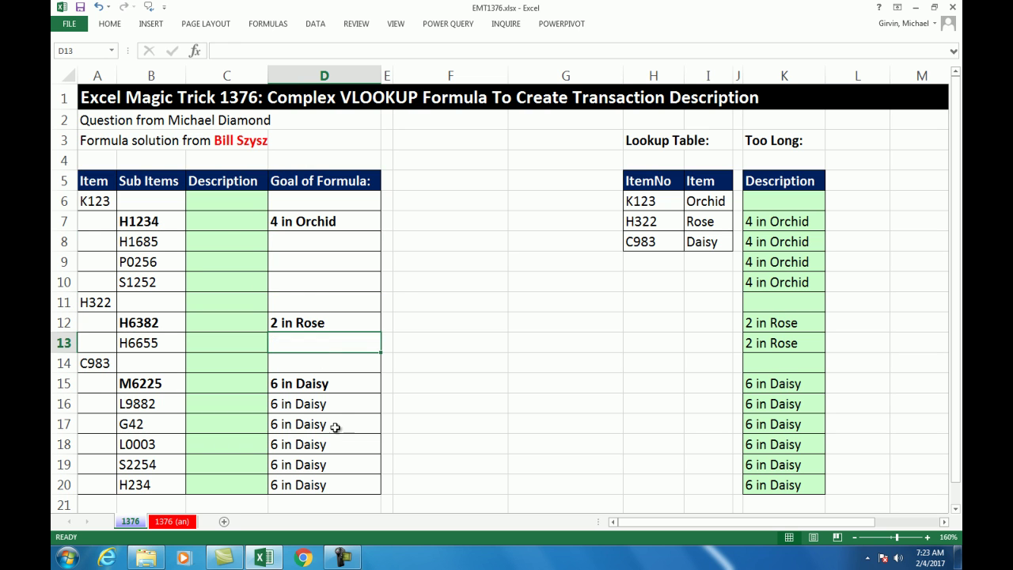
drag(335, 403, 332, 485)
key(Delete)
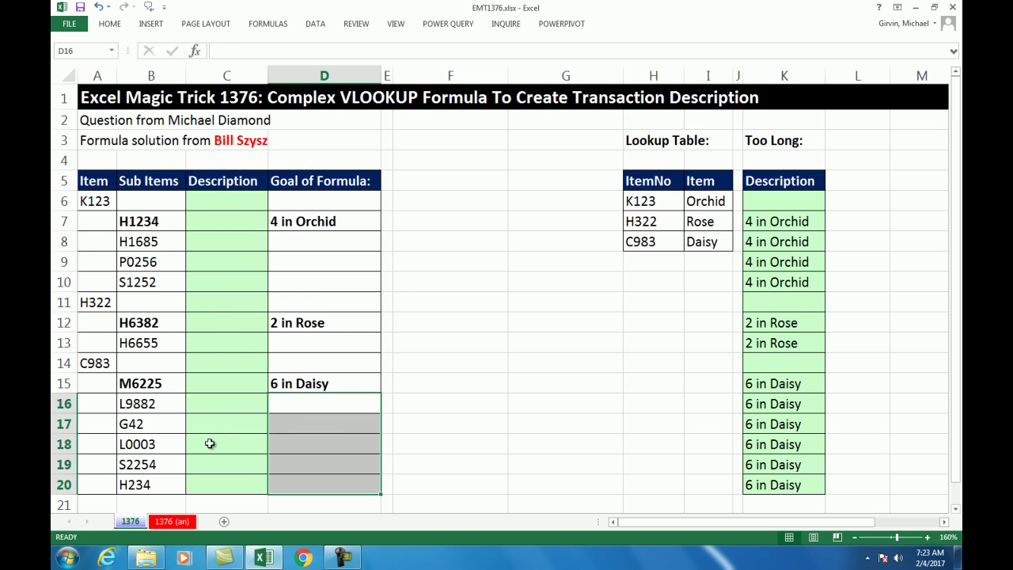
click(247, 223)
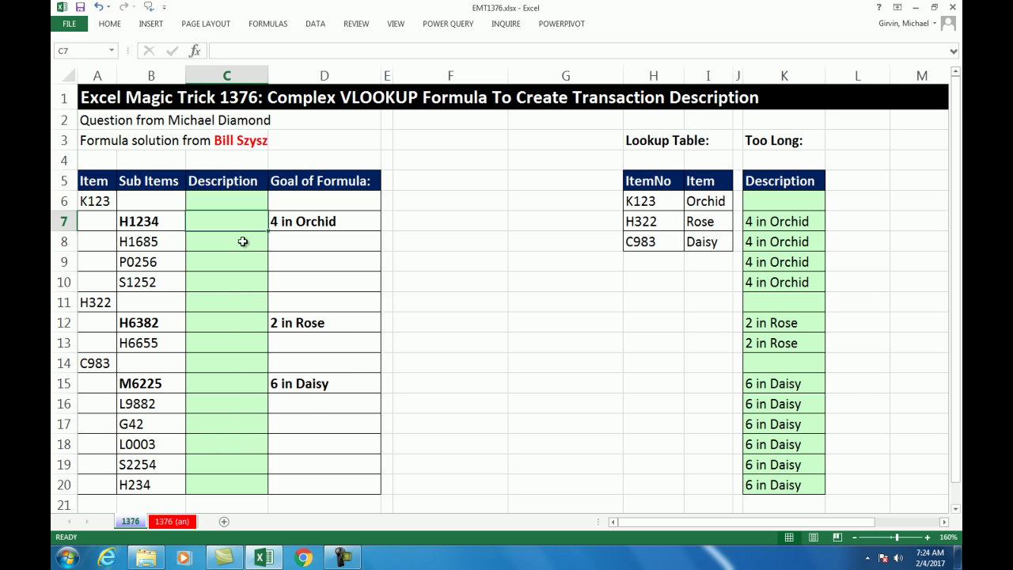
click(239, 319)
key(Down)
key(Down)
key(Down)
key(Right)
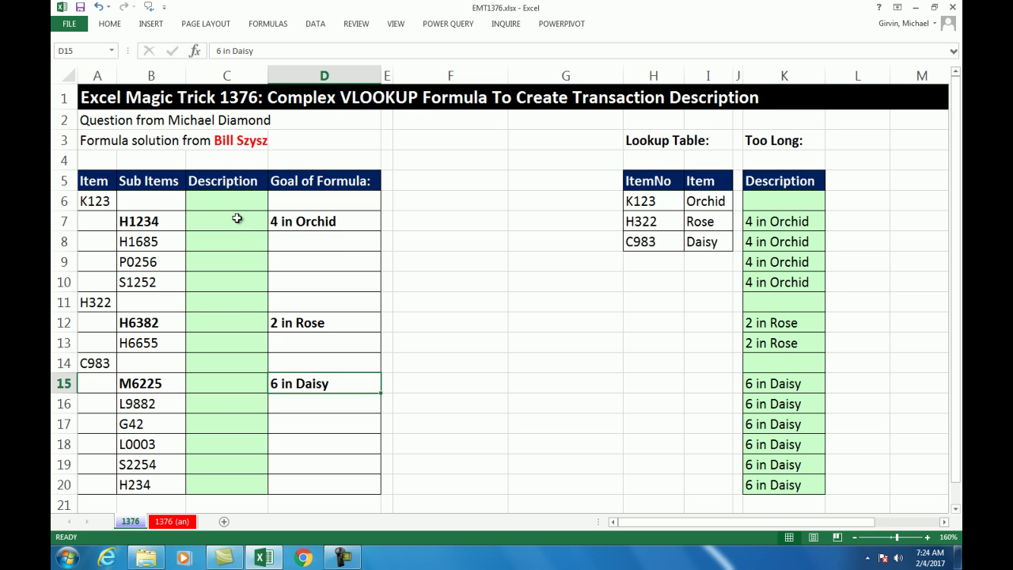
Step: Fill cells D8:D10 with the relative formula =D7 and inspect the formula in D8
drag(293, 244, 296, 279)
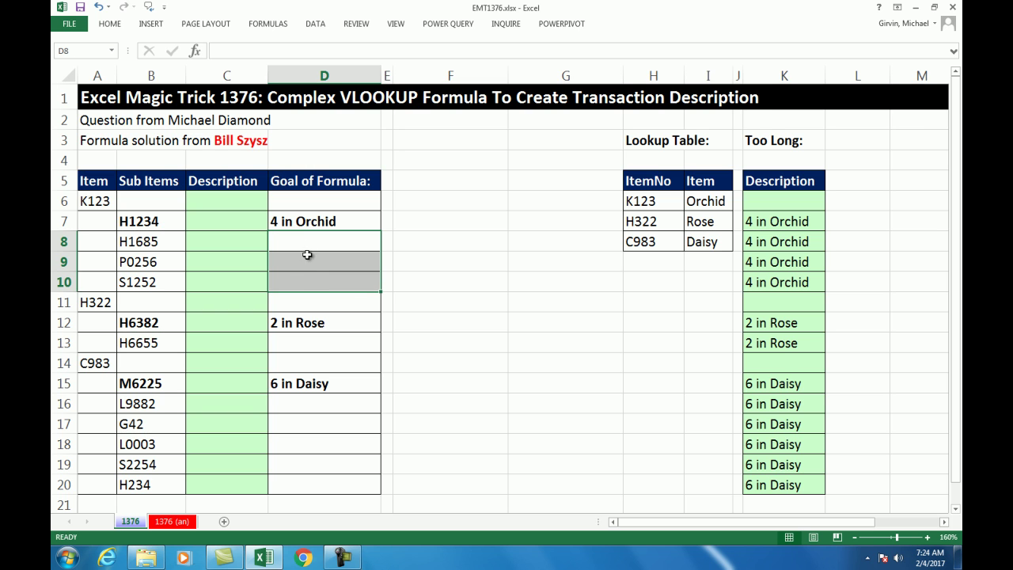
text(=)
click(311, 222)
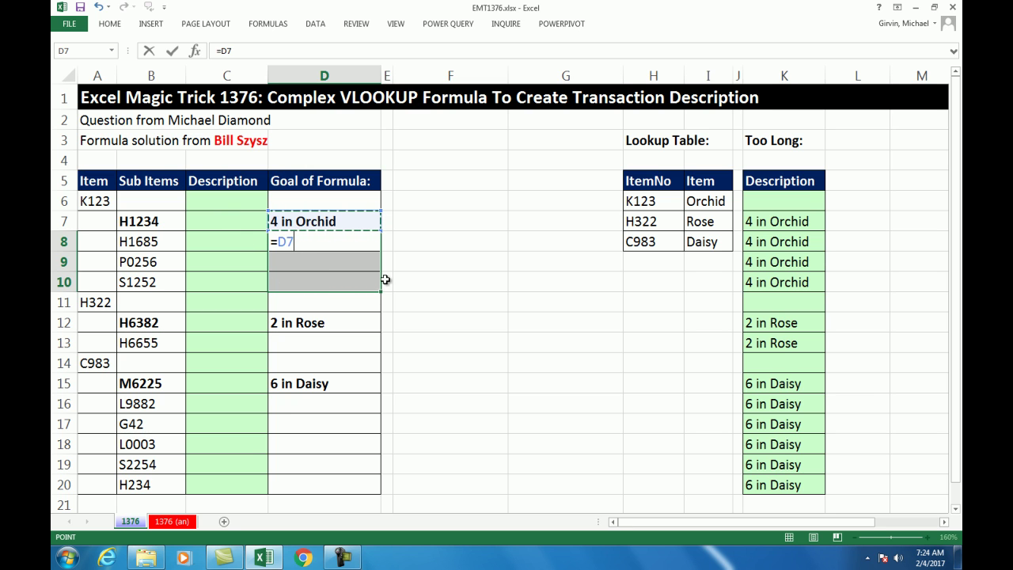
key(ctrl+Return)
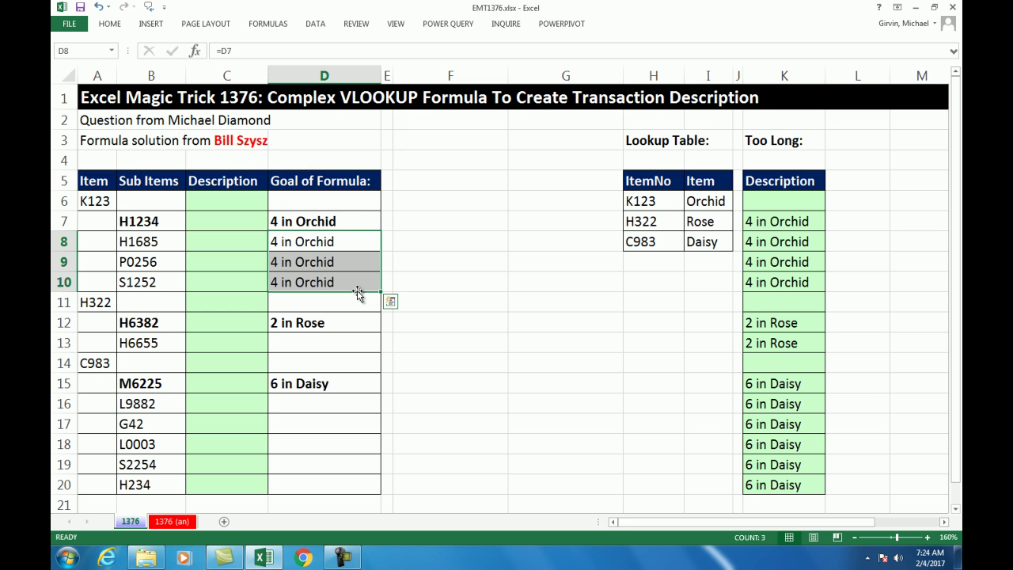
click(315, 196)
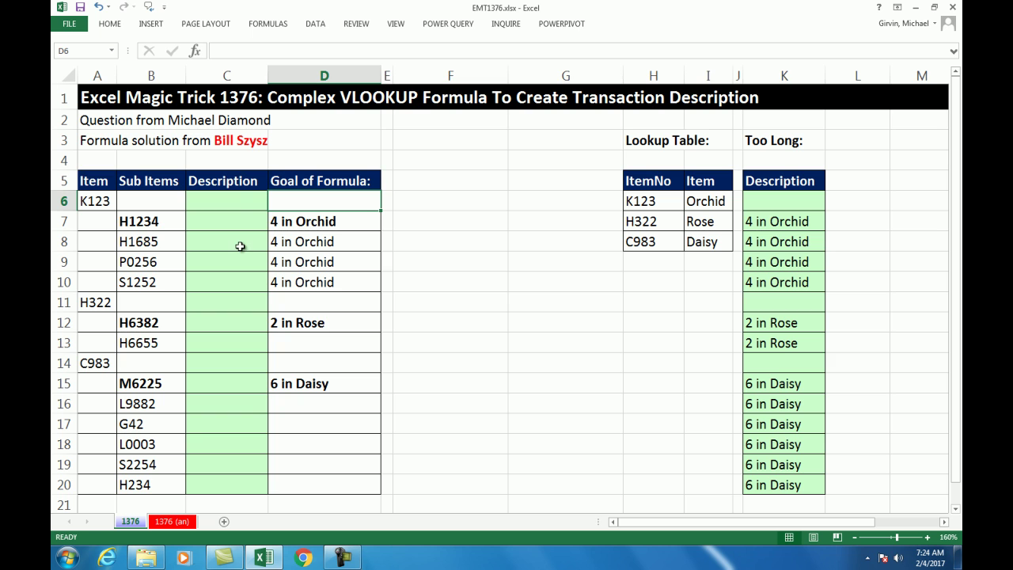
click(305, 224)
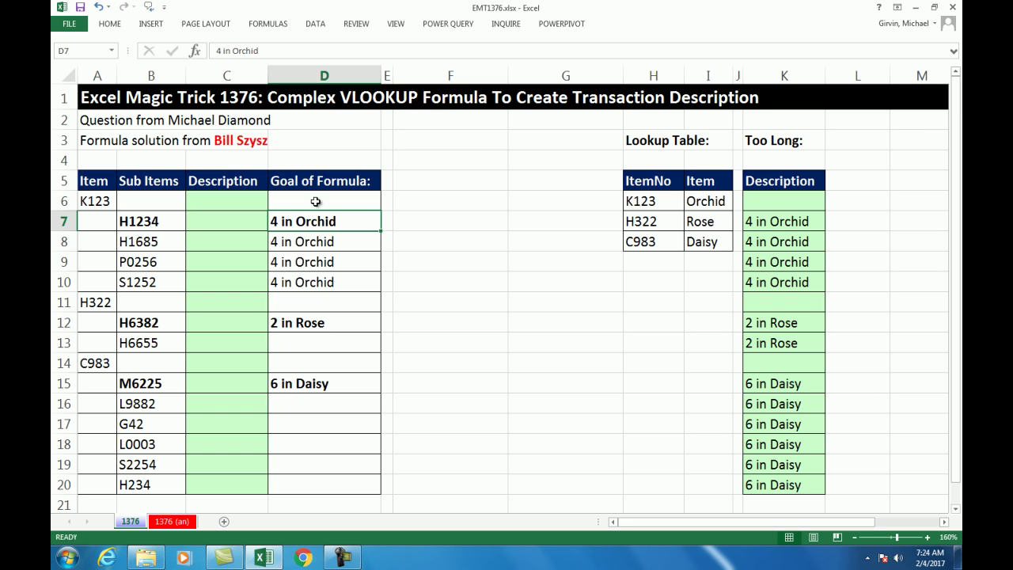
double_click(301, 242)
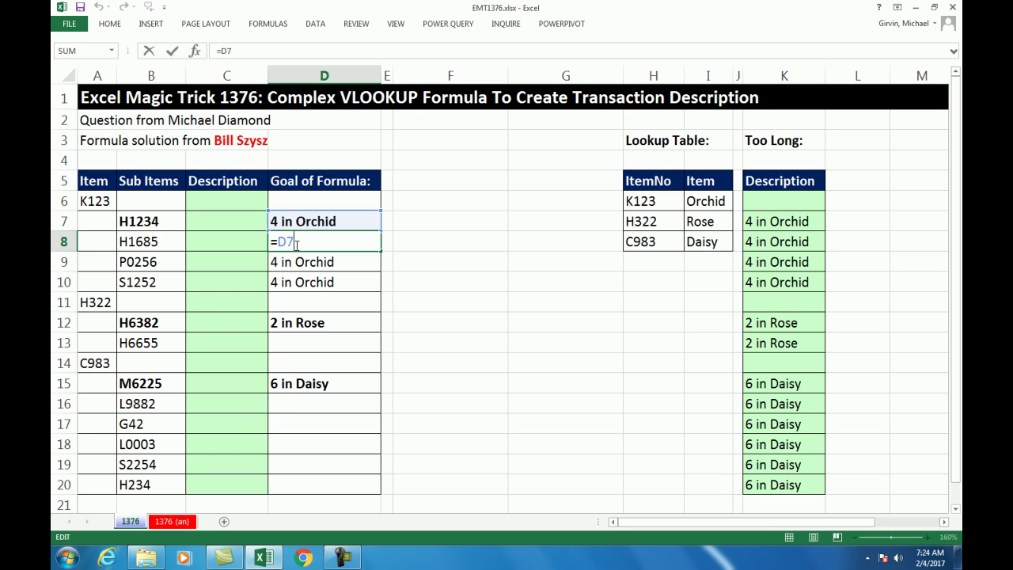
key(Escape)
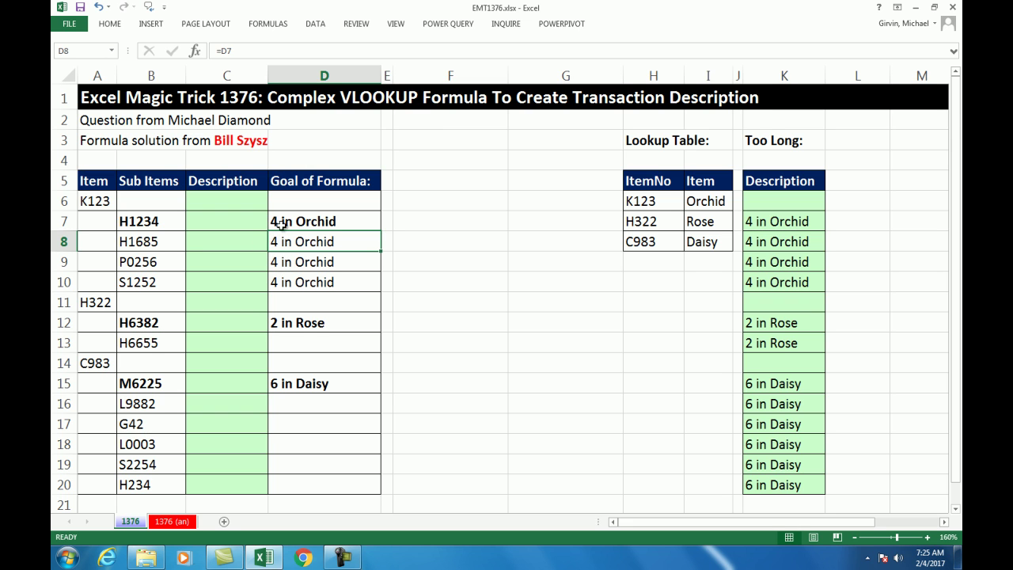
Step: Clear the trial cell-above formulas from D8:D10 in the Goal of Formula column
click(309, 304)
click(310, 323)
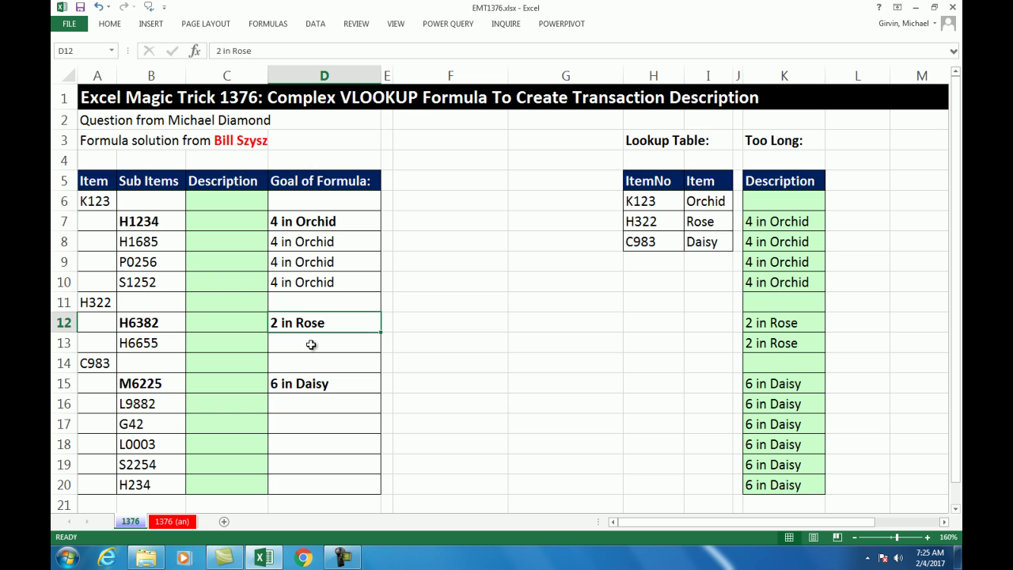
click(311, 345)
click(311, 362)
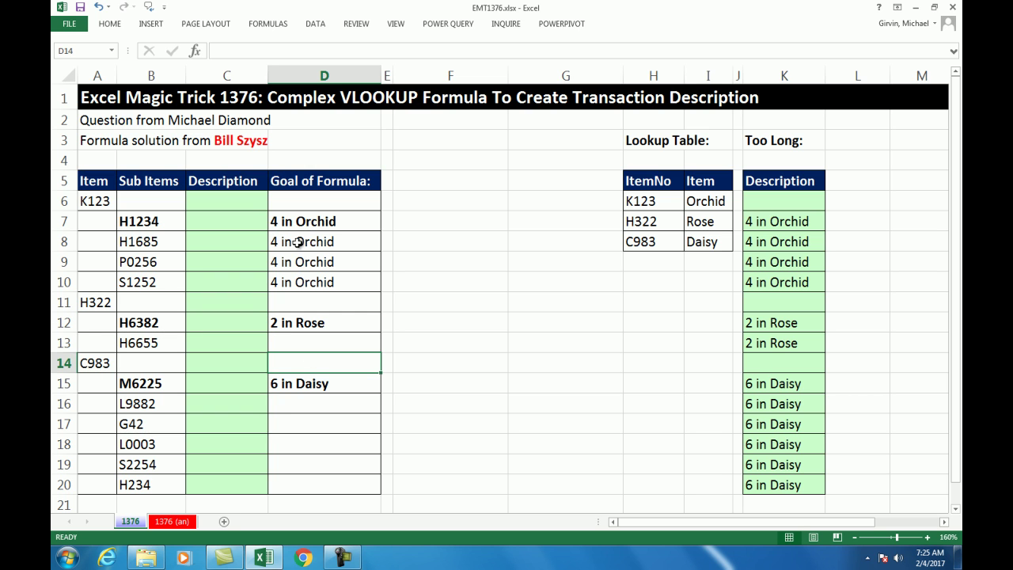
drag(298, 241, 300, 276)
key(Delete)
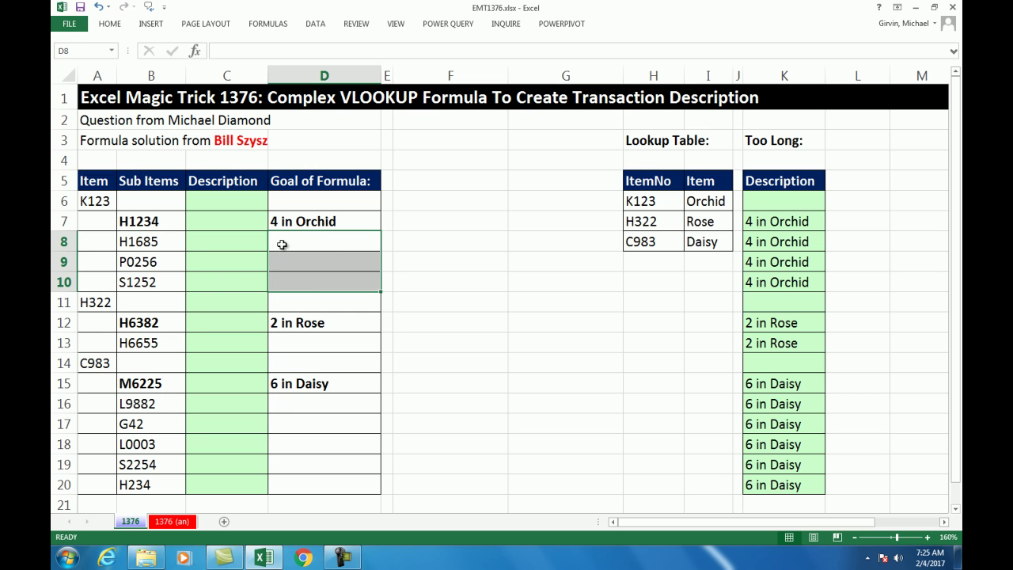
Step: Start a formula in F7 joining the text " in " to a VLOOKUP with A6 as the lookup value
click(415, 203)
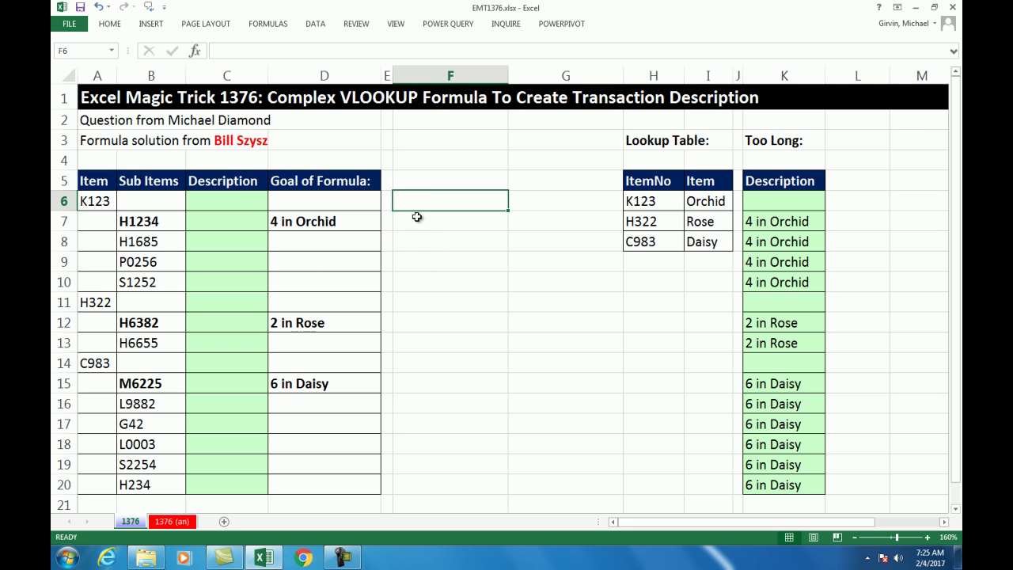
click(414, 224)
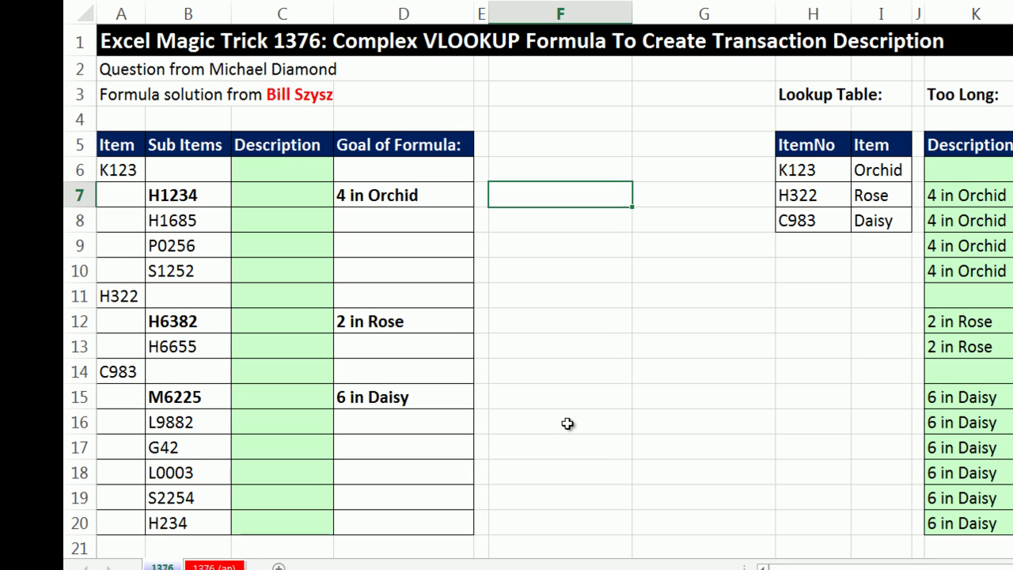
text(=" in)
text("&vl)
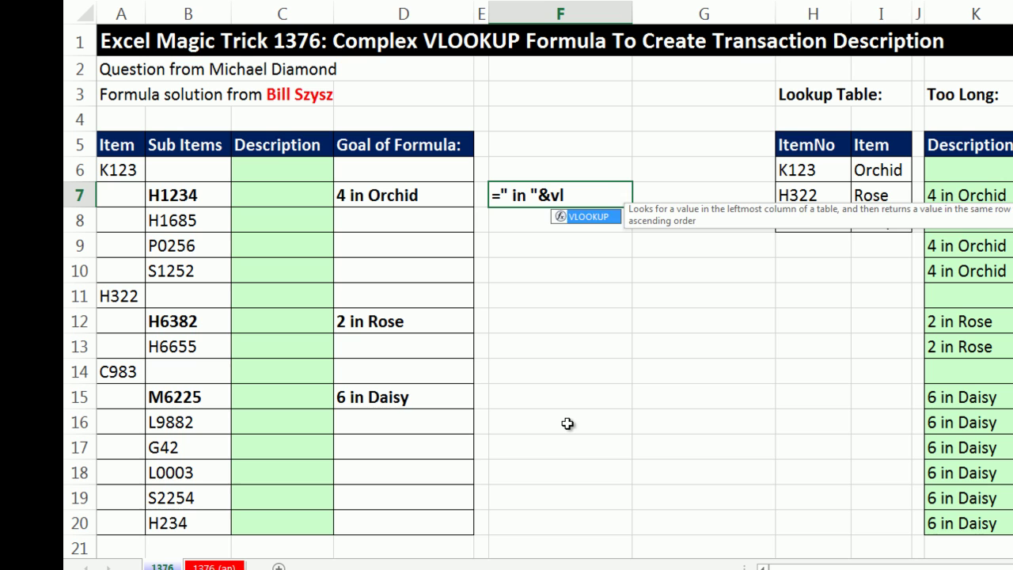
key(Tab)
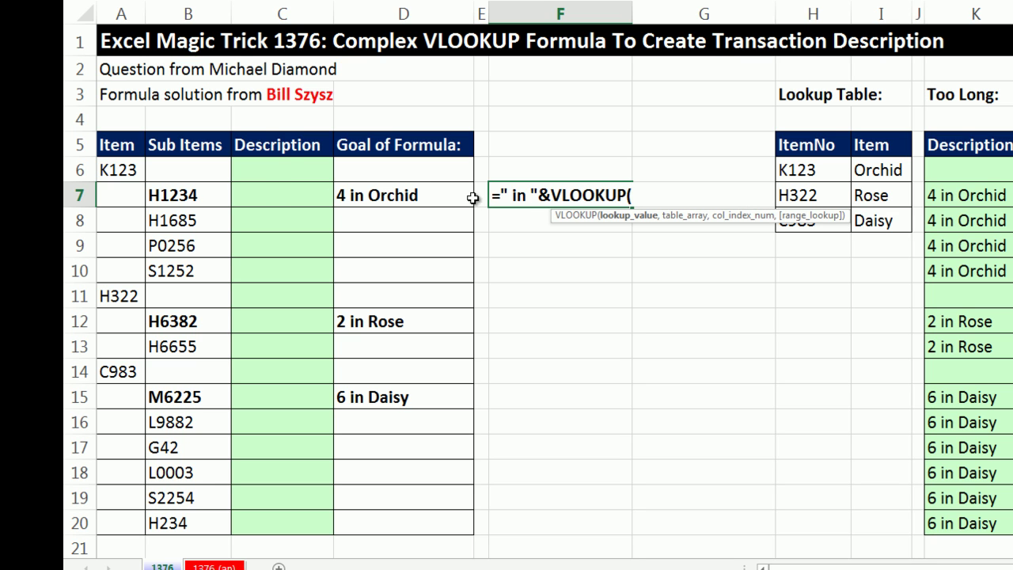
click(131, 170)
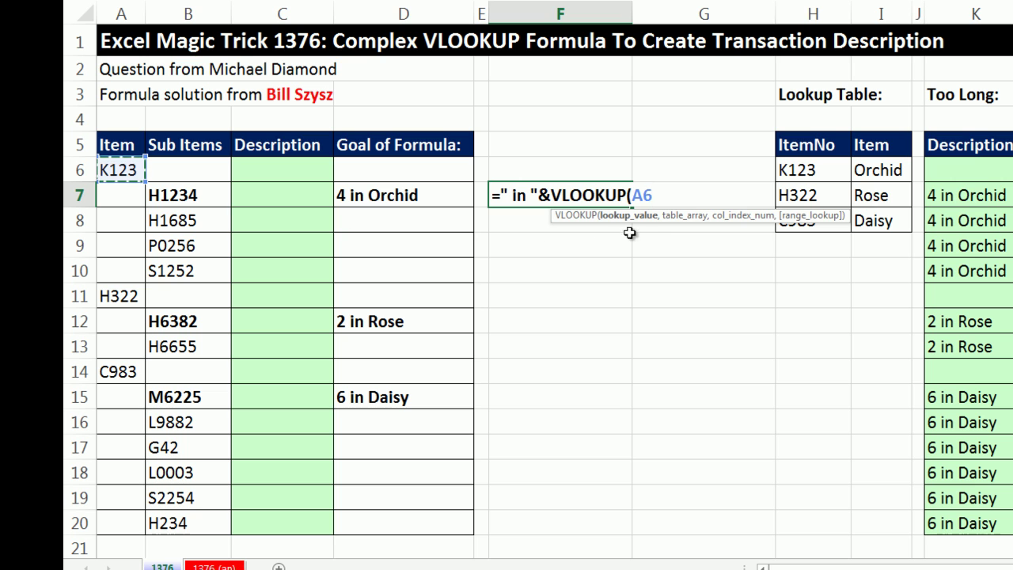
Step: Complete the VLOOKUP in F7 with the absolute table range $H$6:$I$8, column index 2 and exact match 0
text(,)
drag(796, 172, 854, 220)
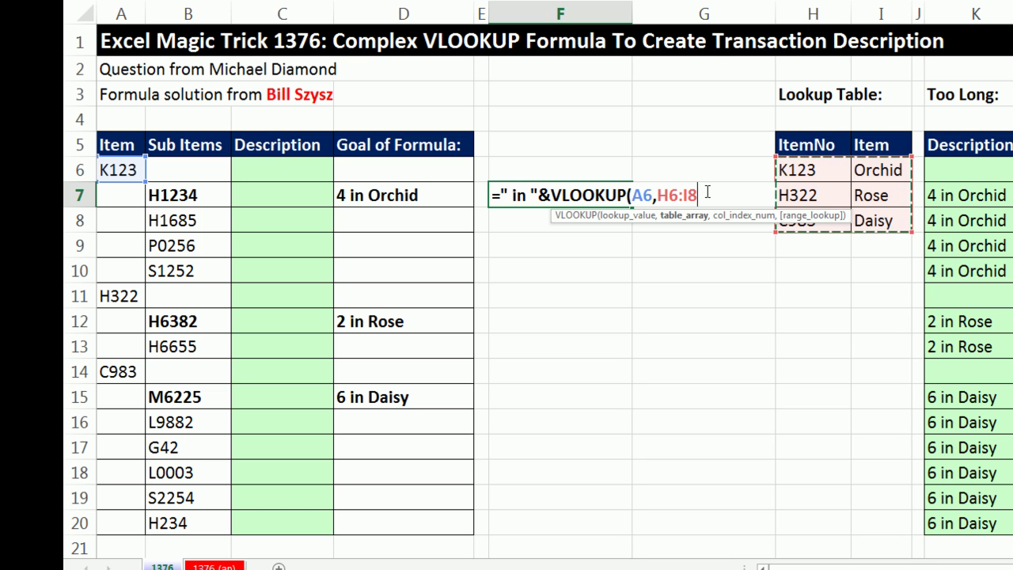
key(F4)
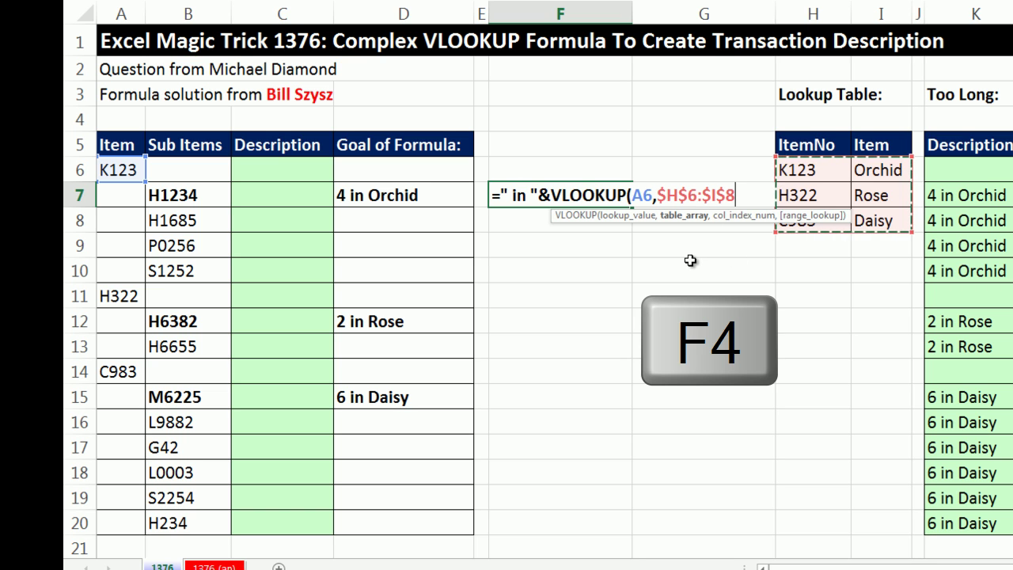
text(,2)
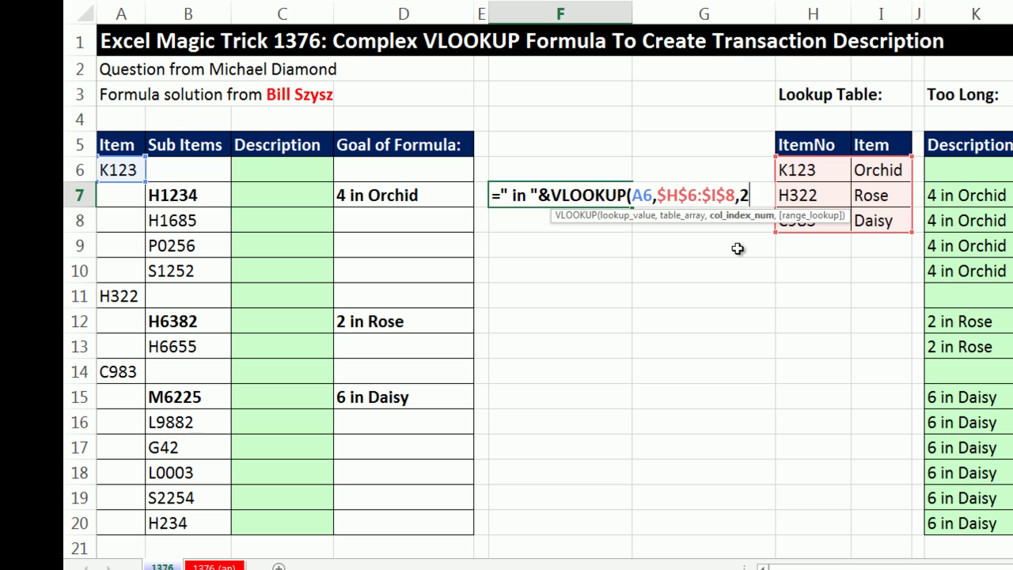
text(,0)
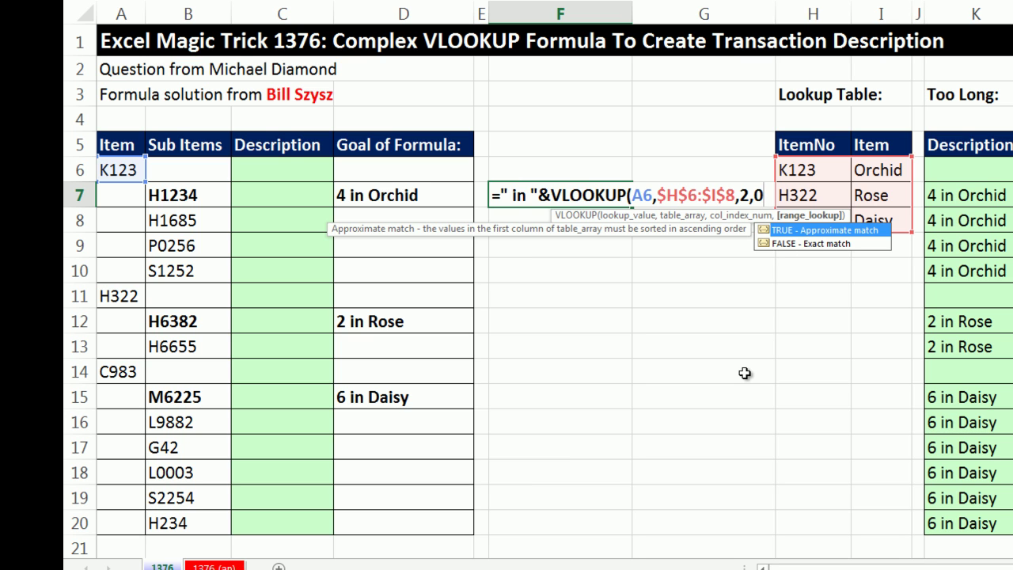
text())
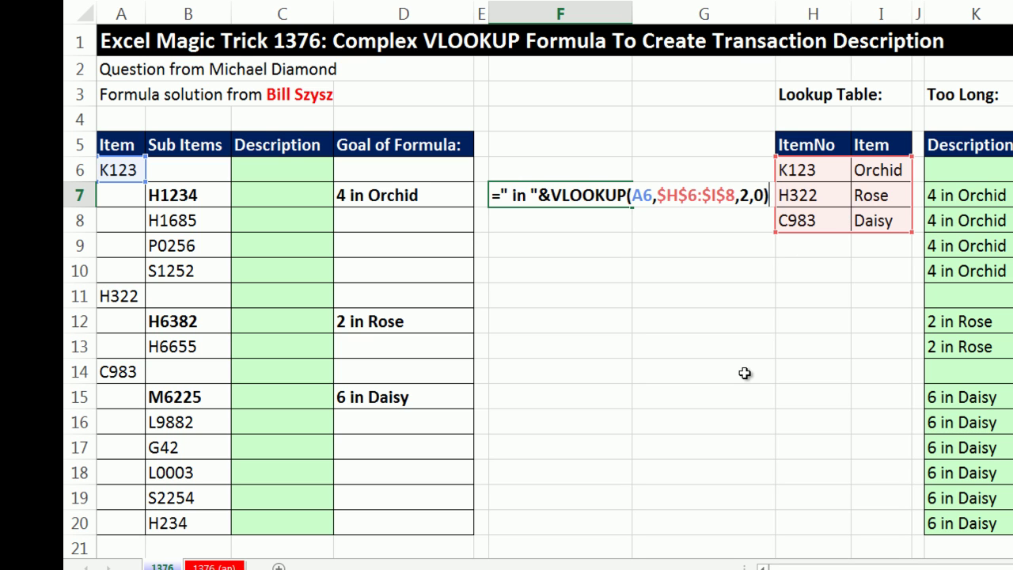
key(ctrl+Return)
Step: Copy the F7 formula down through F20 and up into F6
drag(632, 210, 644, 536)
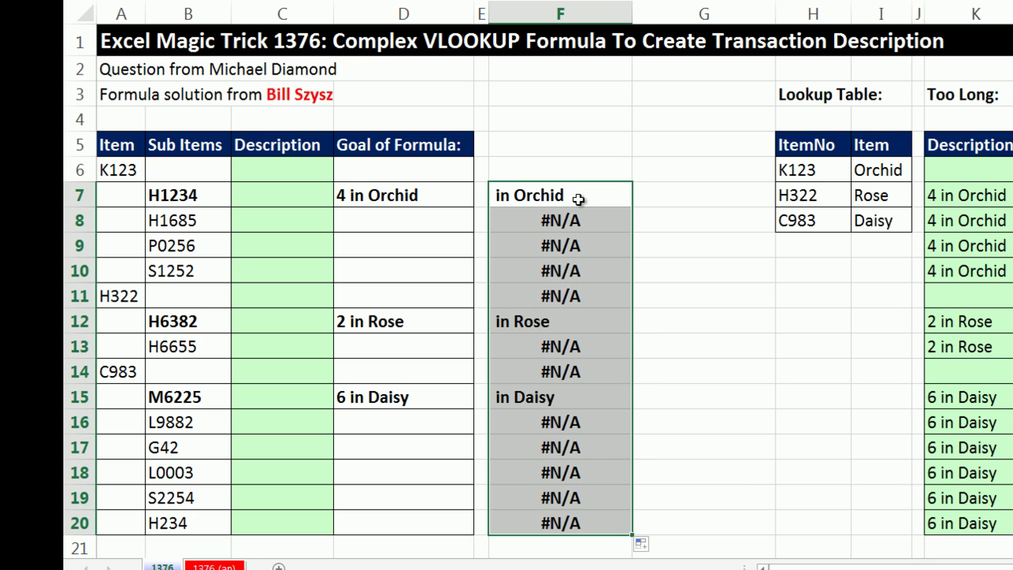
click(578, 199)
drag(632, 207, 625, 167)
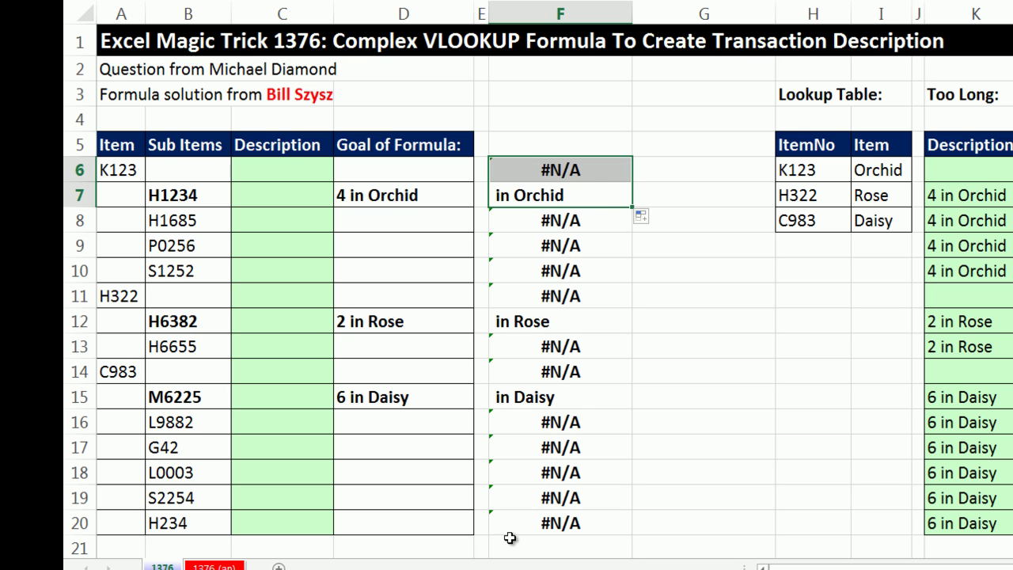
drag(596, 199, 126, 194)
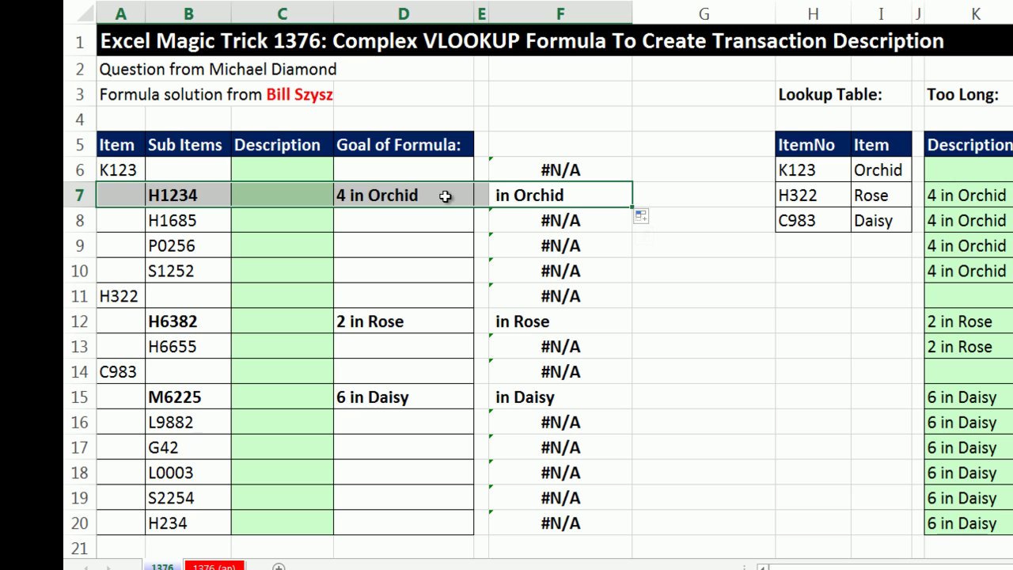
click(302, 200)
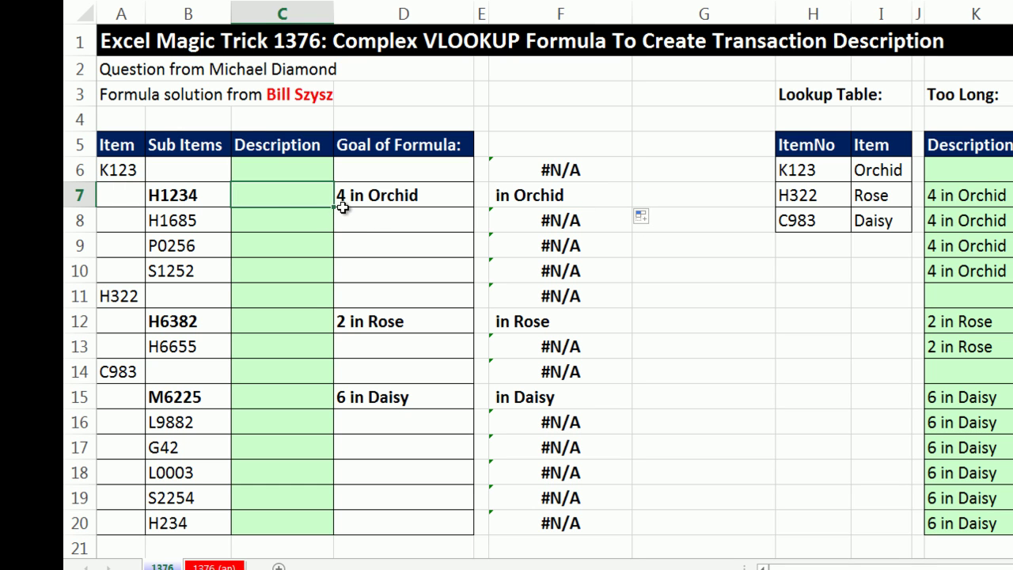
click(315, 396)
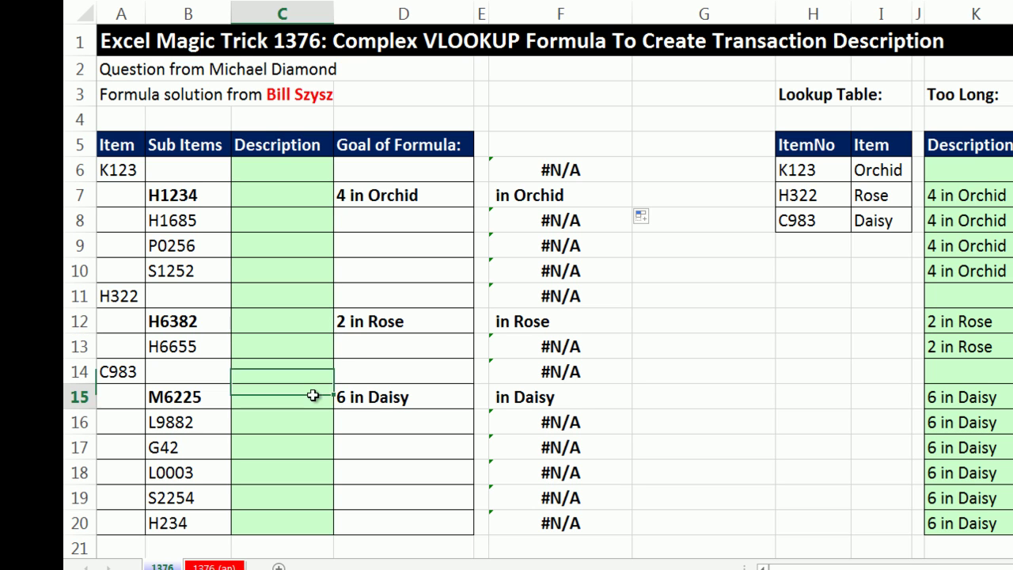
Step: Enter the range formula =A6:$A$20 in C6, locking only the end cell, and copy it down through C20
click(323, 176)
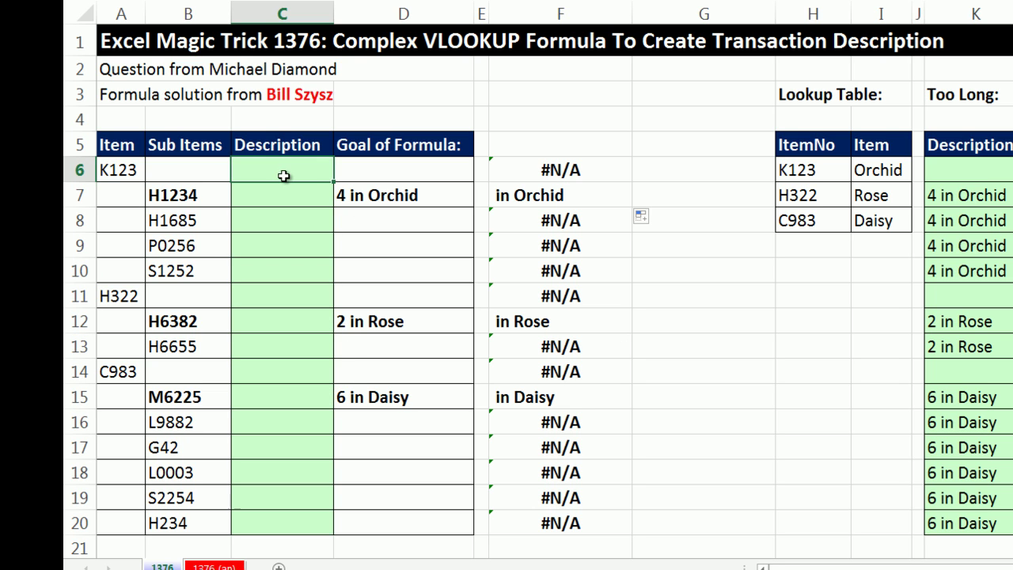
text(=)
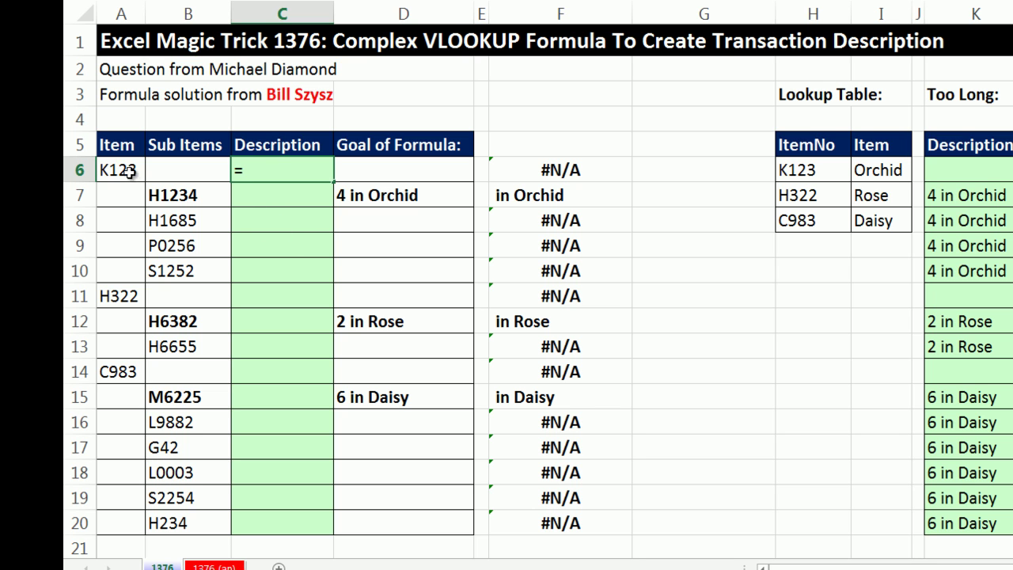
drag(127, 170, 128, 524)
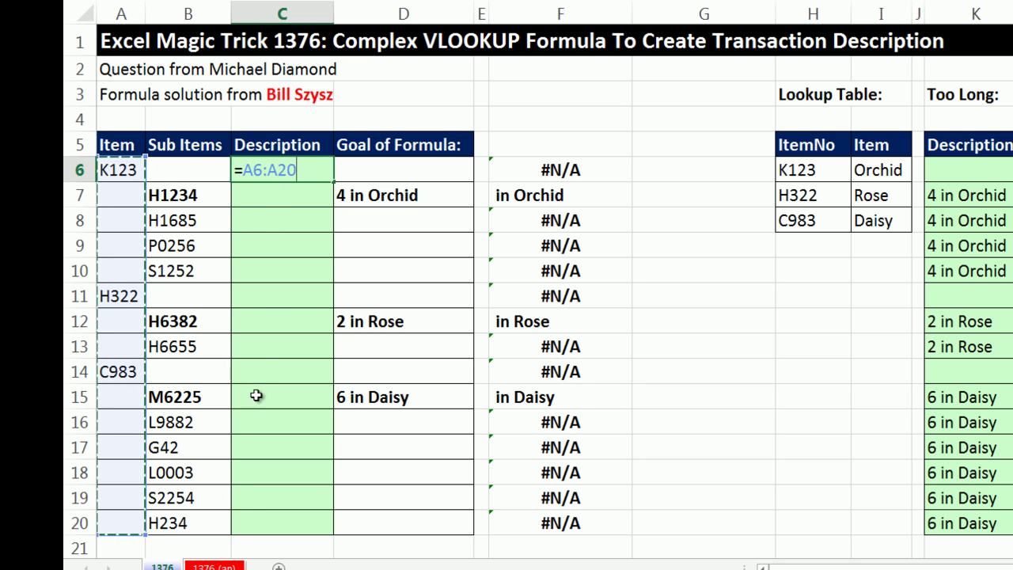
double_click(283, 171)
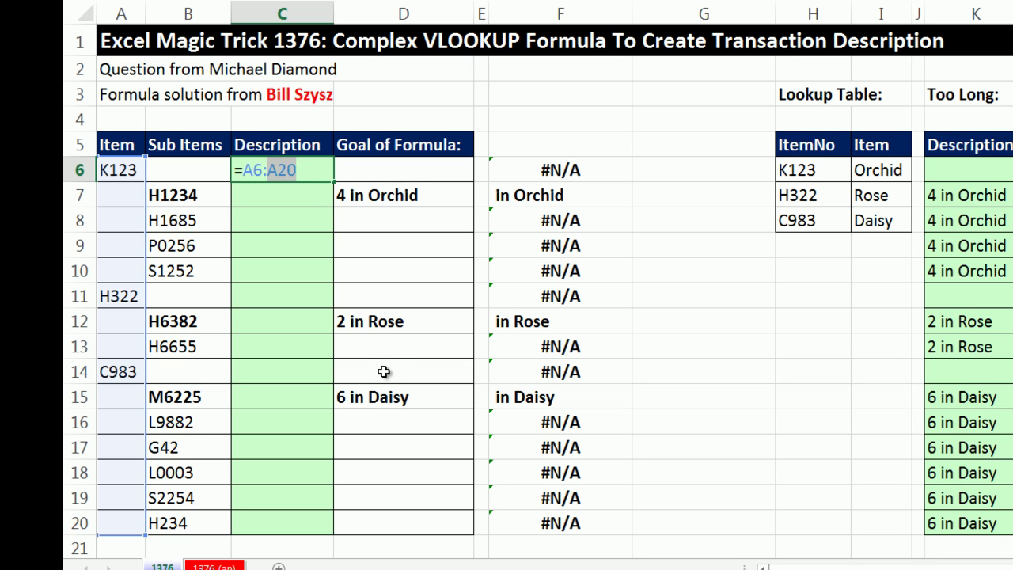
key(F4)
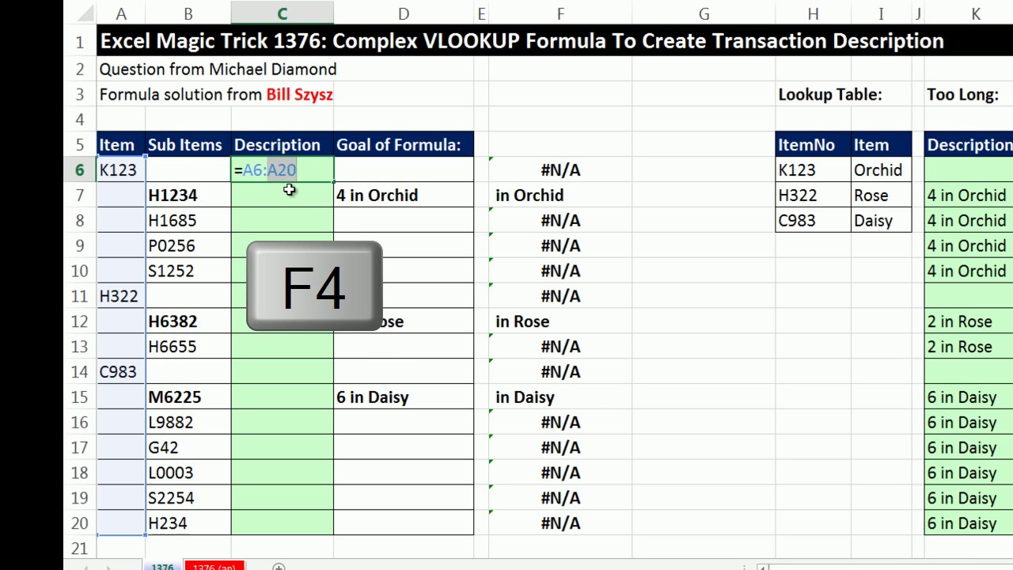
key(F4)
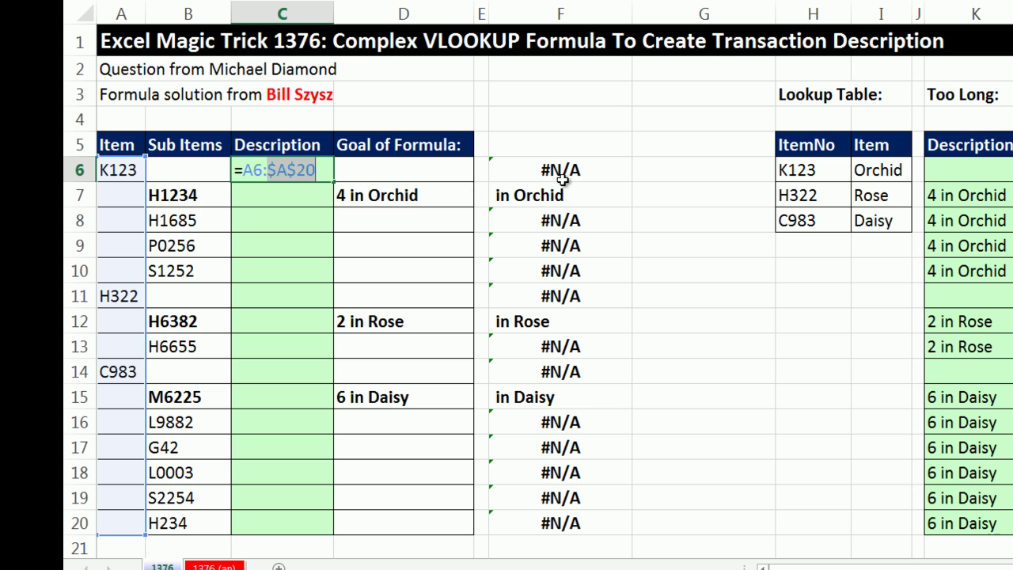
key(ctrl+Return)
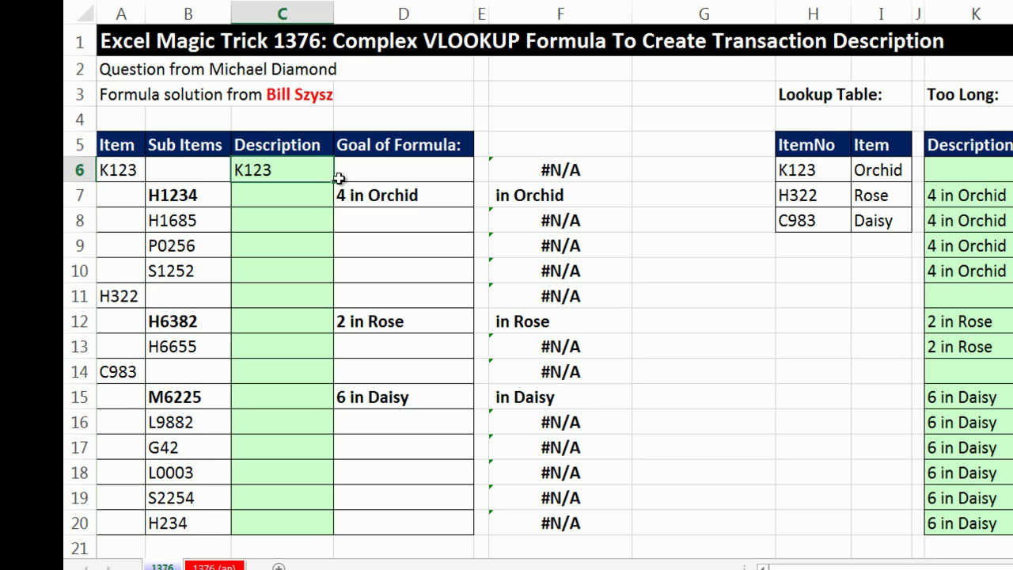
drag(334, 183, 331, 531)
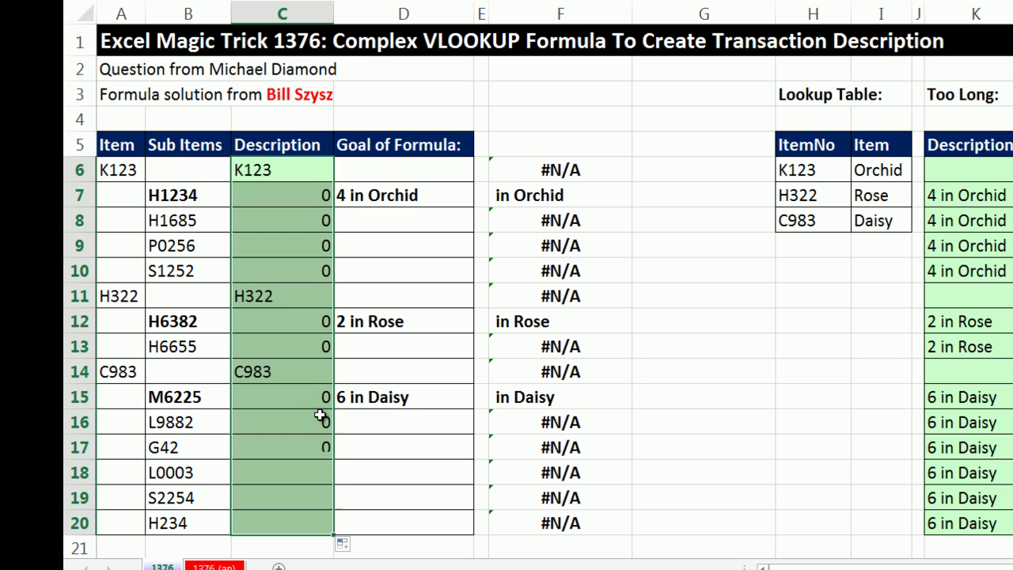
Step: Inspect the range references in the Description formulas of C6, C7, C8 and C12
double_click(277, 175)
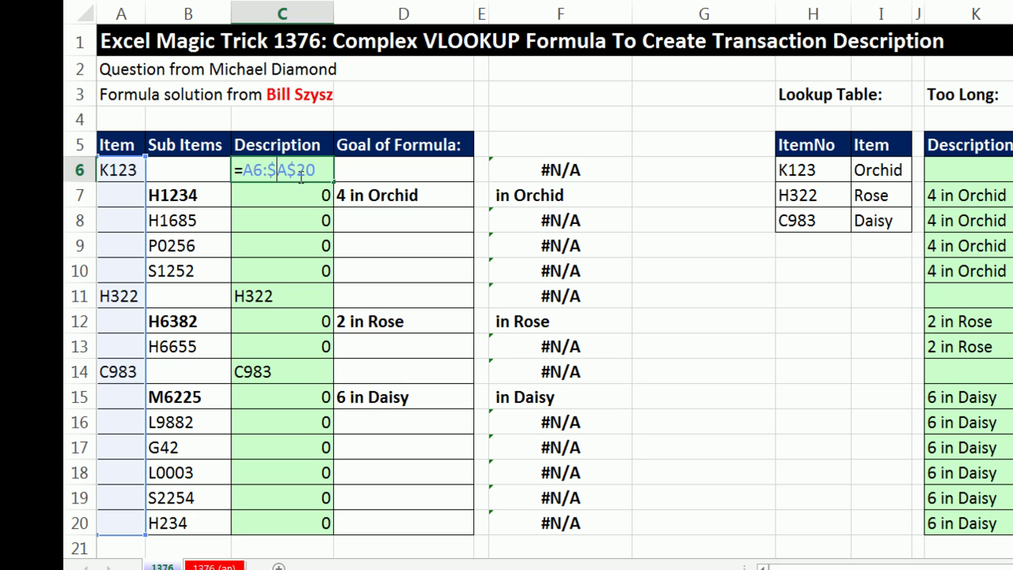
key(Escape)
double_click(286, 194)
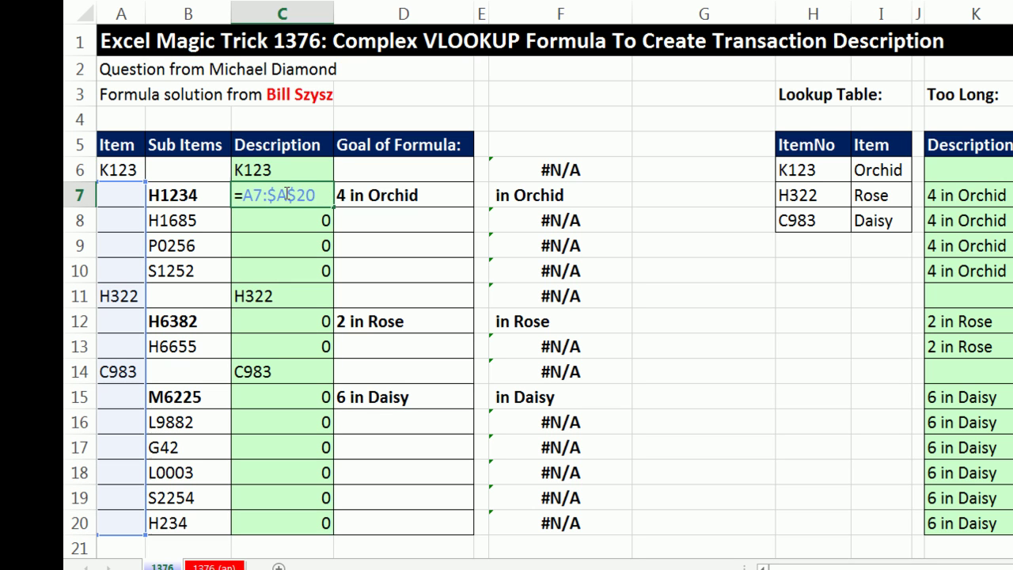
key(Escape)
double_click(276, 217)
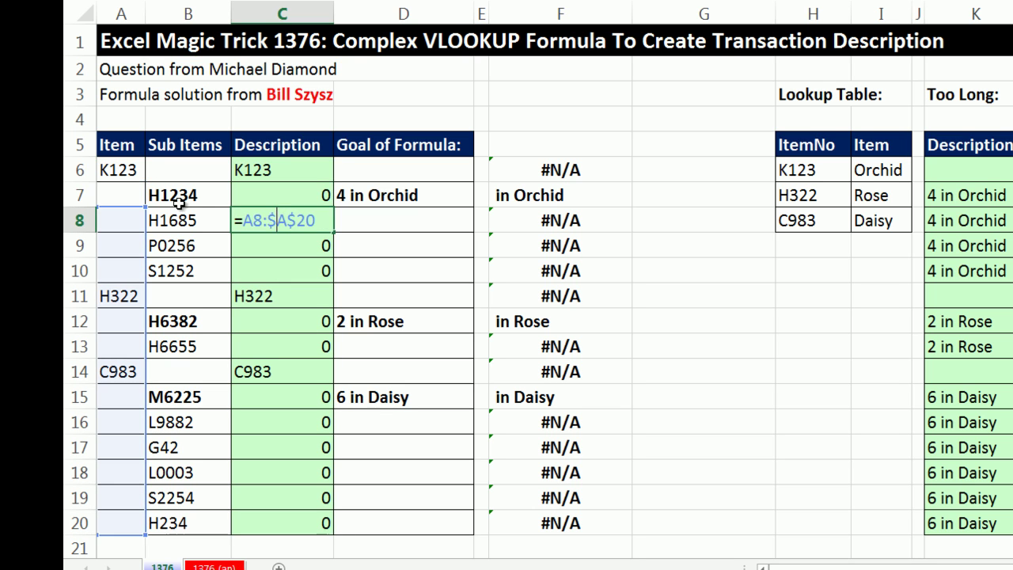
key(Escape)
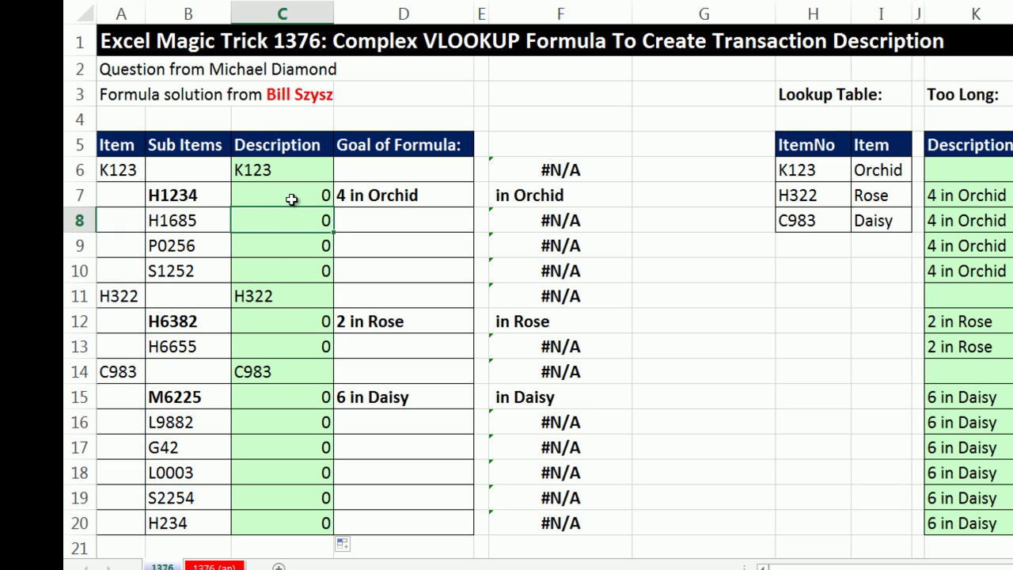
double_click(288, 197)
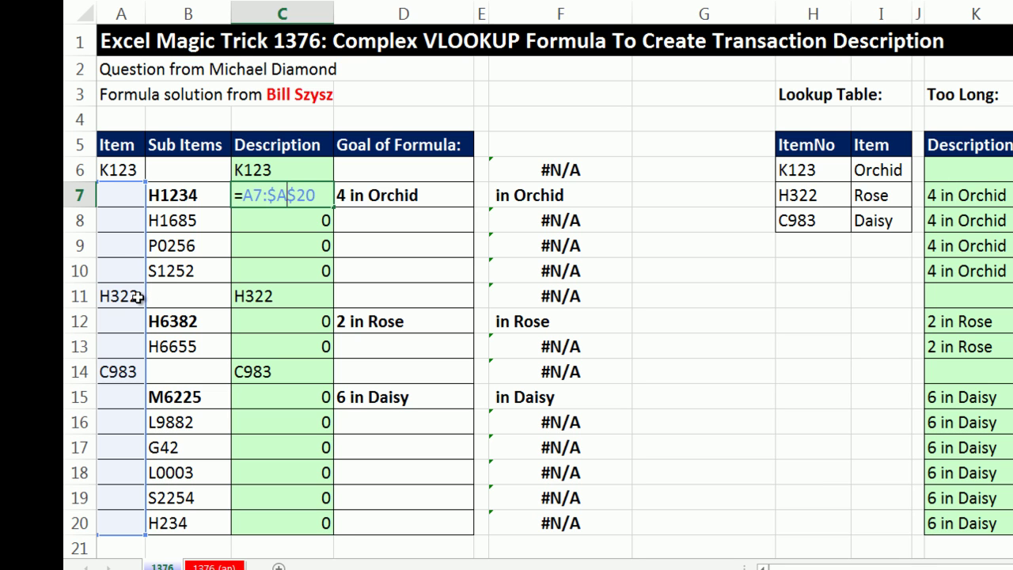
key(ctrl+Return)
double_click(292, 323)
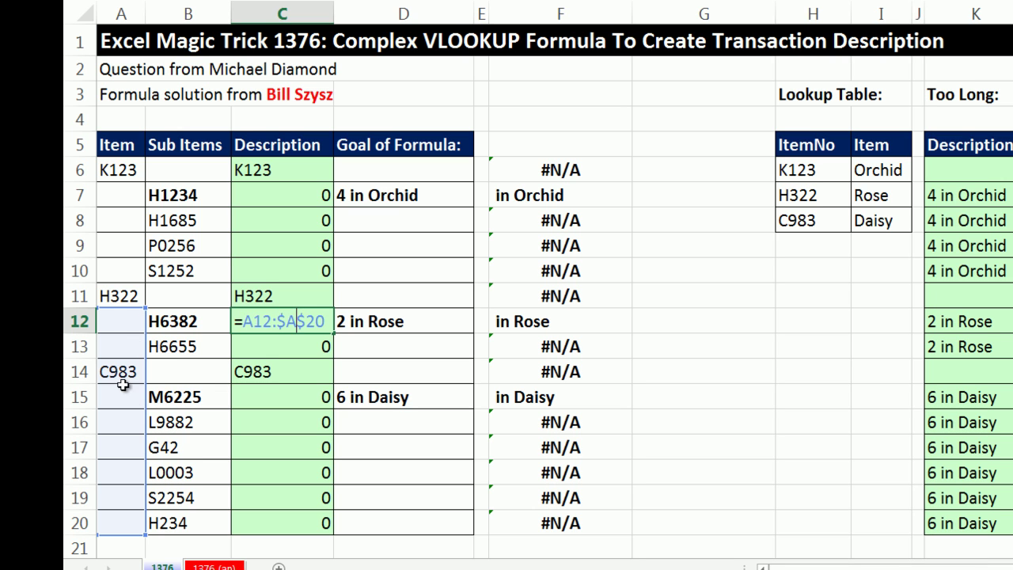
key(ctrl+Return)
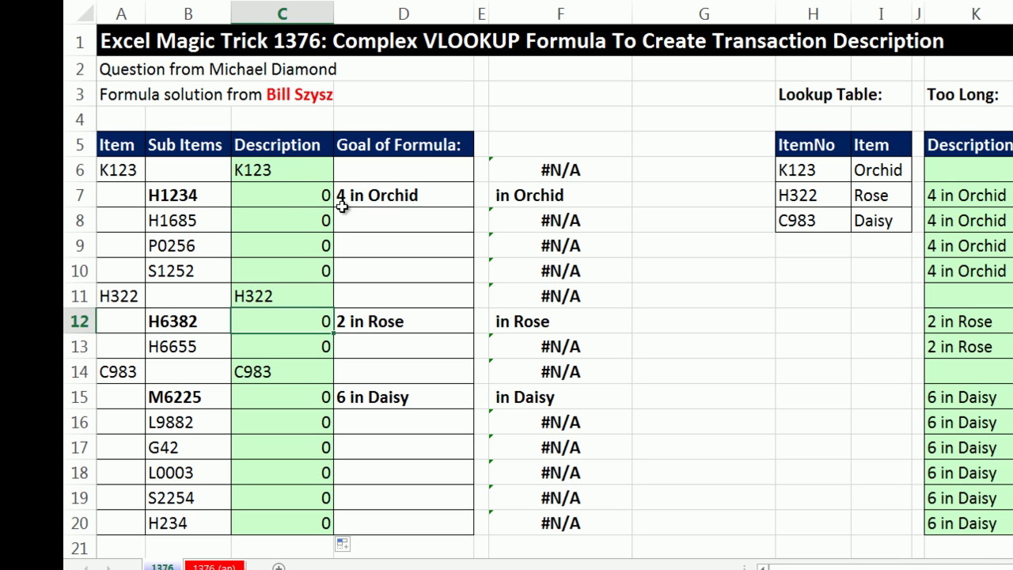
Step: Start wrapping the range in C6 in a MATCH function with the wildcard lookup value "?*", keeping A6:$A$20 as the lookup array
click(306, 171)
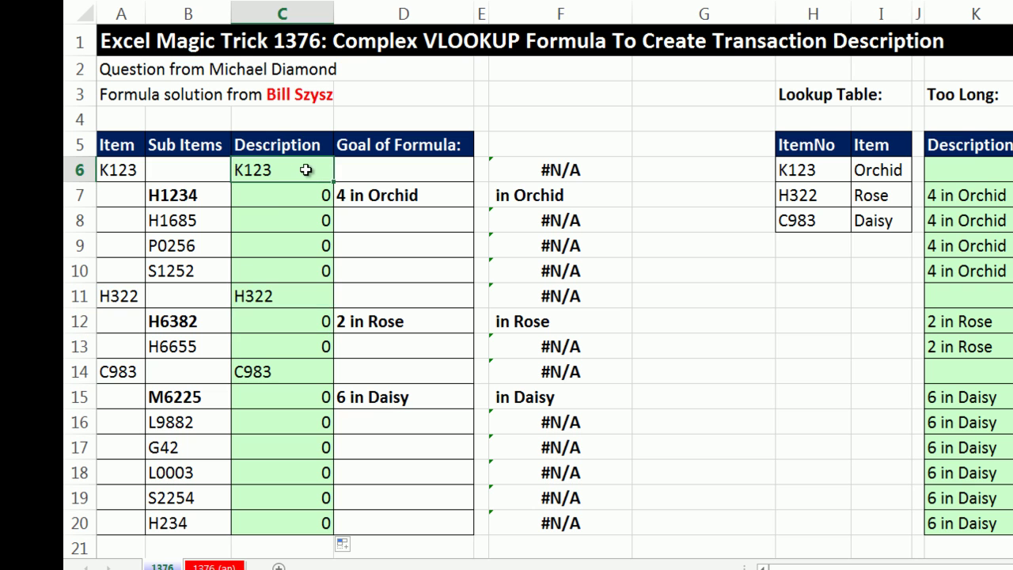
key(F2)
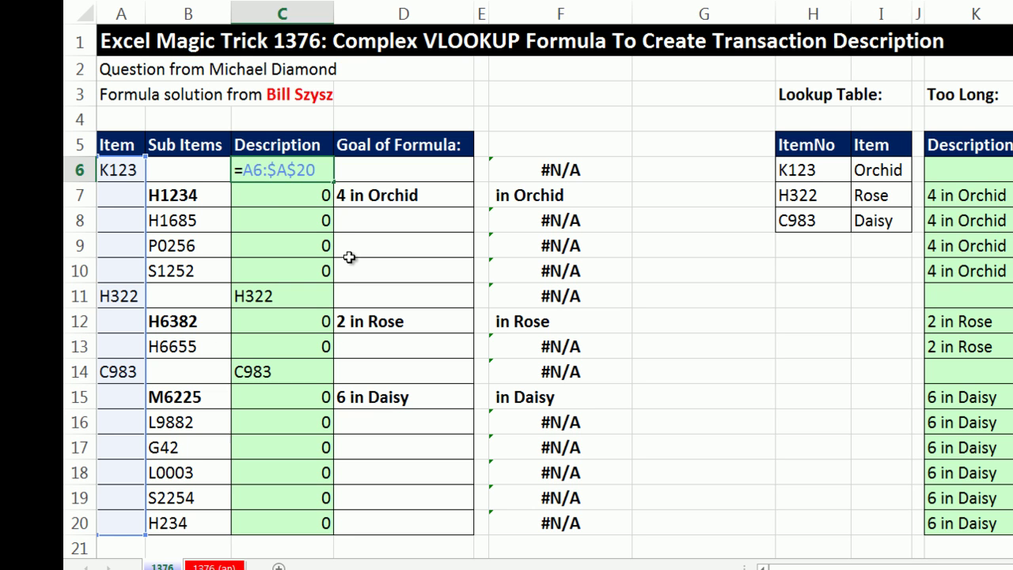
text(ma)
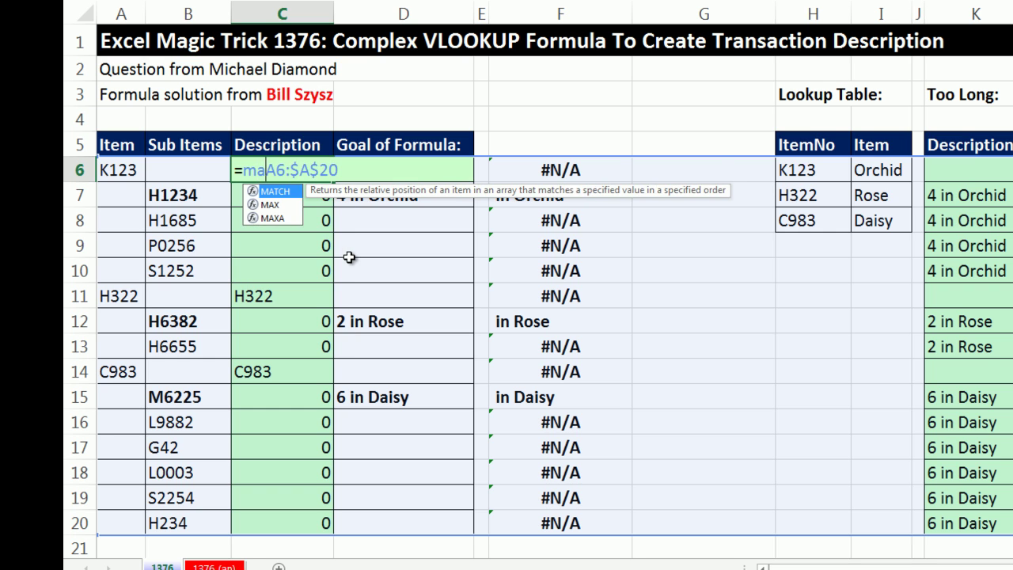
key(Tab)
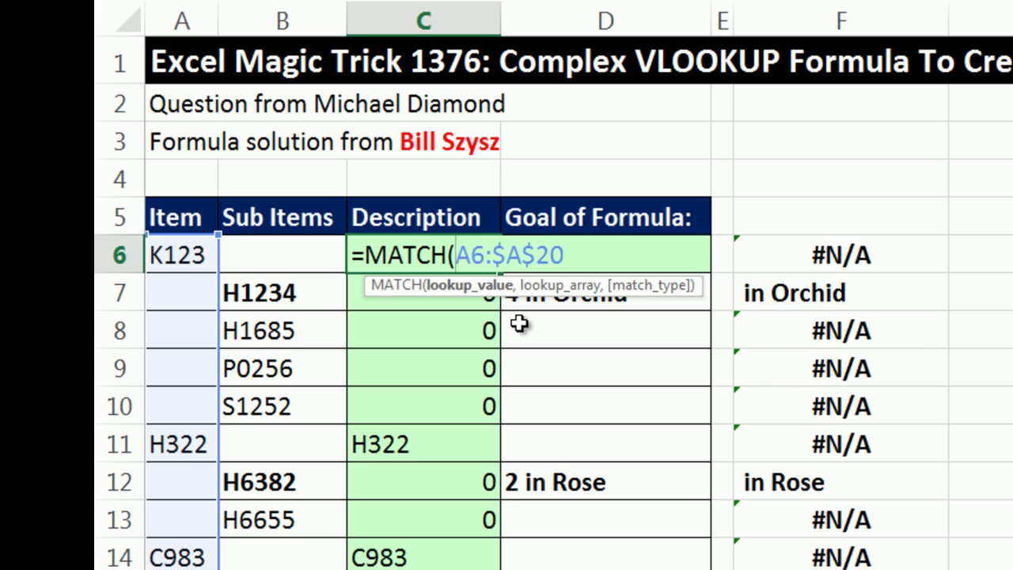
text(")
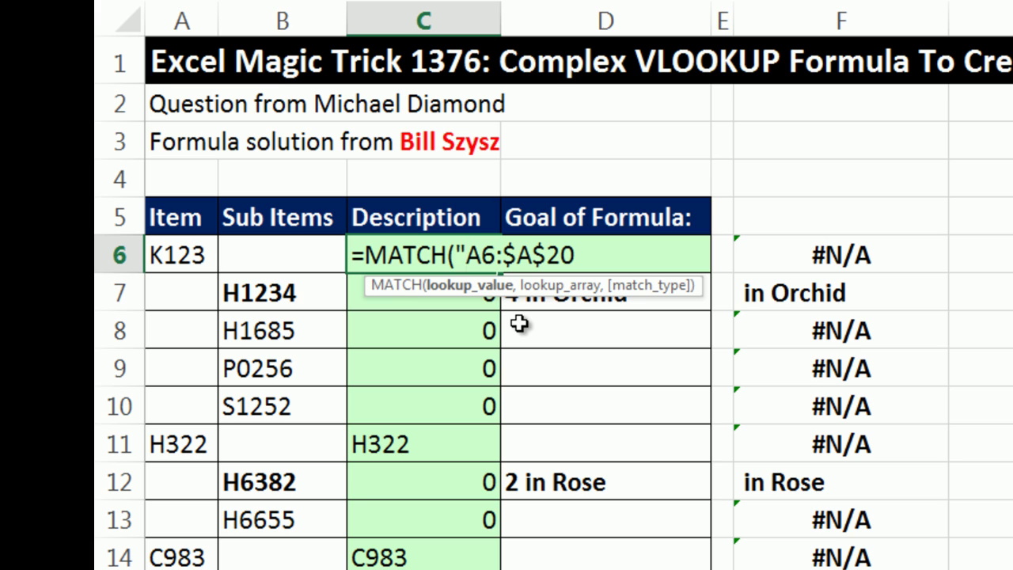
text(?)
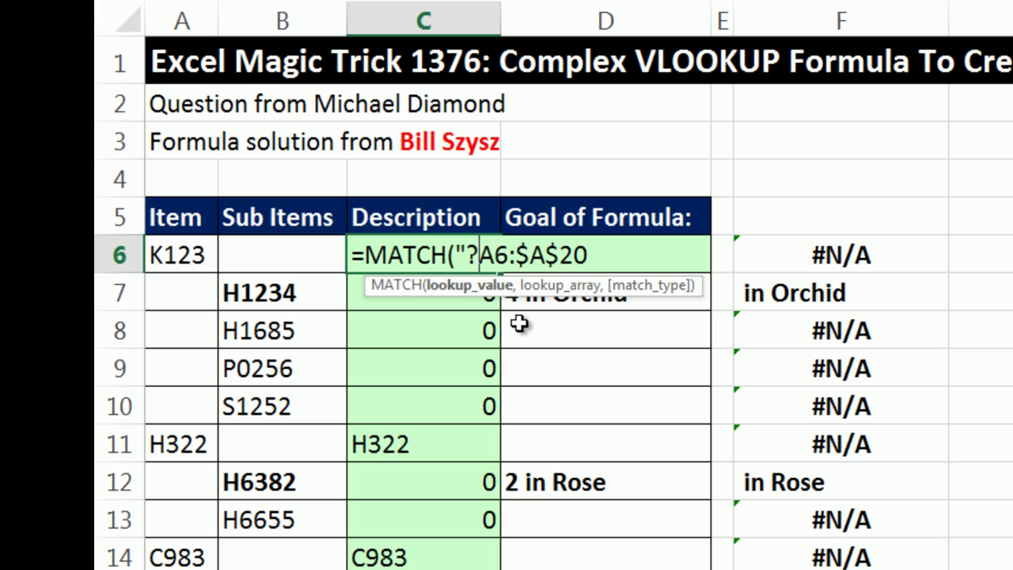
text(*)
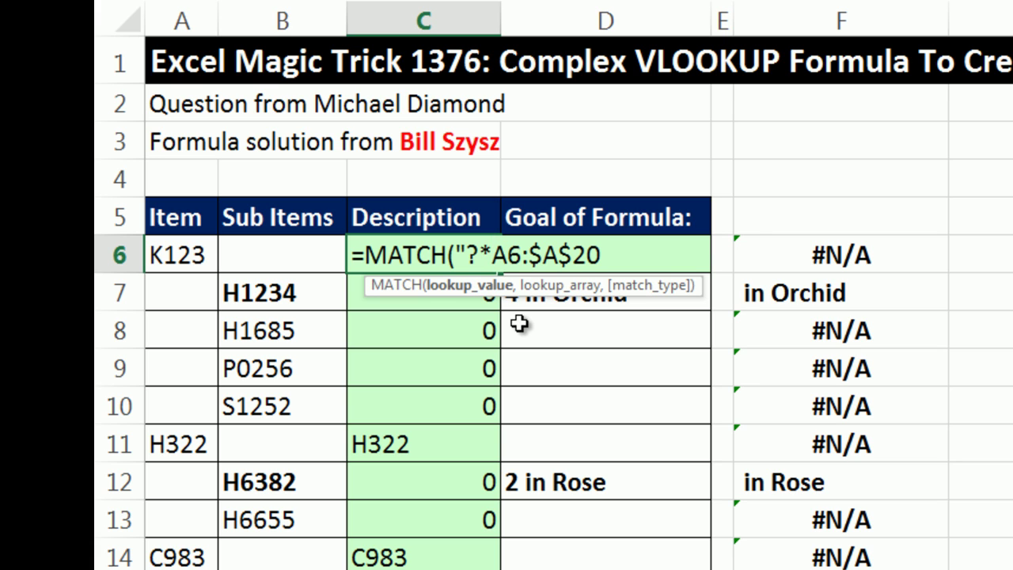
text(")
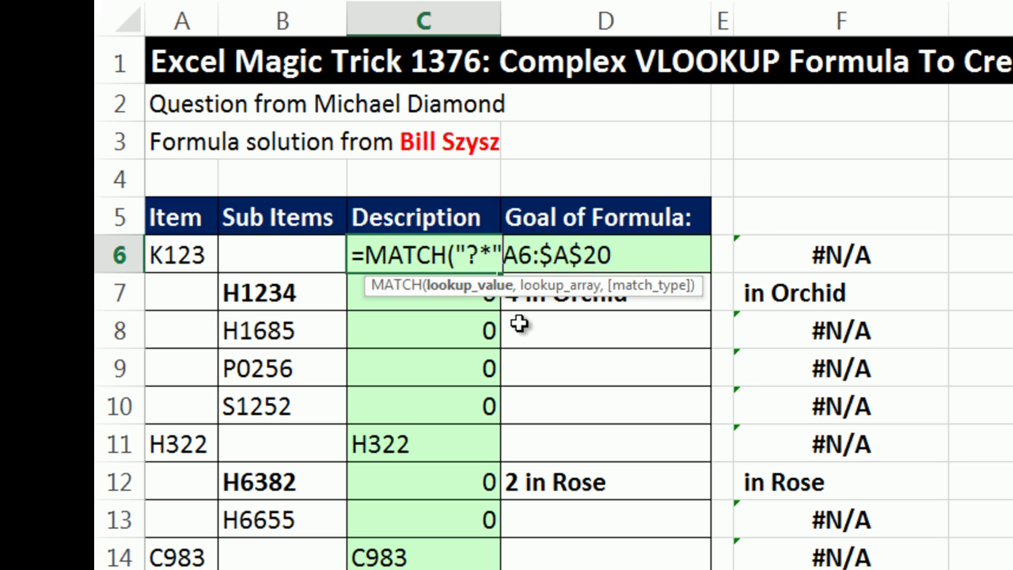
text(,)
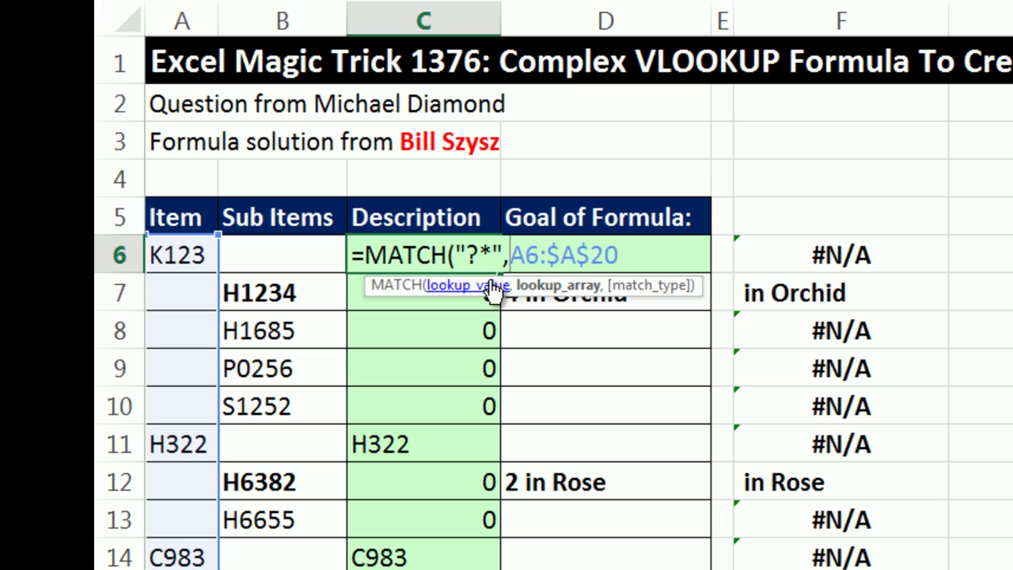
Step: Complete the MATCH formula in C6 with exact match type 0 and copy it down through C20
click(467, 286)
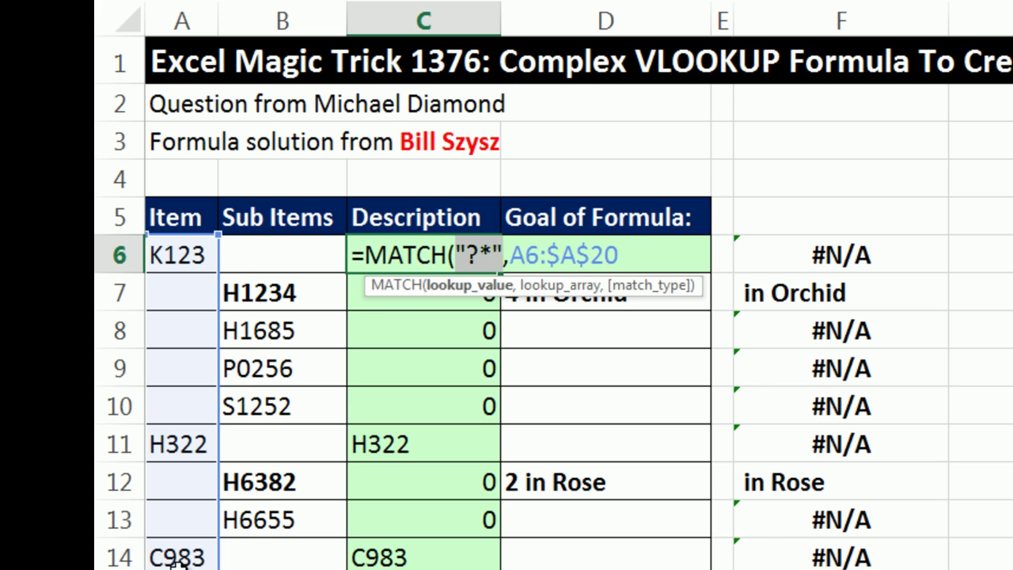
click(647, 253)
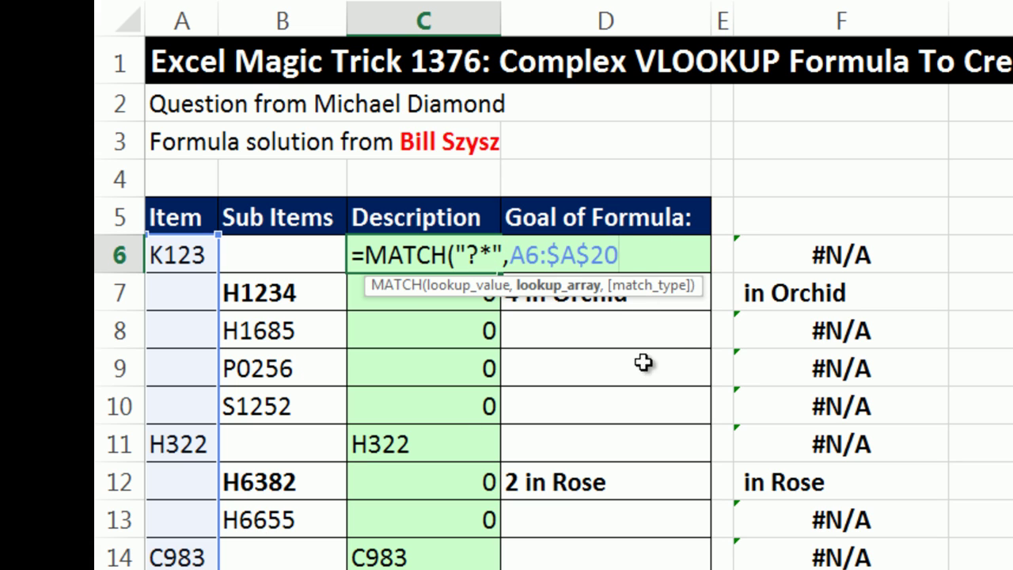
text(,)
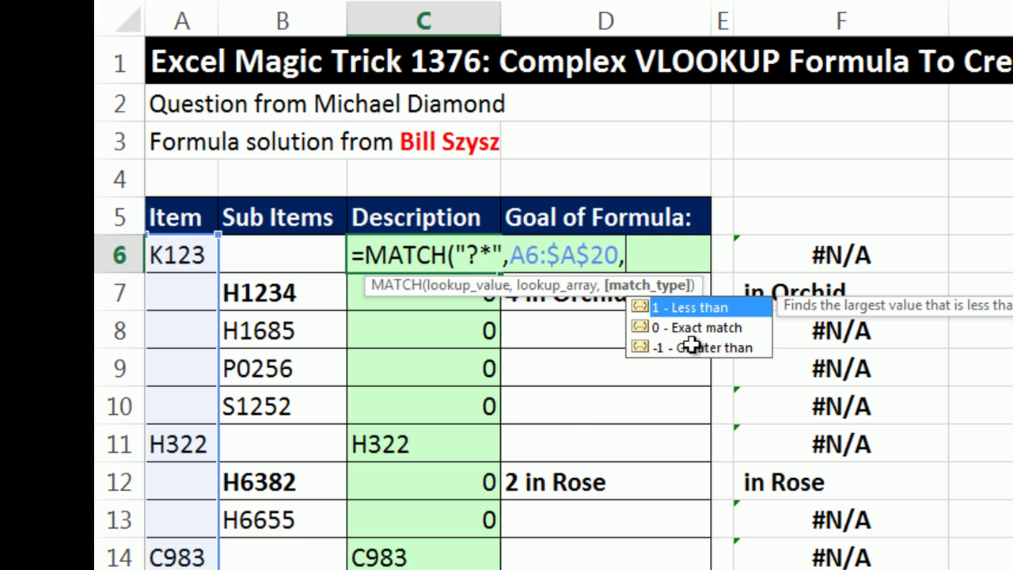
text(0)
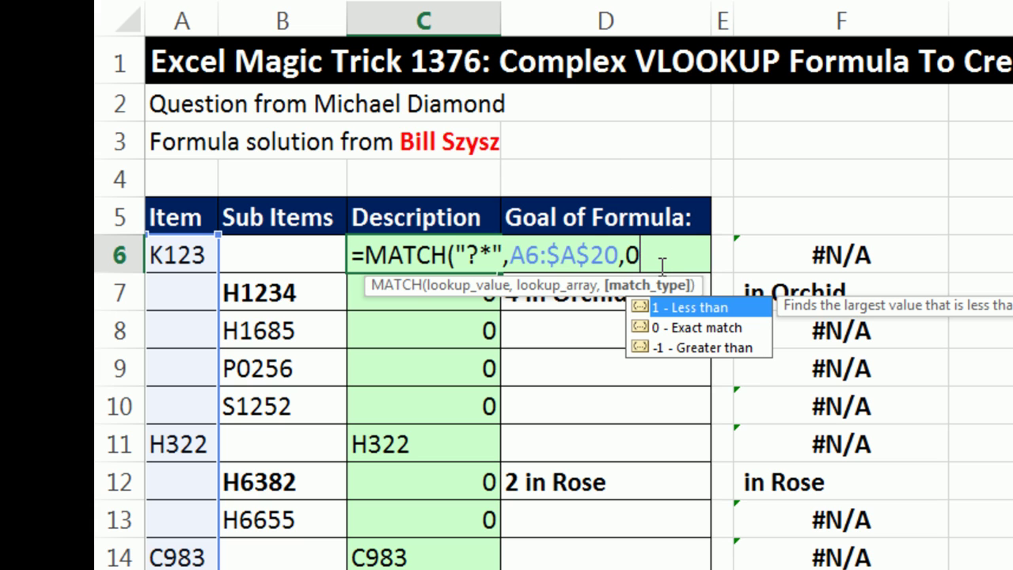
text())
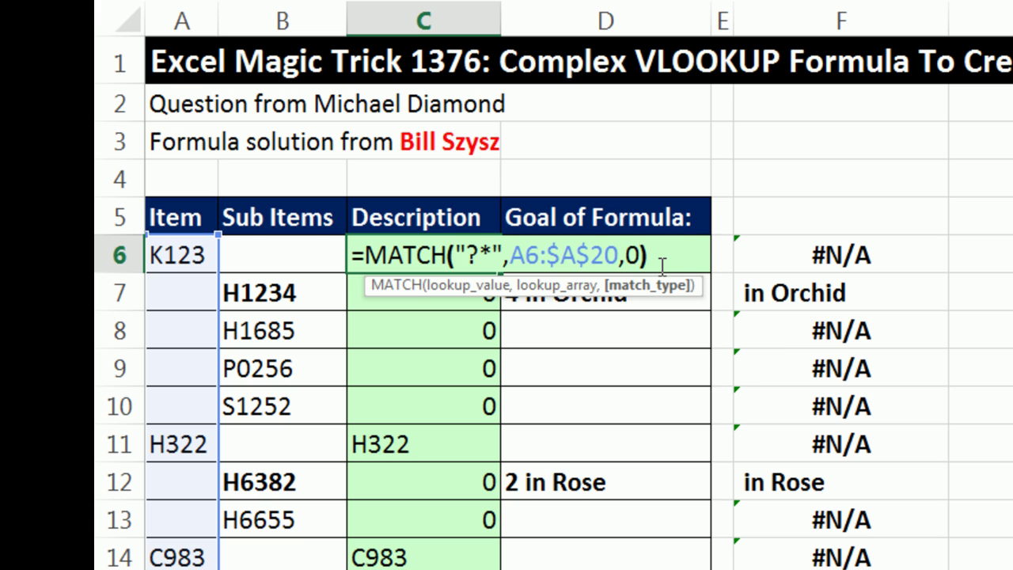
key(ctrl+Return)
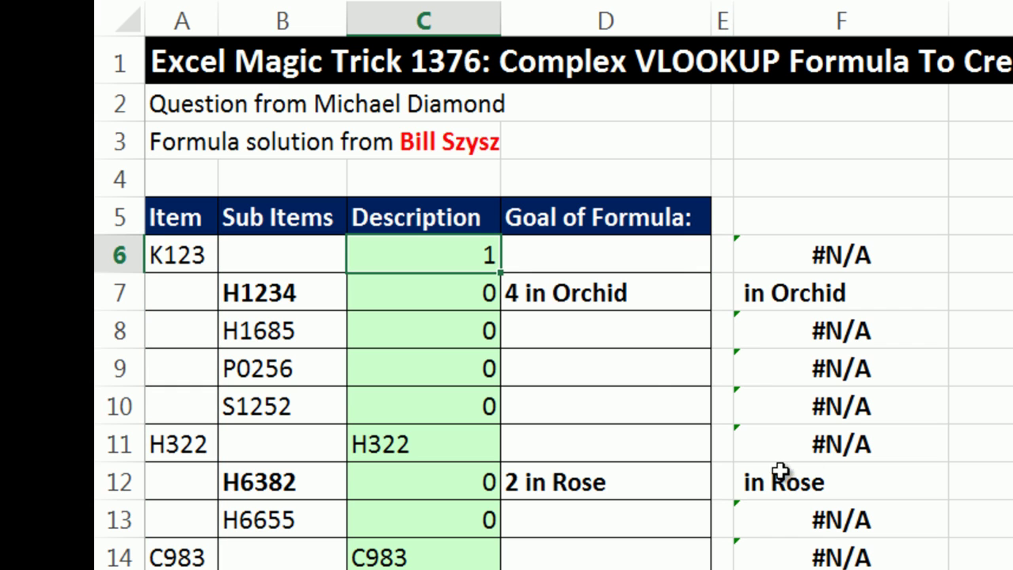
double_click(501, 272)
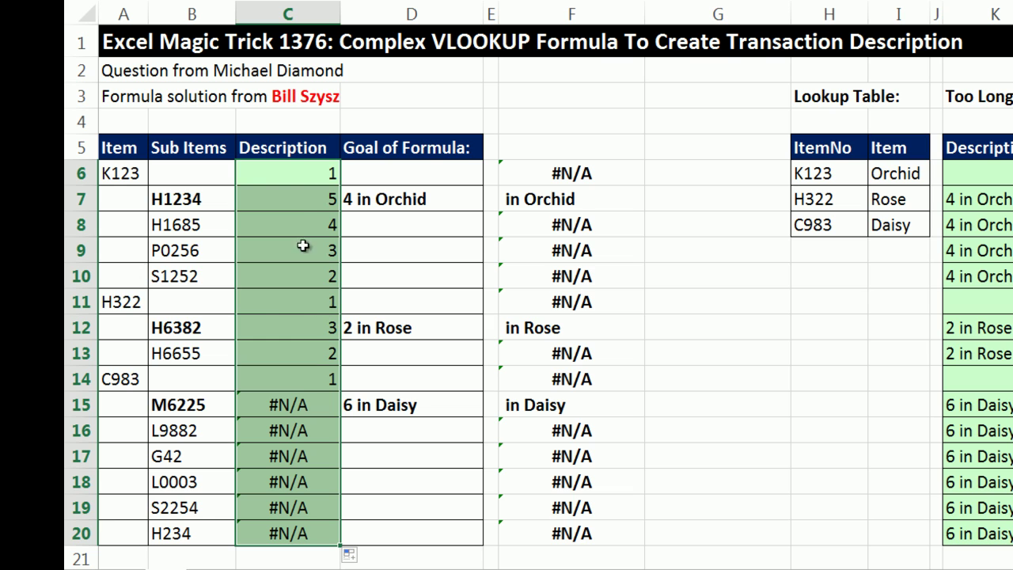
Step: Subtract 1 from the MATCH result throughout C6:C20, and inspect the formula's range in C15
key(F2)
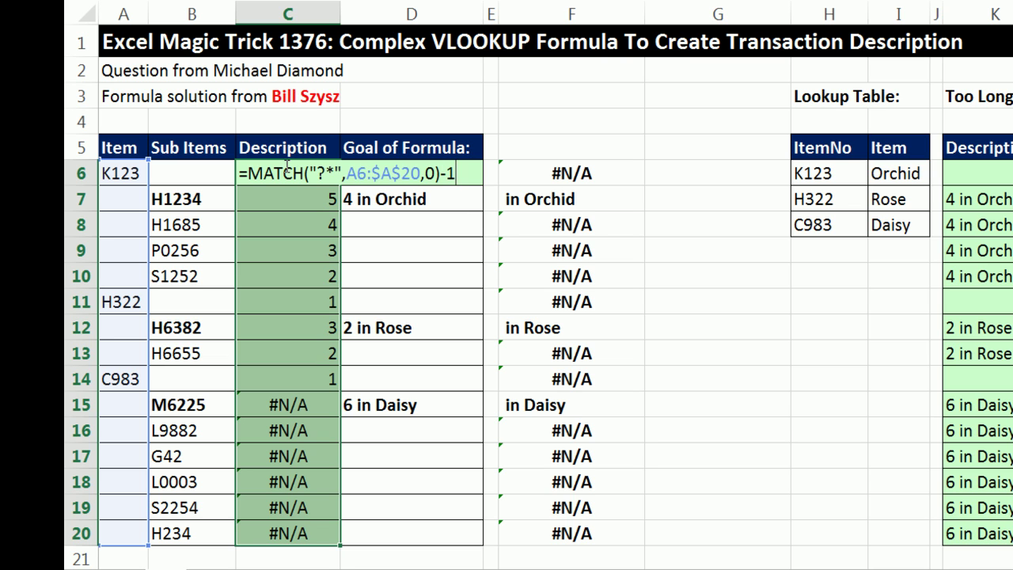
key(ctrl+Return)
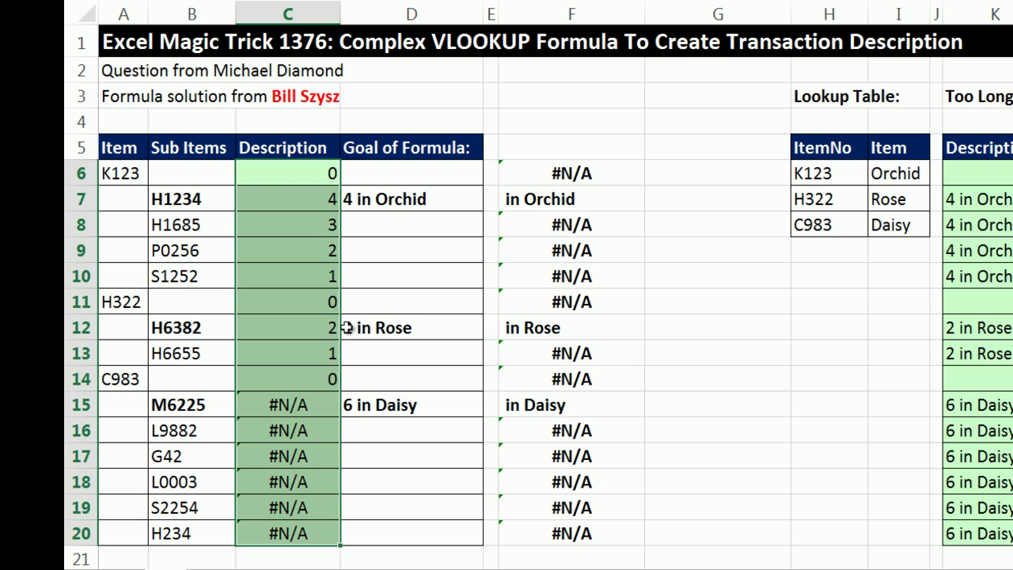
click(320, 407)
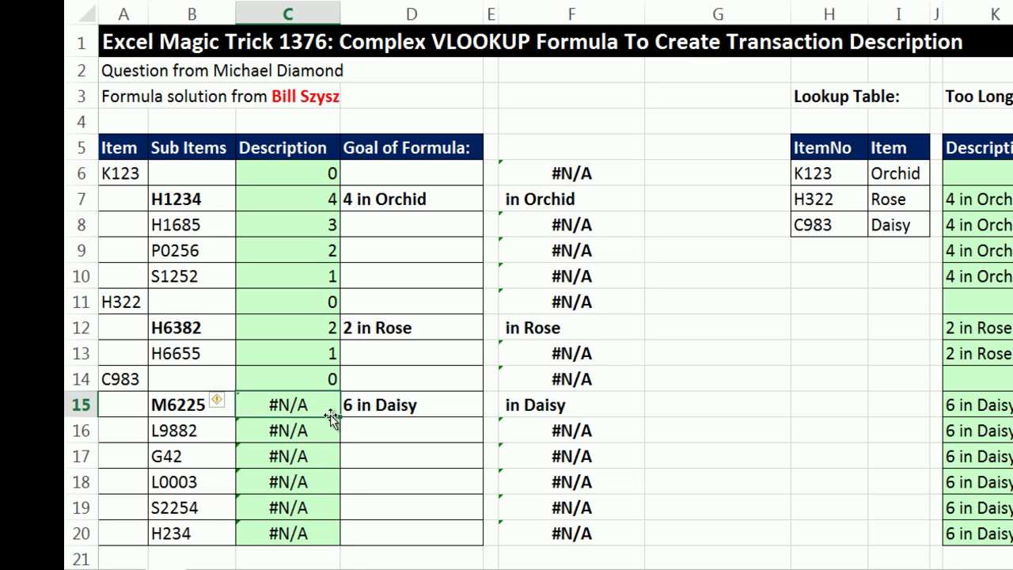
key(F2)
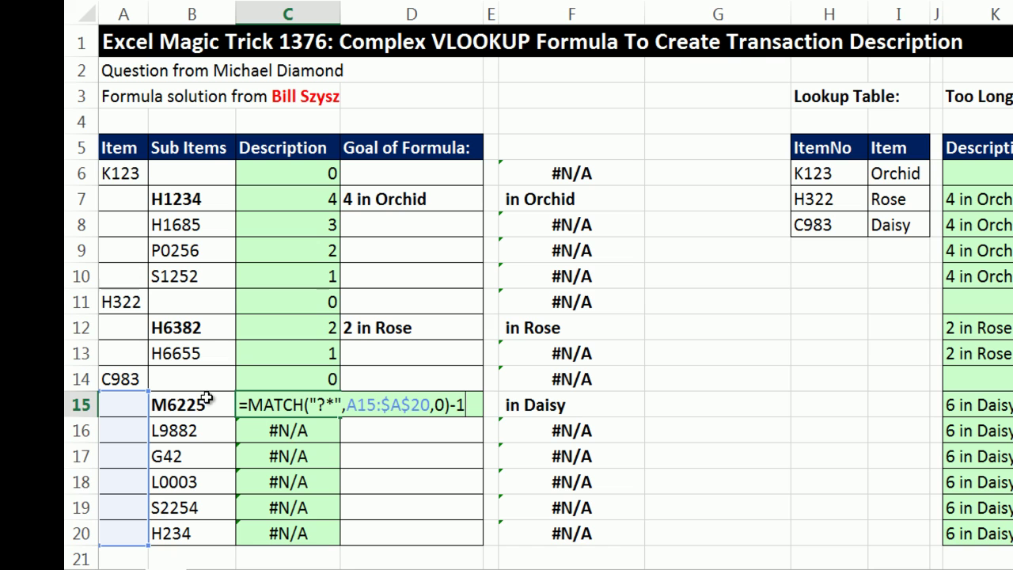
key(ctrl+Return)
Step: Wrap the MATCH("?*",A6:$A$20,0)-1 expression in C6 in IFERROR as its value argument
click(324, 176)
key(F2)
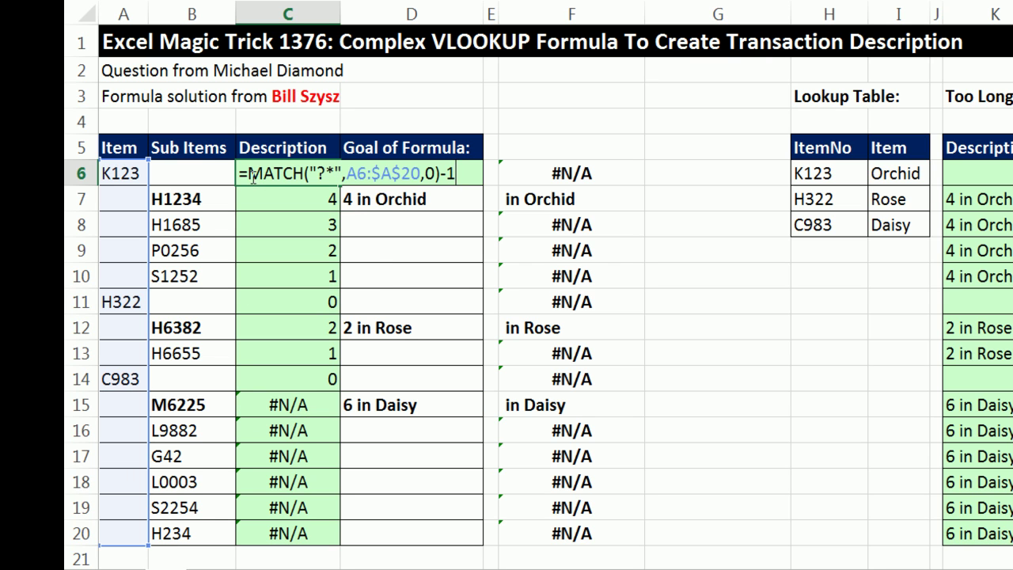
text(if)
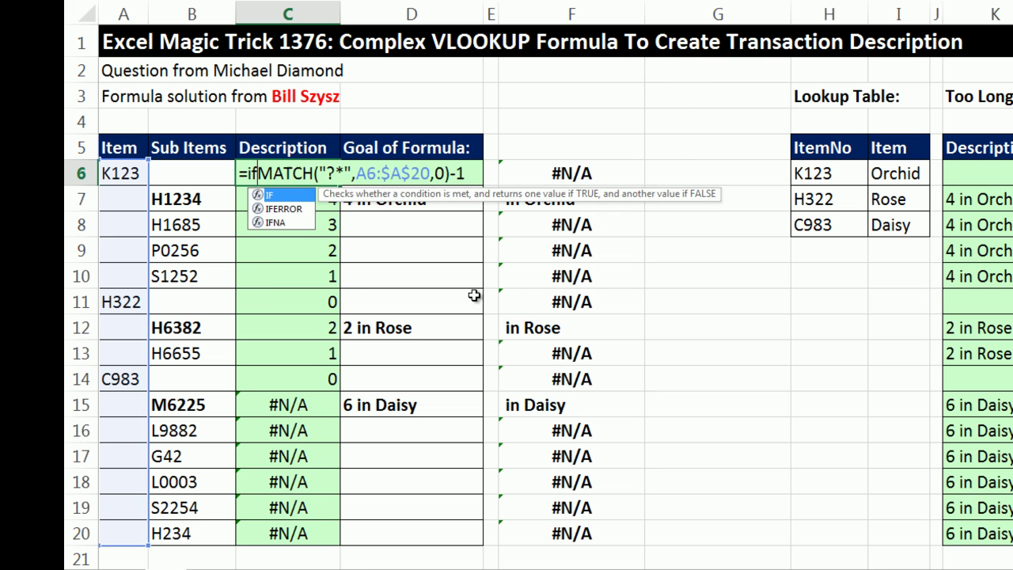
key(Down)
key(Tab)
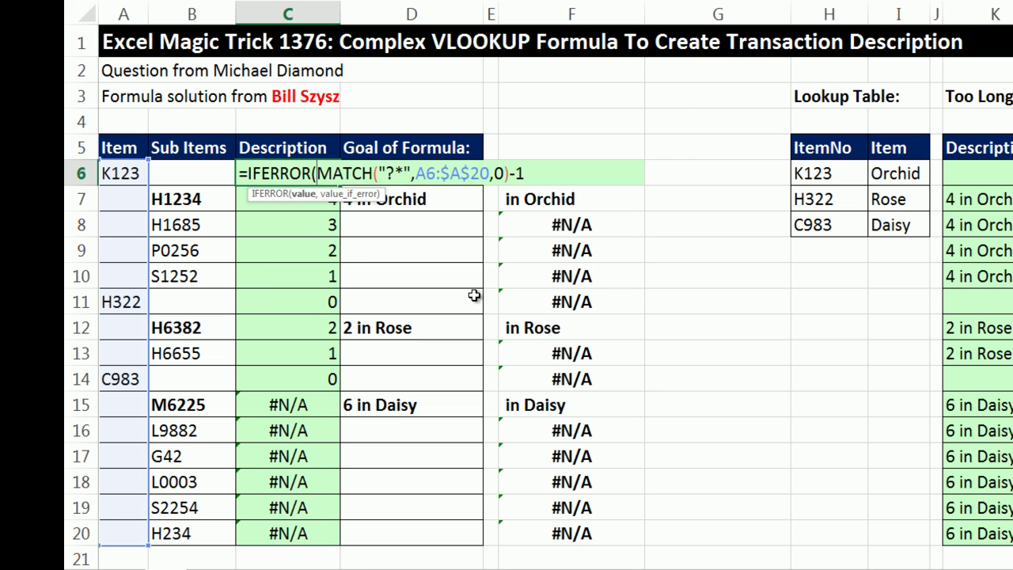
click(308, 204)
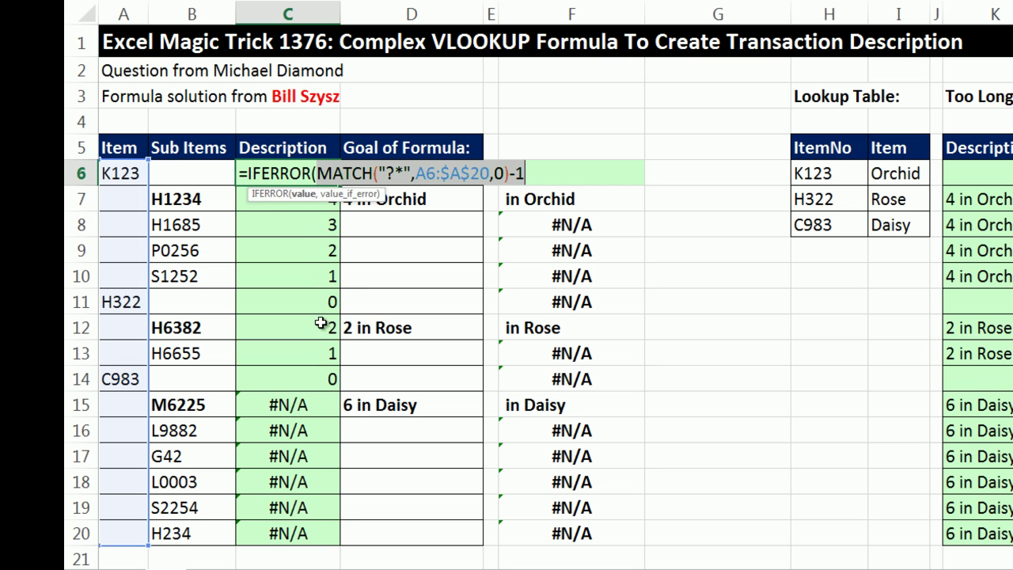
click(533, 175)
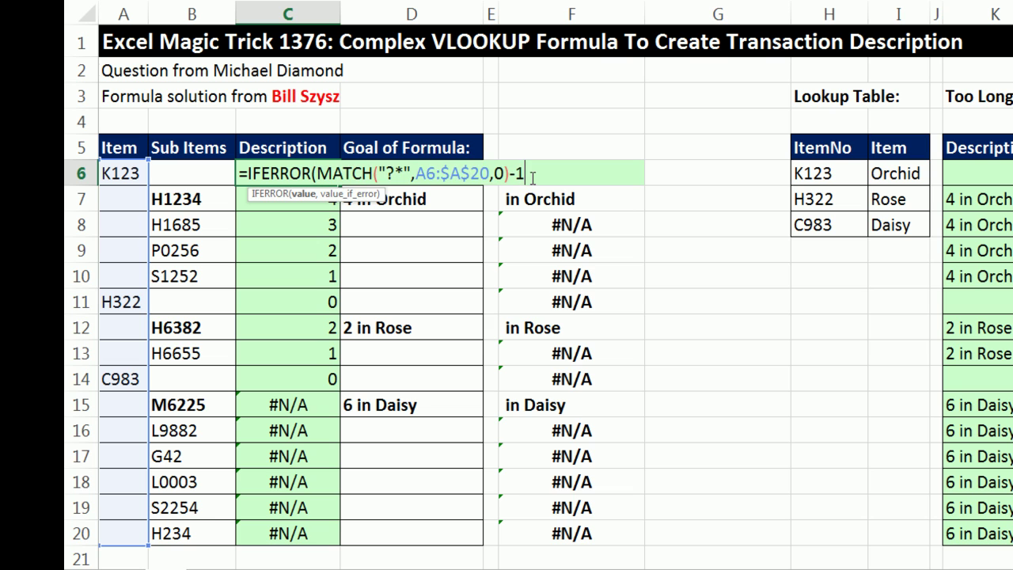
text(,)
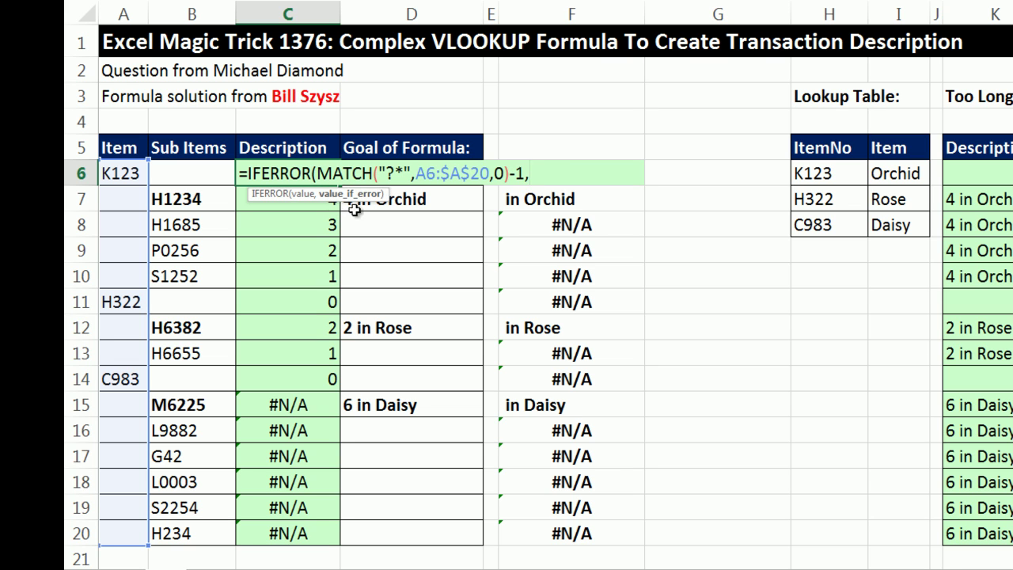
Step: Supply ROWS(A6:$A$20) as the IFERROR fallback in C6, reusing the MATCH lookup range, and enter the completed formula
click(436, 175)
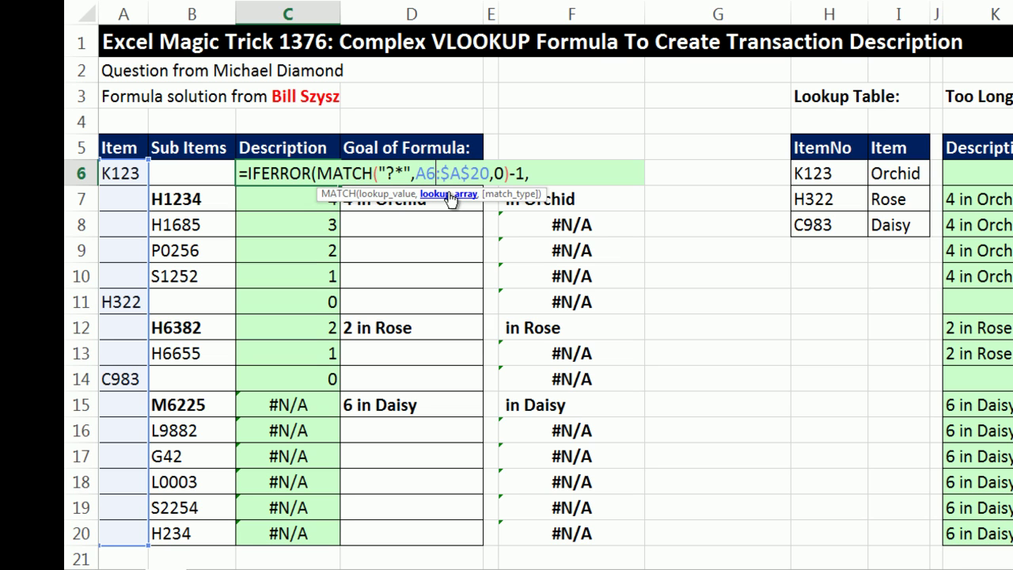
click(449, 196)
key(ctrl+c)
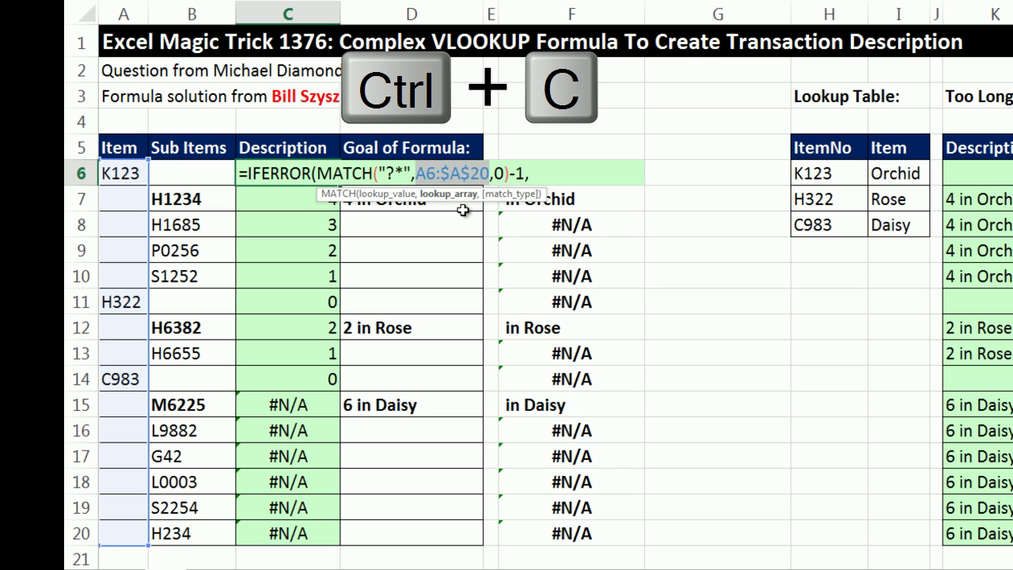
click(544, 172)
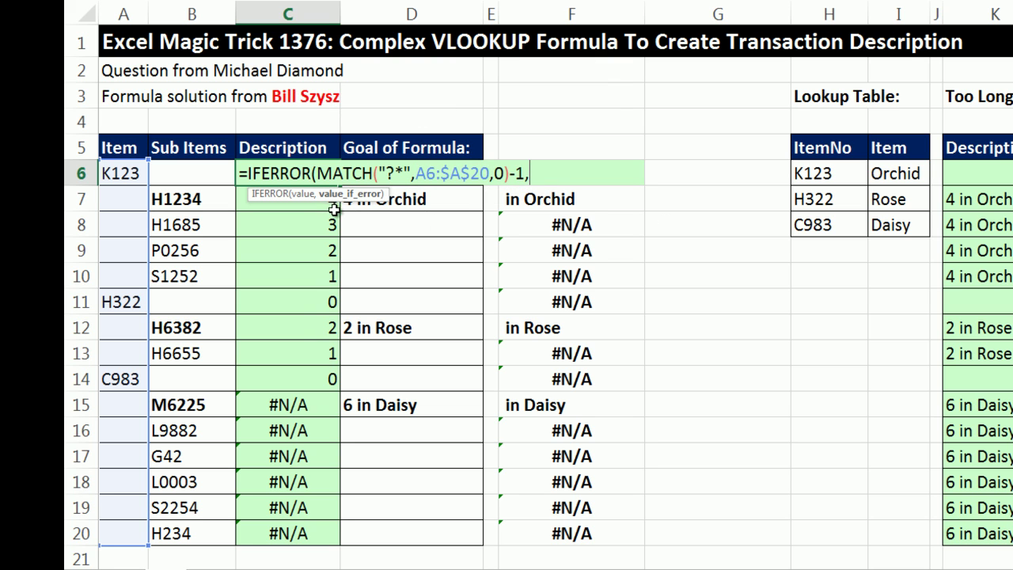
text(rows)
key(Tab)
key(ctrl+v)
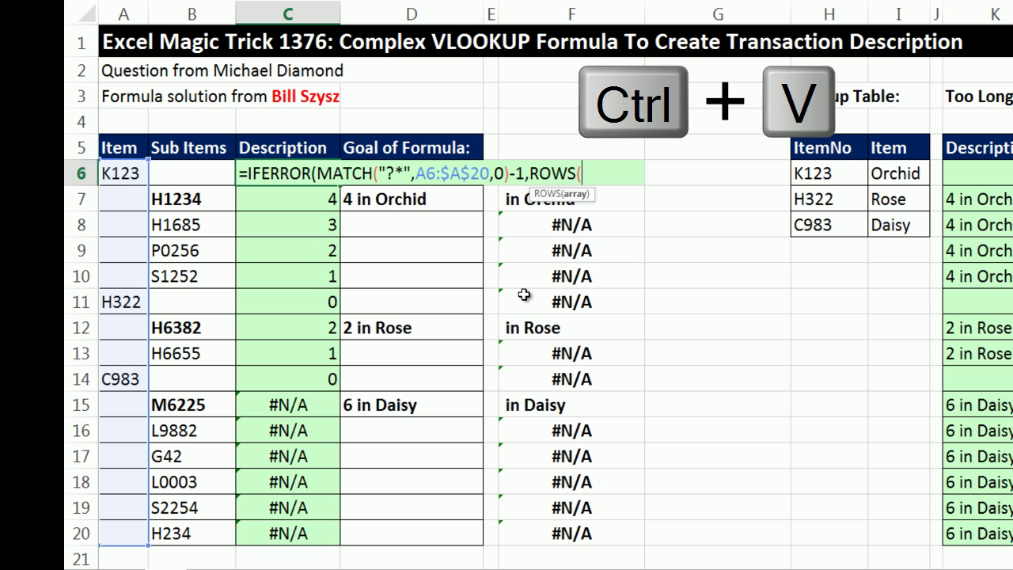
text())
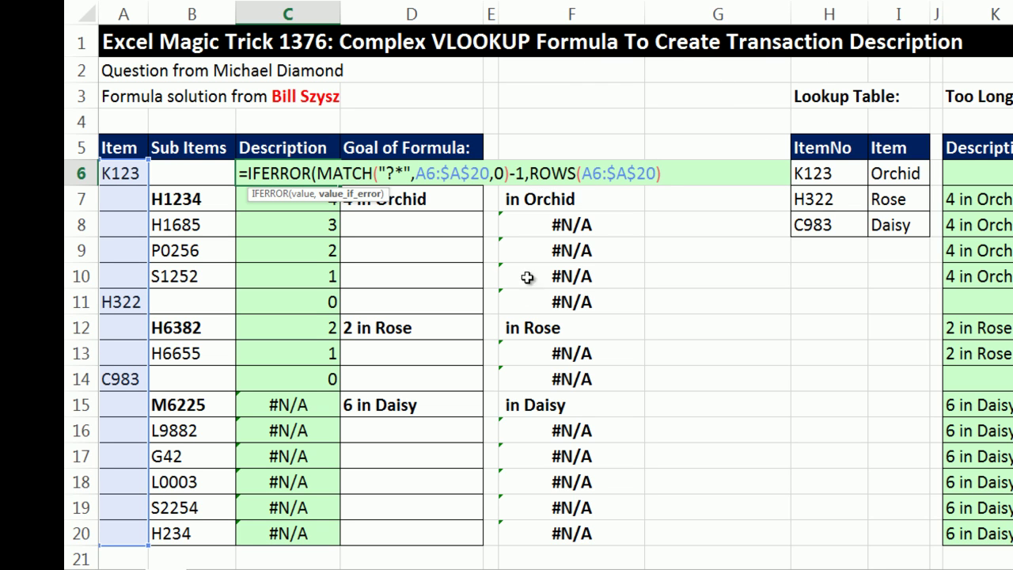
click(371, 193)
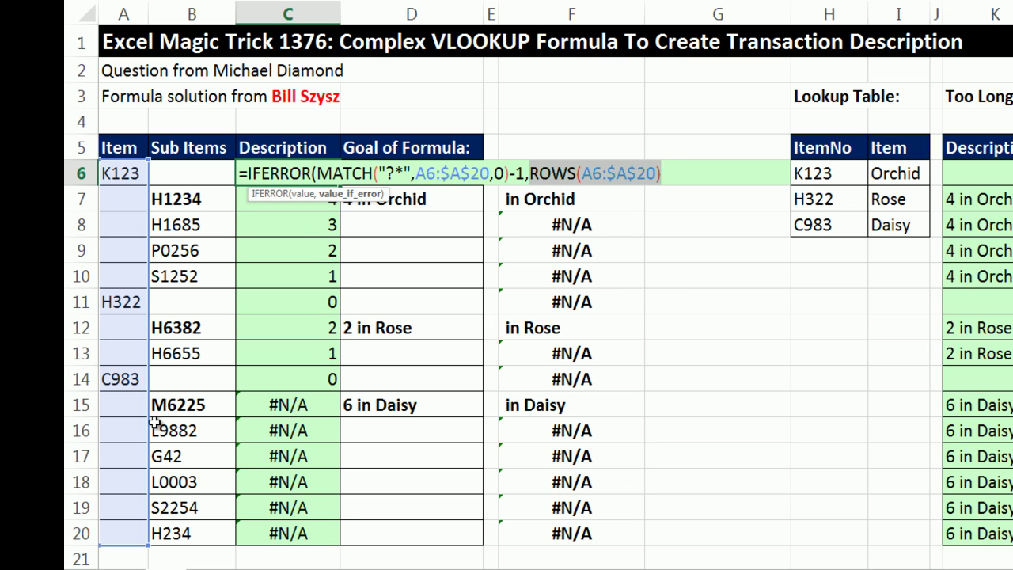
click(681, 172)
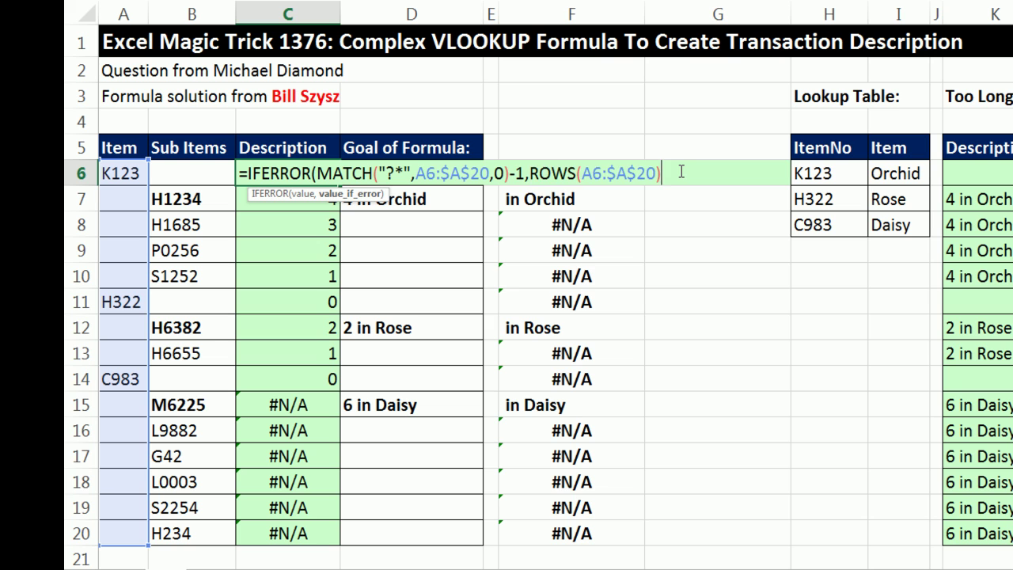
text())
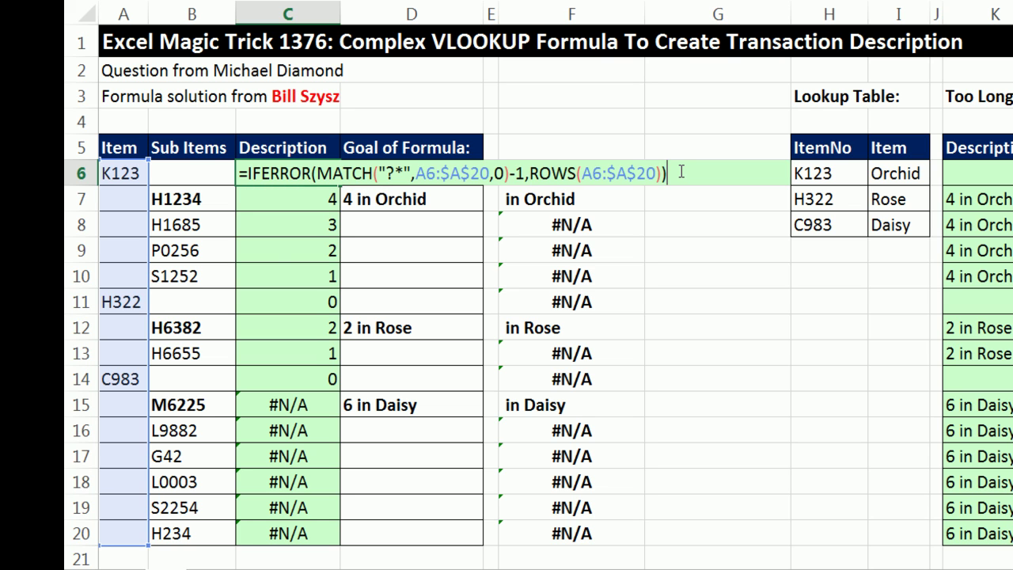
key(ctrl+Return)
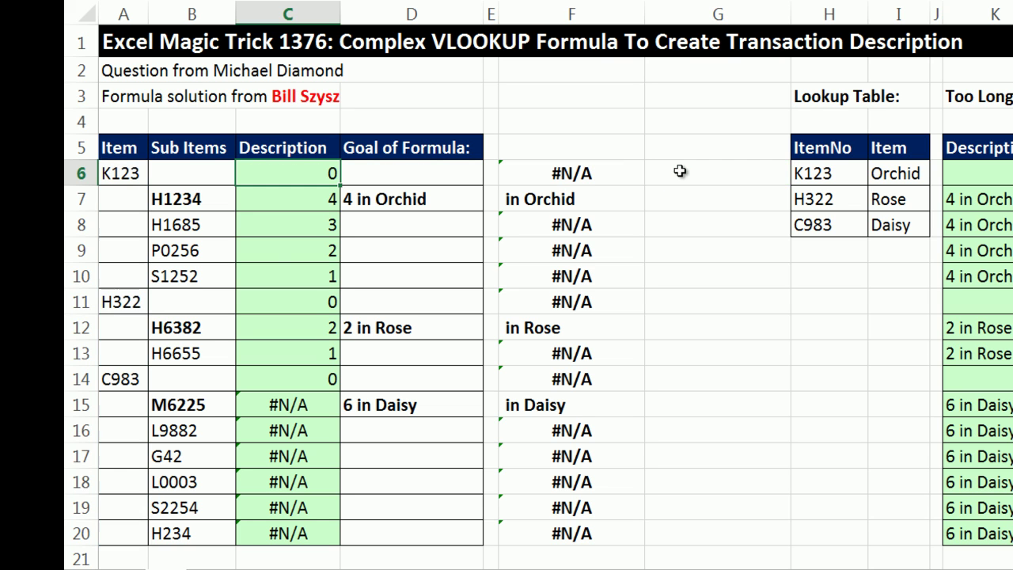
Step: Copy the IFERROR formula in C6 down through C20, check the counts in C7, C12 and C15, and open the formula in C6
double_click(340, 185)
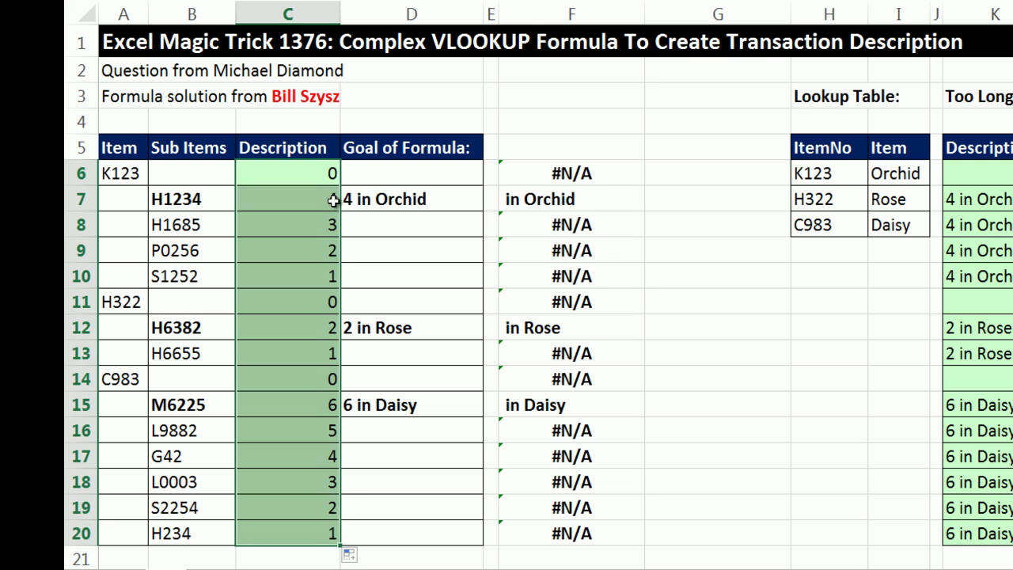
click(336, 202)
click(314, 332)
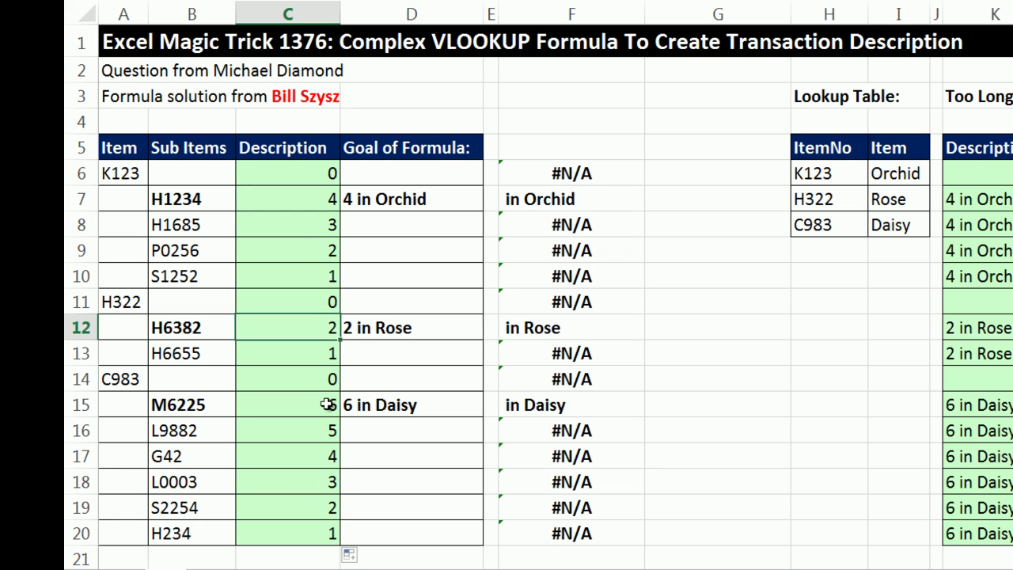
click(327, 402)
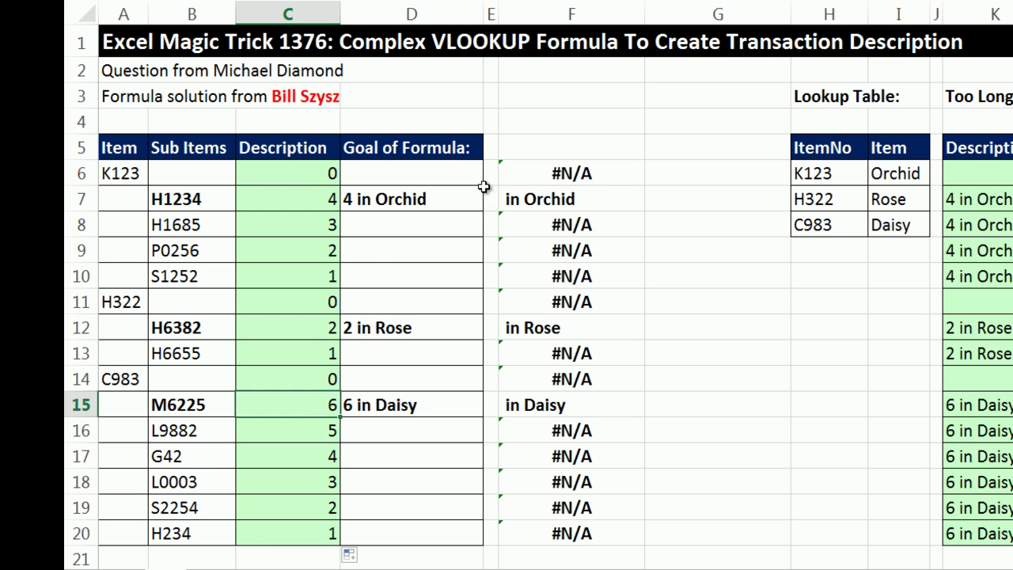
double_click(332, 172)
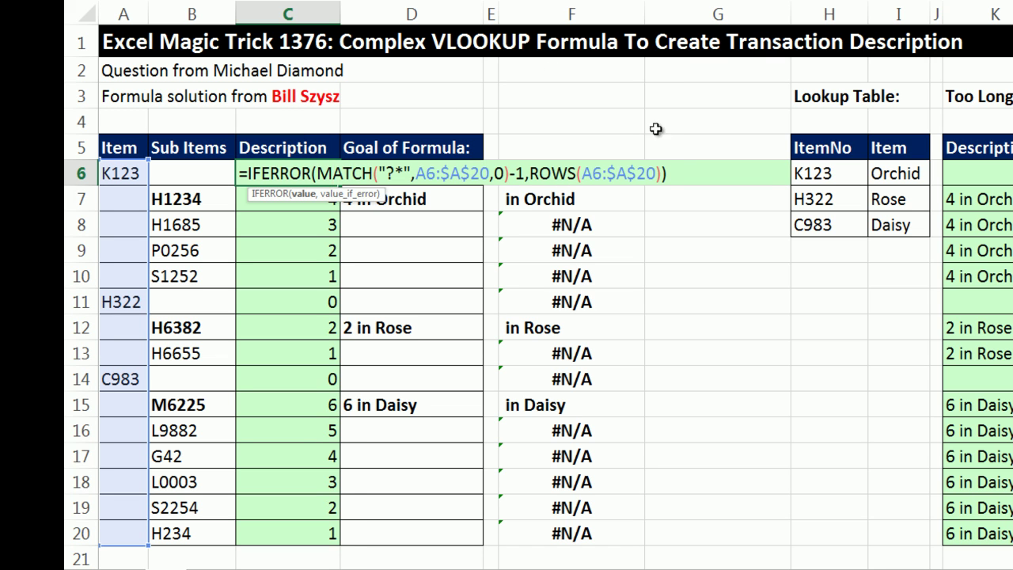
Step: Copy the " in "&VLOOKUP(A5,$H$6:$I$8,2,0) expression from the formula in F6, without its equal sign, leaving F6 as it is
click(578, 163)
double_click(576, 169)
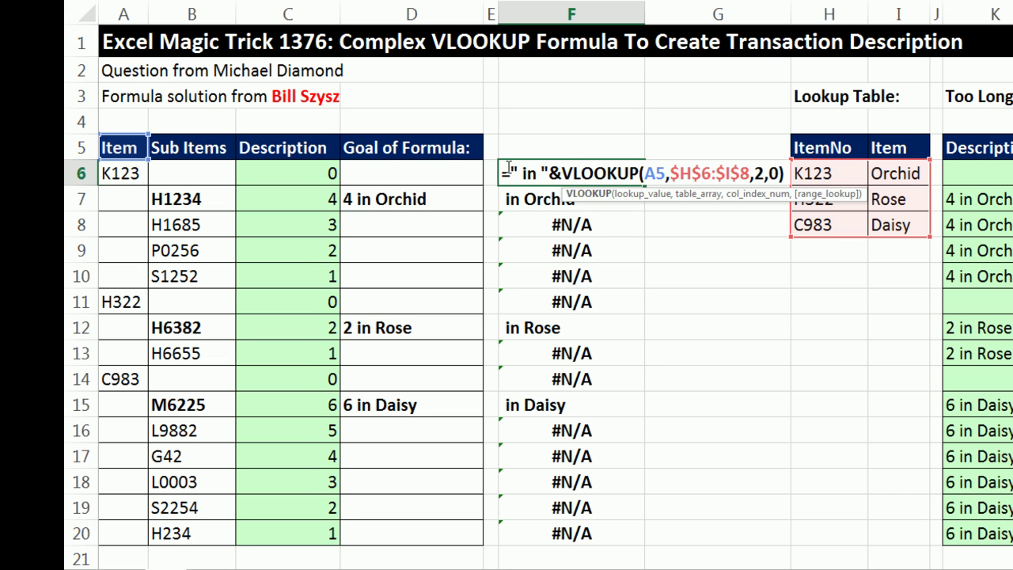
drag(512, 170, 823, 176)
key(ctrl+c)
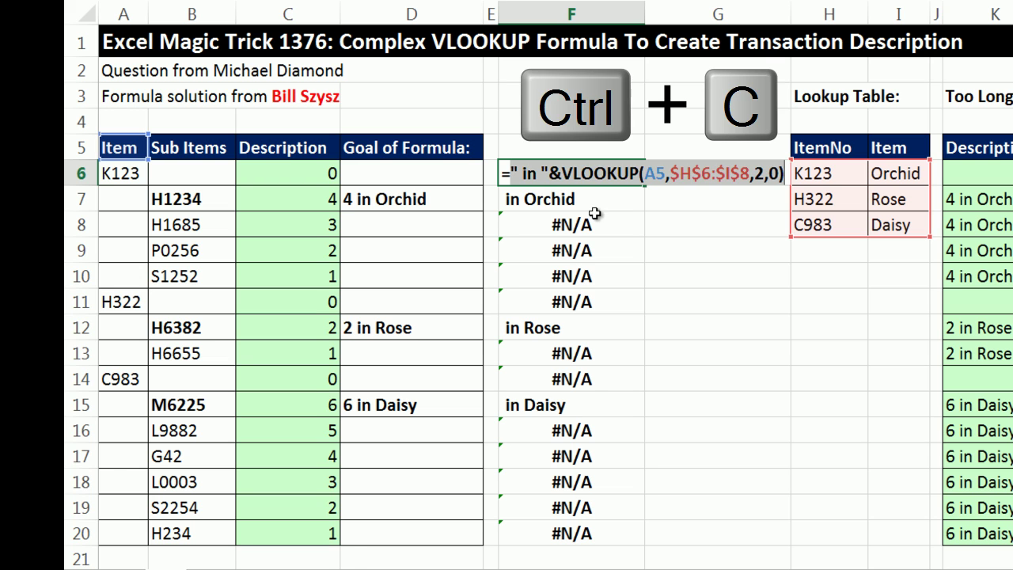
key(Escape)
Step: Join the copied " in "&VLOOKUP expression to the end of the C6 formula with & and copy the formula down through C20
click(334, 173)
key(F2)
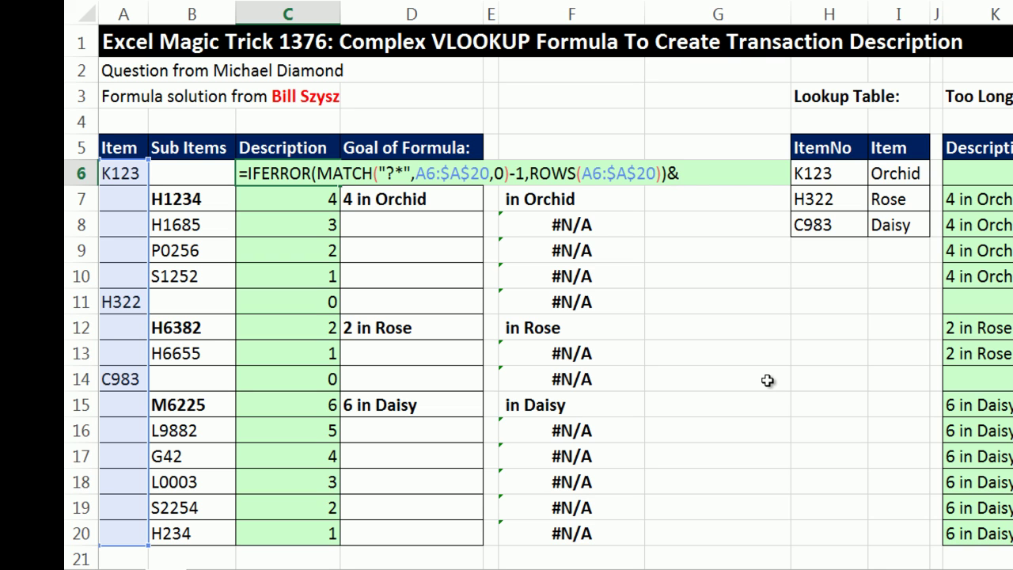
key(ctrl+v)
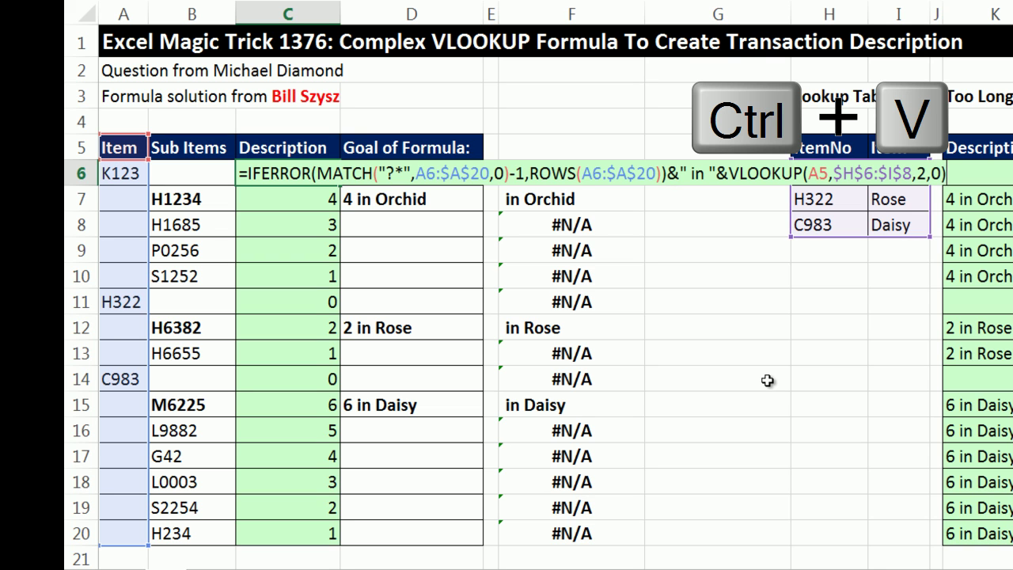
key(ctrl+Return)
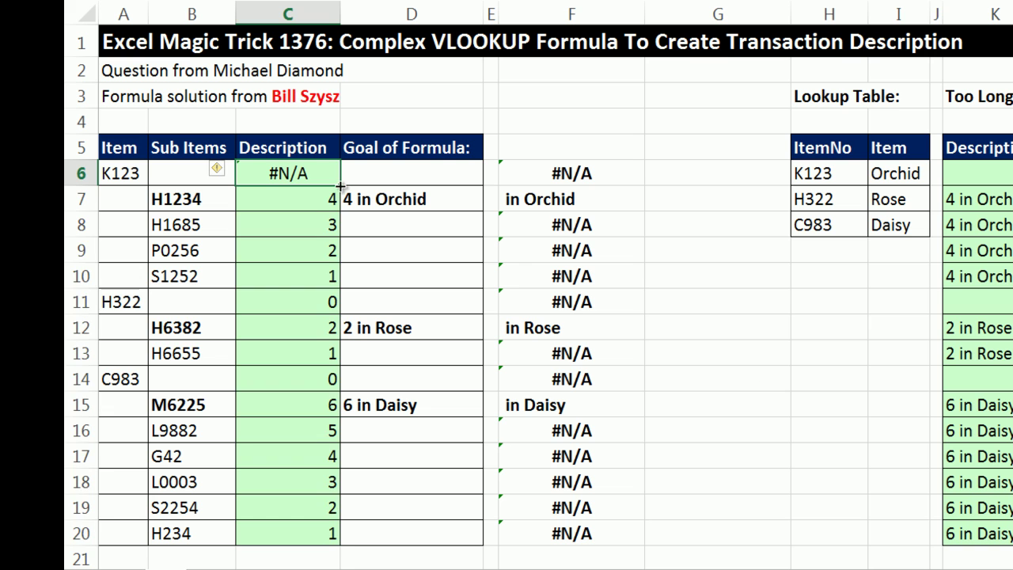
double_click(340, 186)
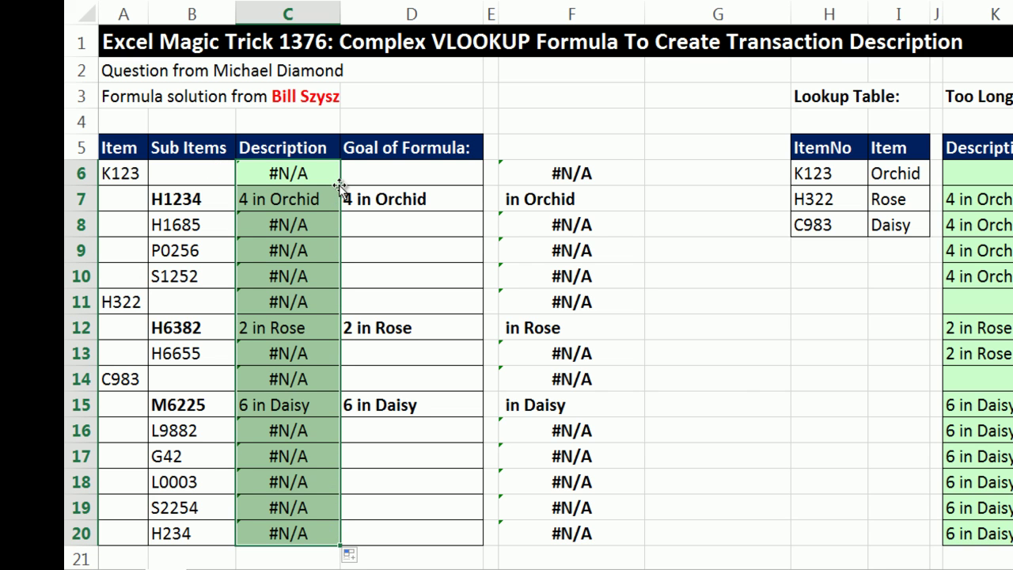
Step: Inspect the cell references in the combined formulas in C7 and C12
click(315, 198)
double_click(315, 198)
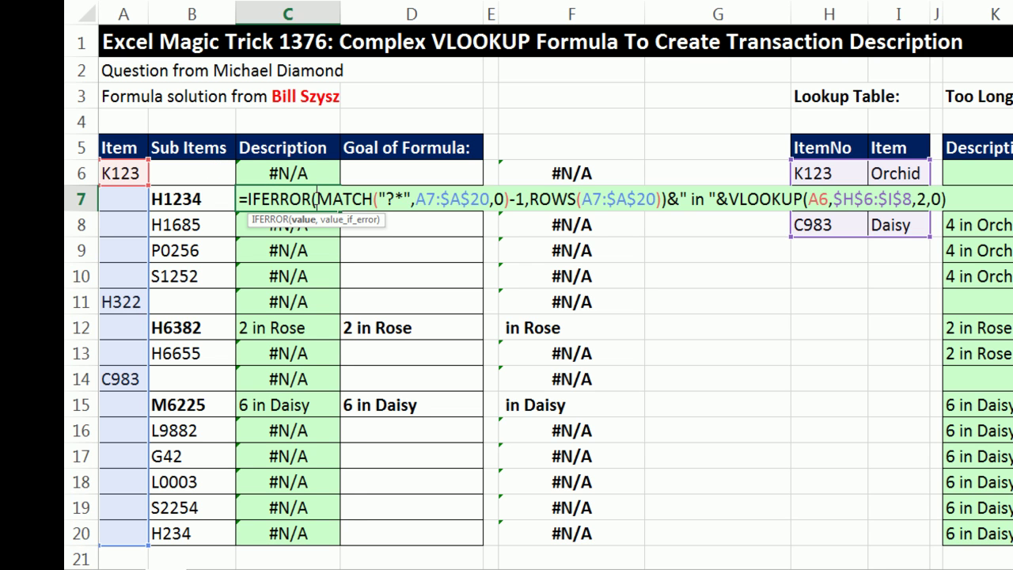
key(Escape)
double_click(312, 327)
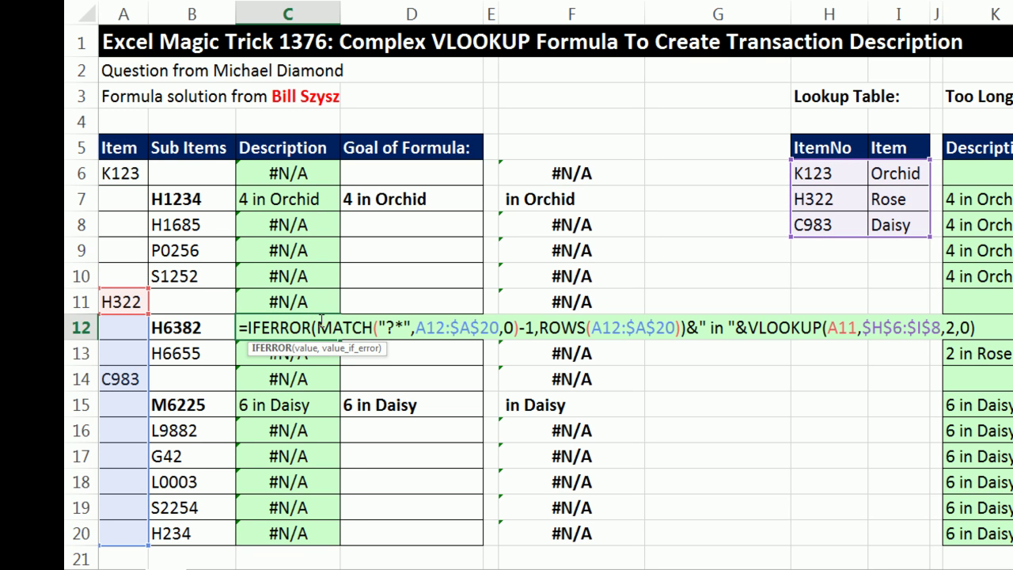
key(Escape)
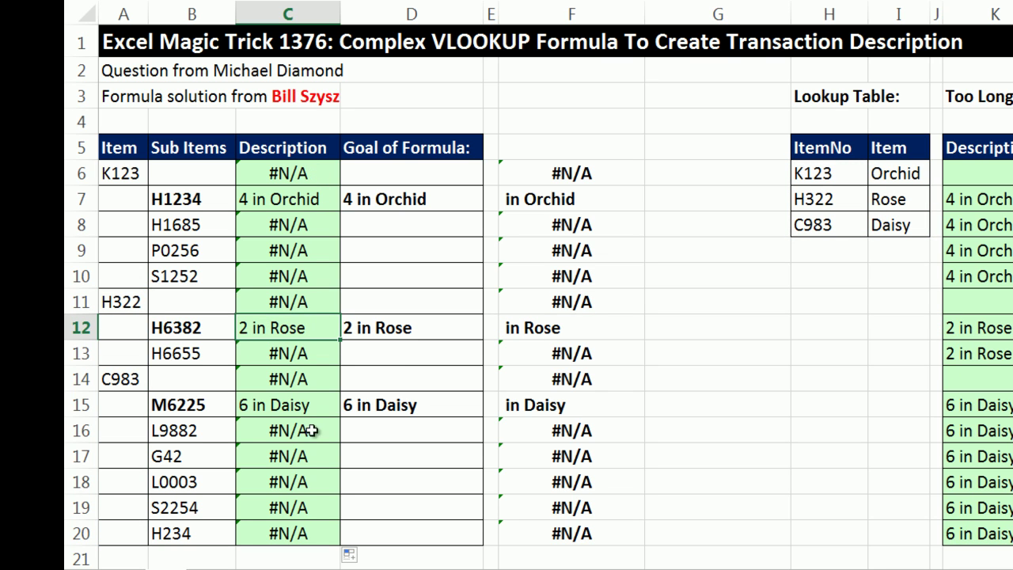
click(321, 179)
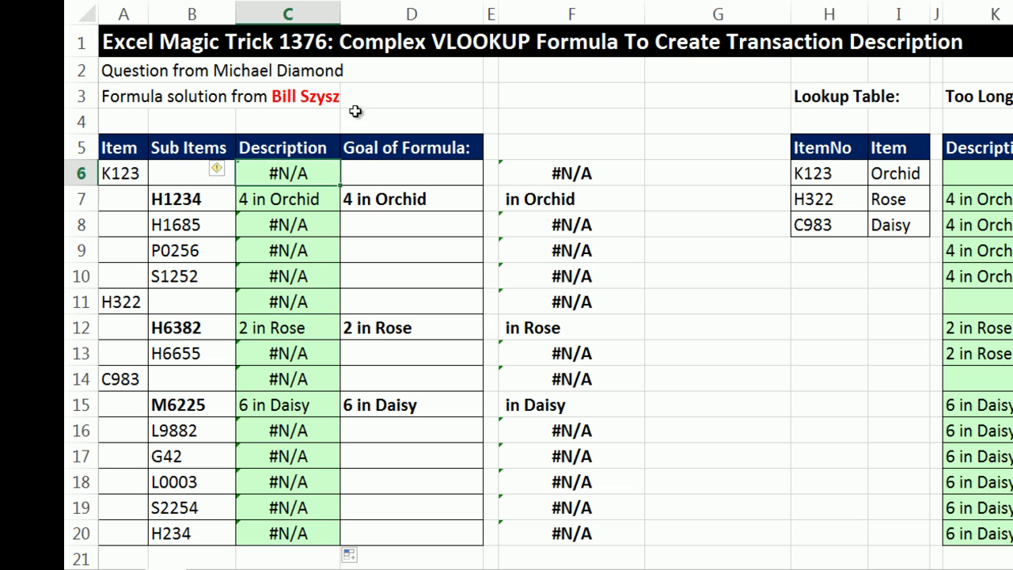
Step: Try replacing the formulas in C8:C10 with the relative reference =C7, and undo the replacement
click(310, 199)
drag(311, 225, 315, 272)
key(Delete)
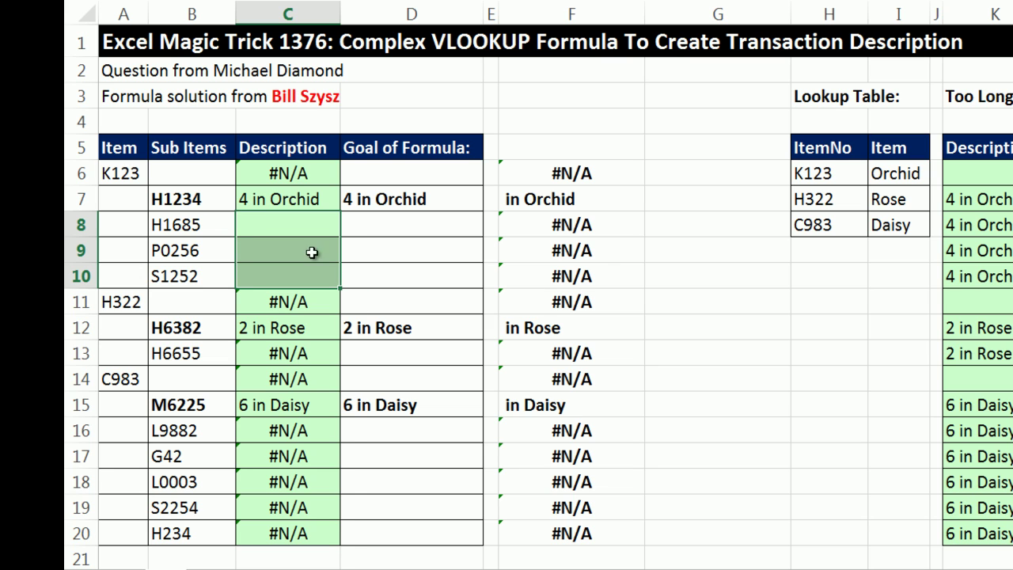
text(=)
click(316, 200)
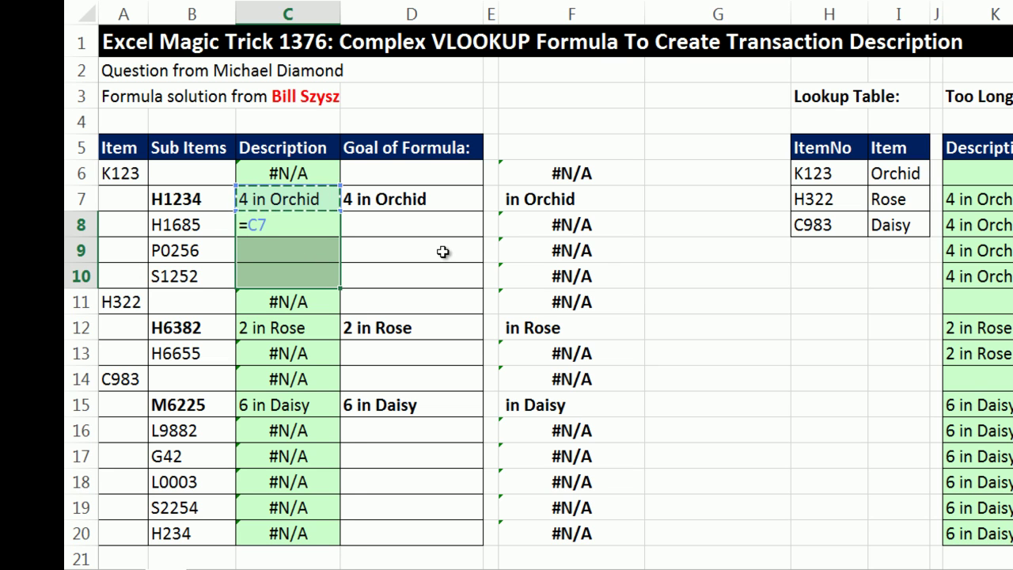
key(ctrl+Return)
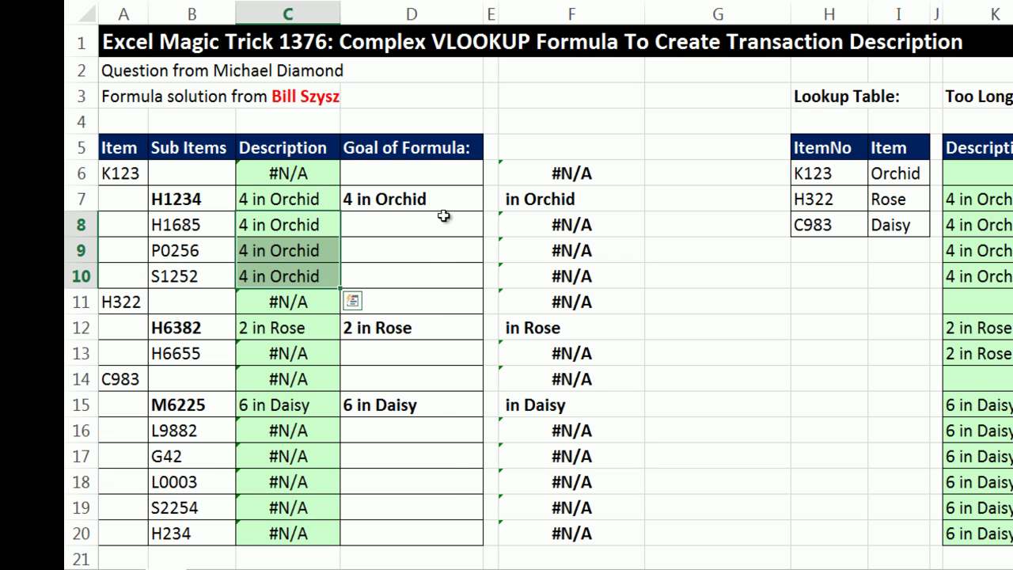
key(ctrl+z)
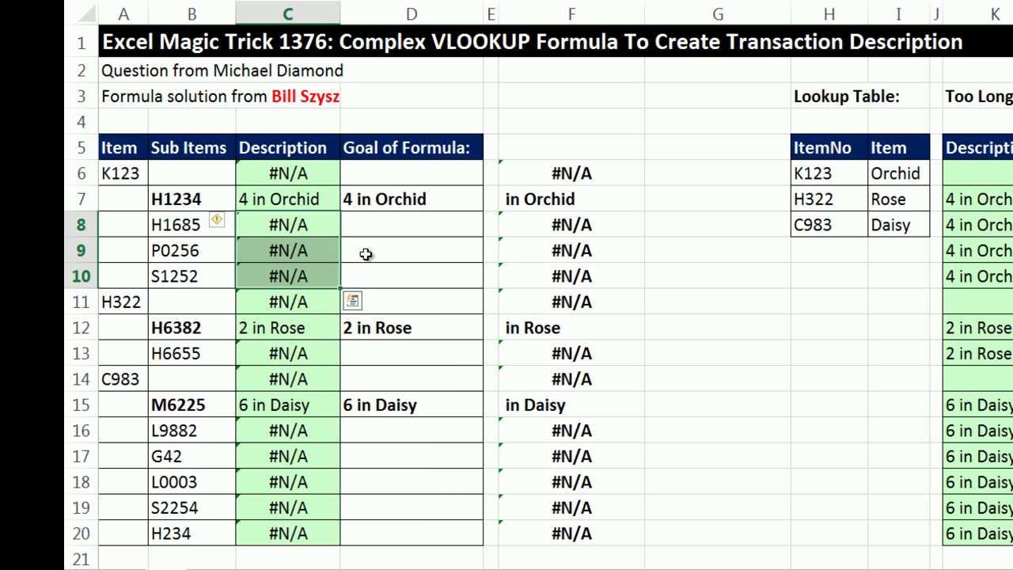
click(315, 172)
click(297, 198)
drag(311, 229, 300, 269)
Step: Insert IF(A6="", in front of IFERROR in the C6 formula to test whether the Item cell is empty
click(307, 178)
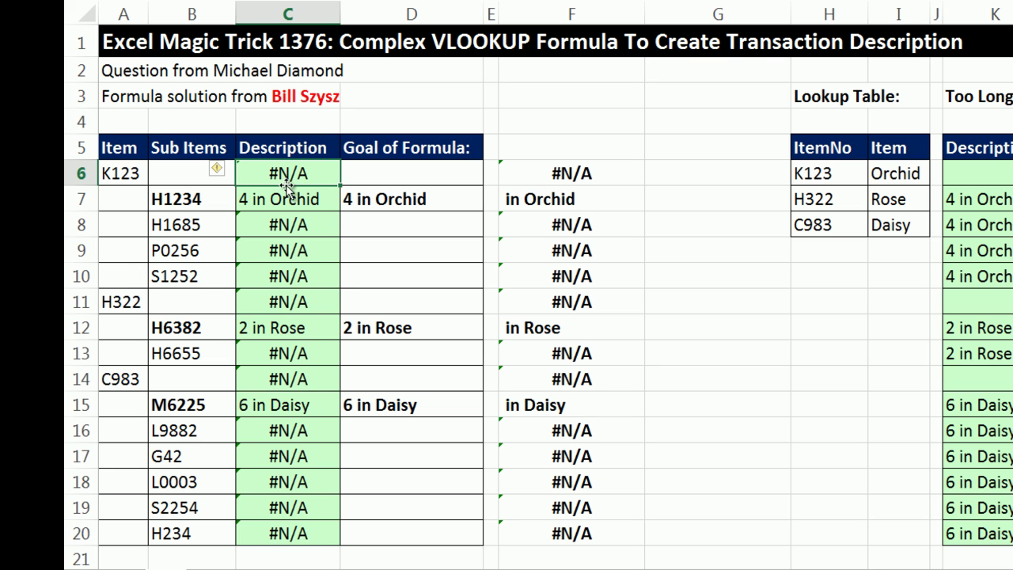
key(F2)
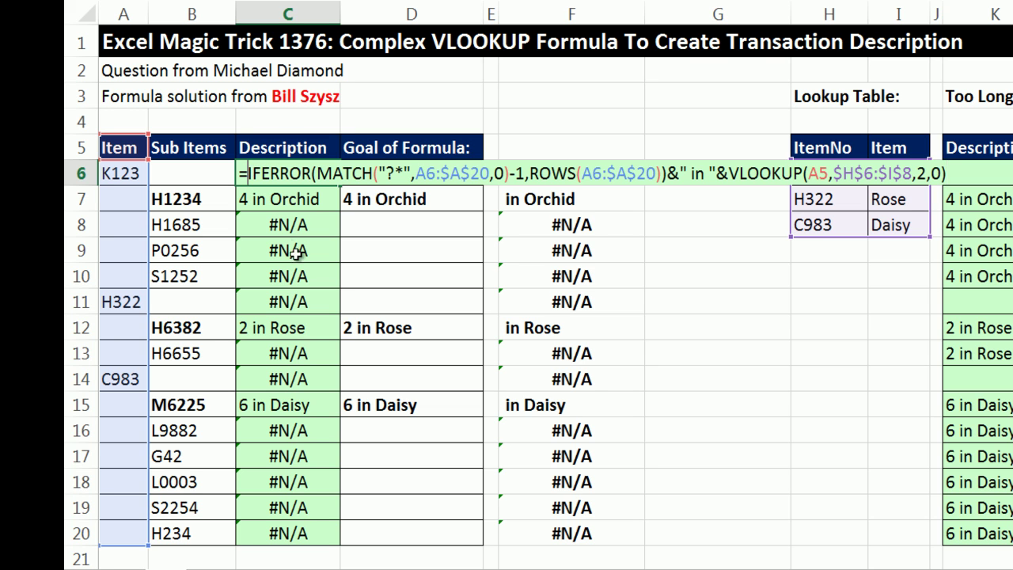
text(IF()
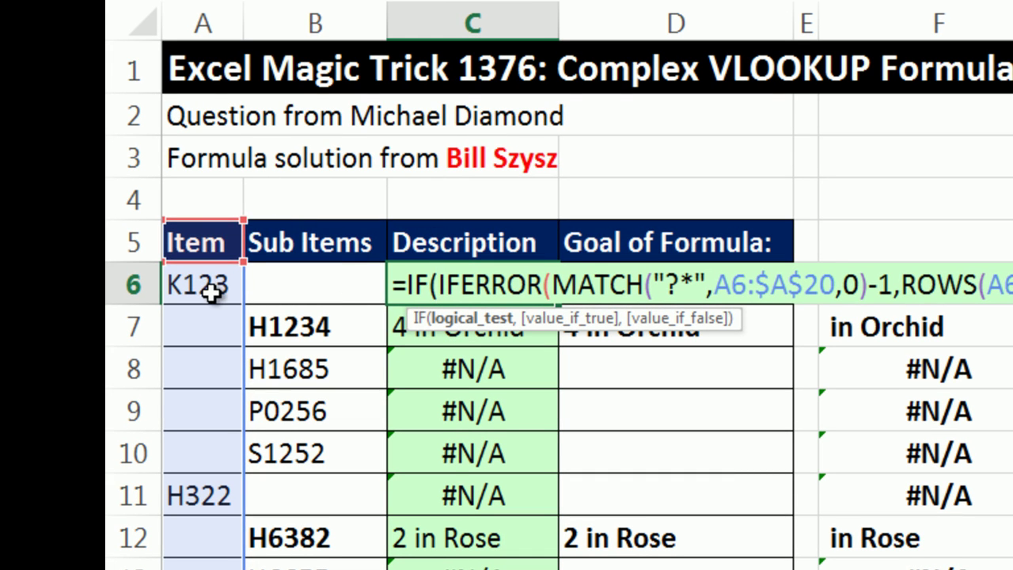
click(210, 288)
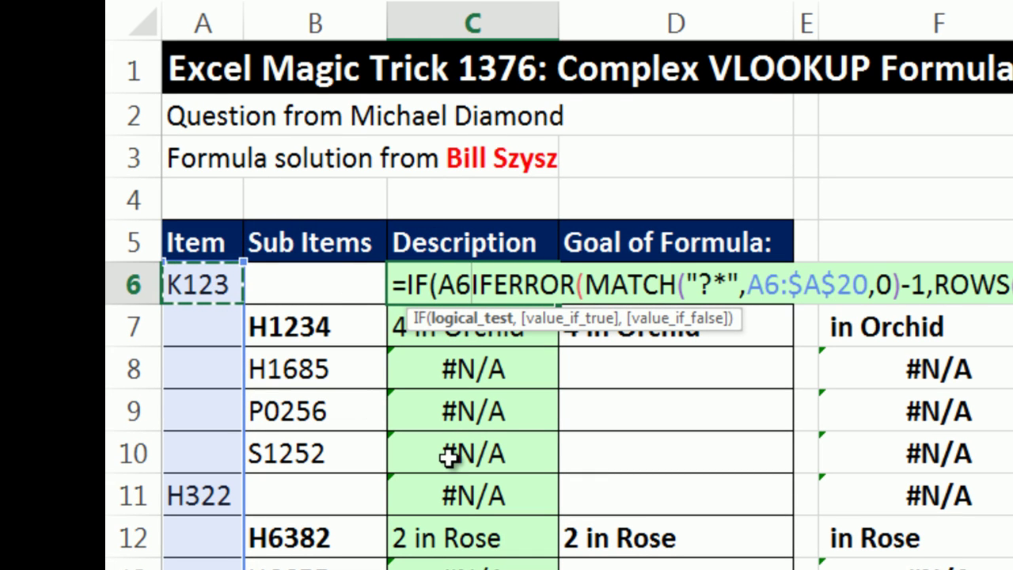
text(="")
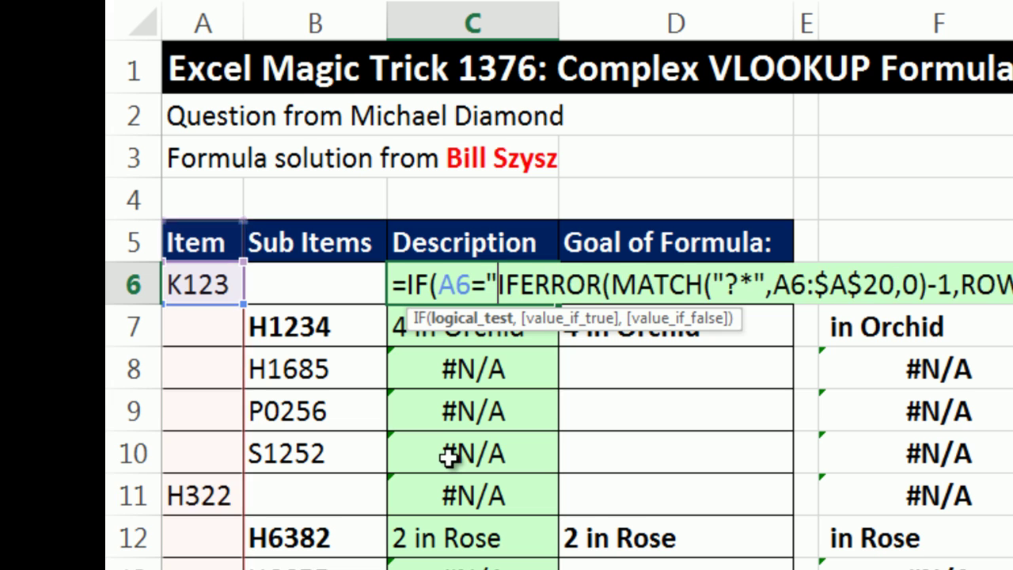
text(,)
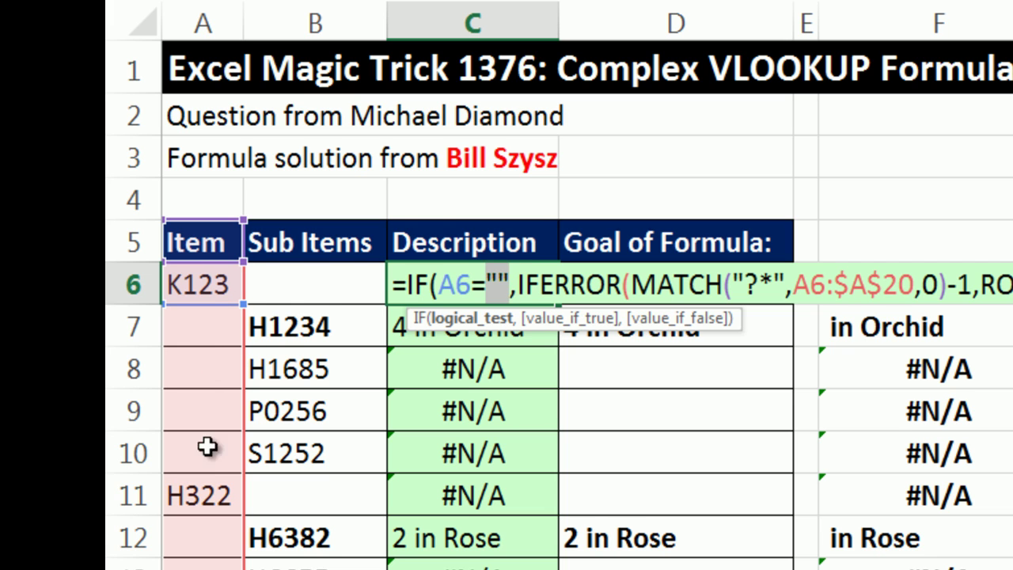
Step: Keep the existing expression as the IF's value_if_true in C6, add "" as value_if_false, and close the parenthesis
click(567, 319)
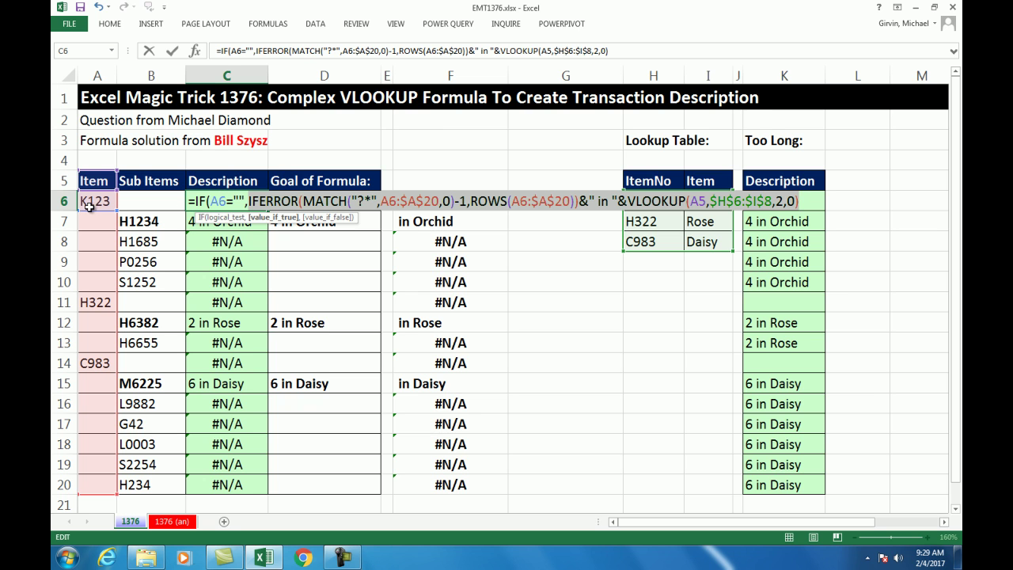
click(807, 201)
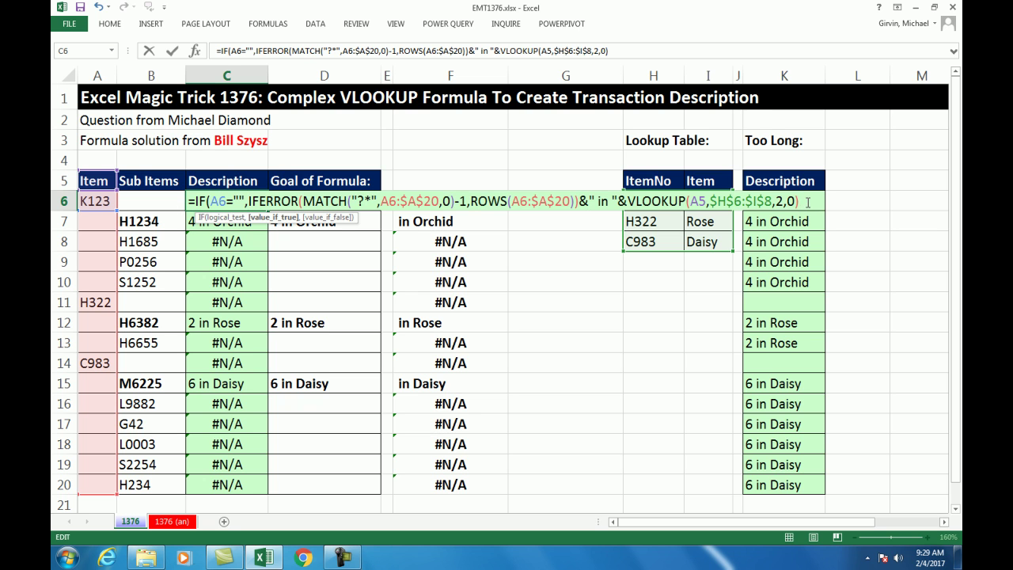
drag(350, 221, 863, 223)
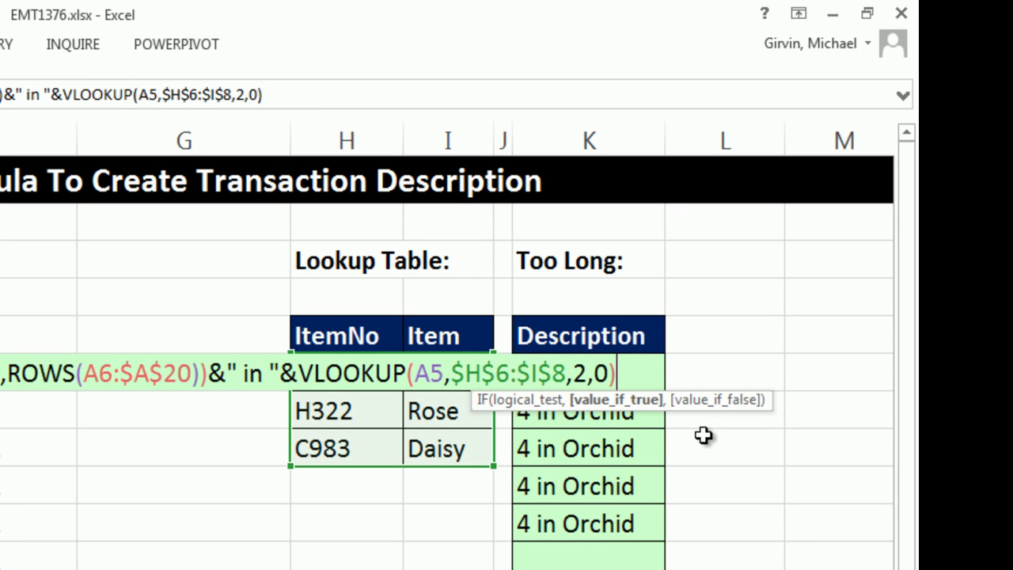
text(,)
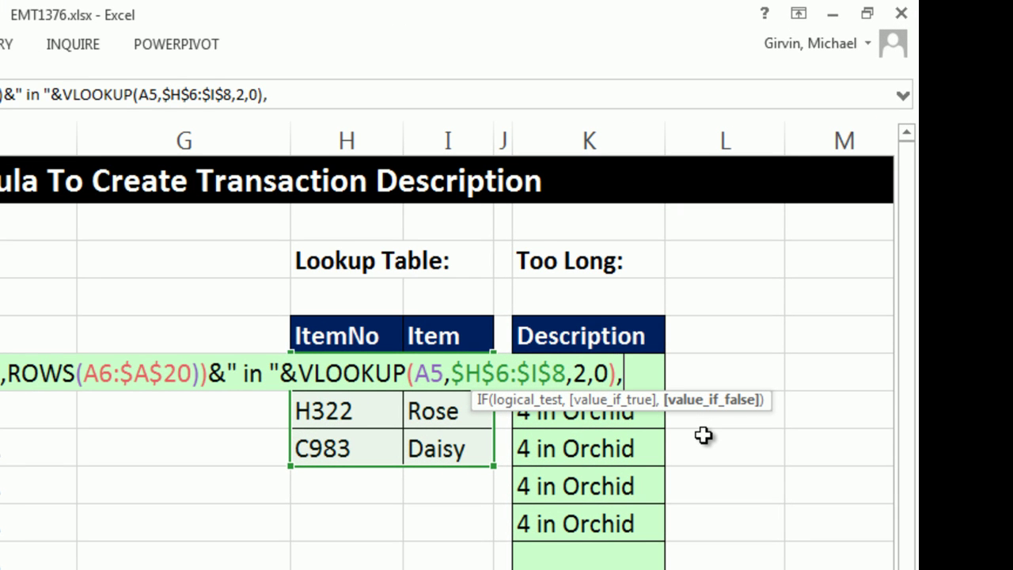
text(""))
key(Left)
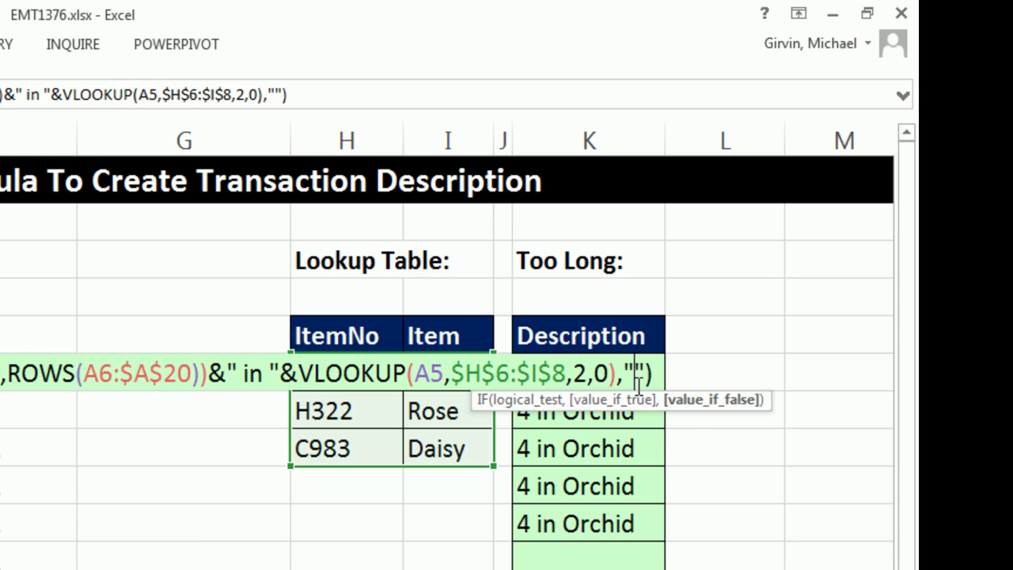
click(684, 401)
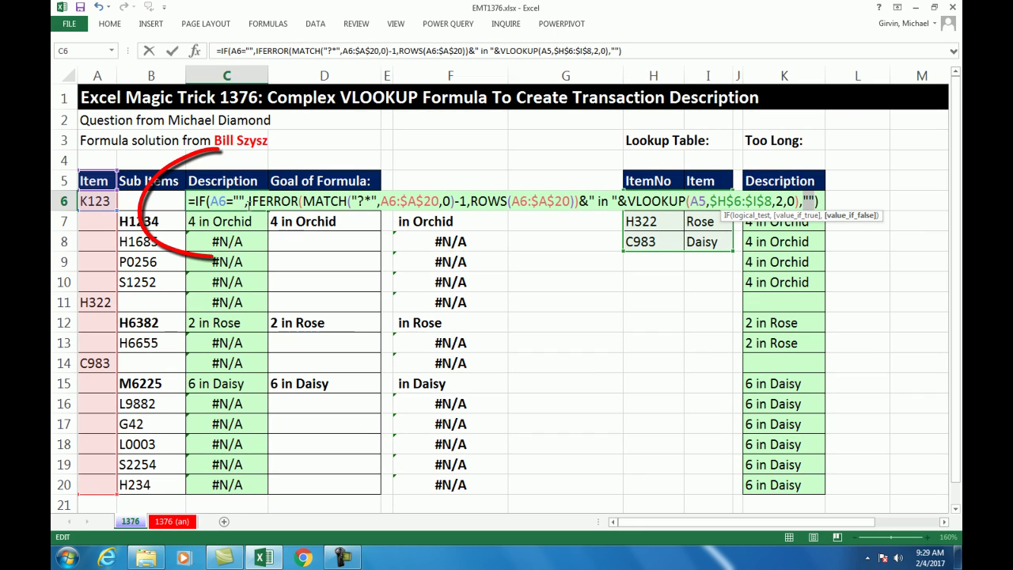
Step: Review the A6="" test in C6, enter the completed IF formula and copy it down through C20
click(239, 201)
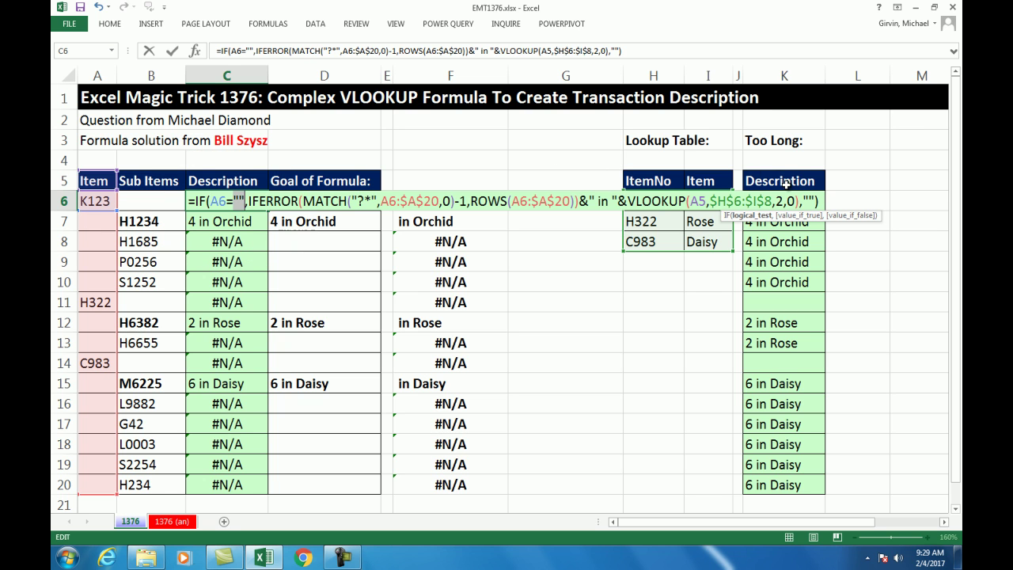
click(823, 201)
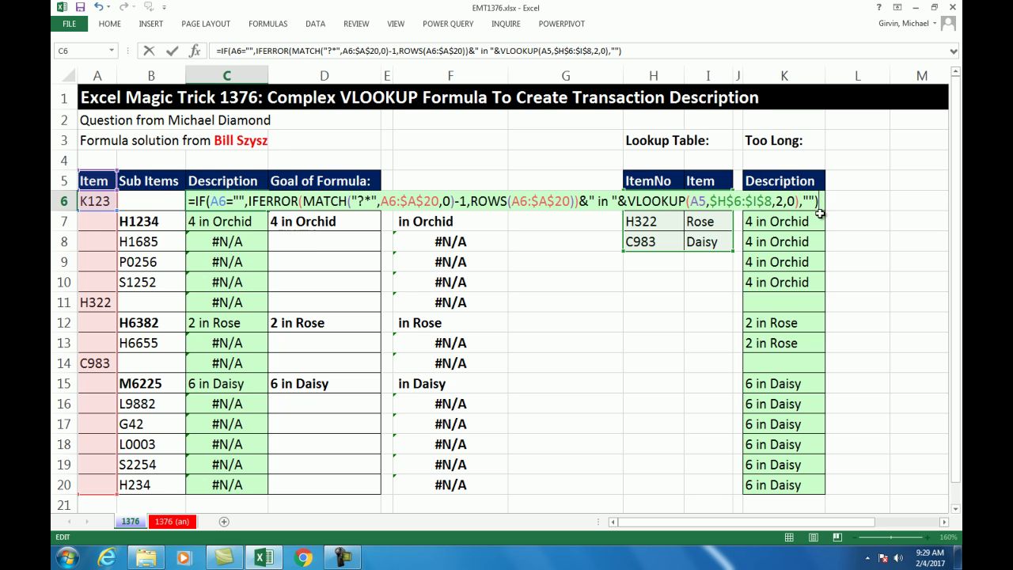
key(ctrl+Return)
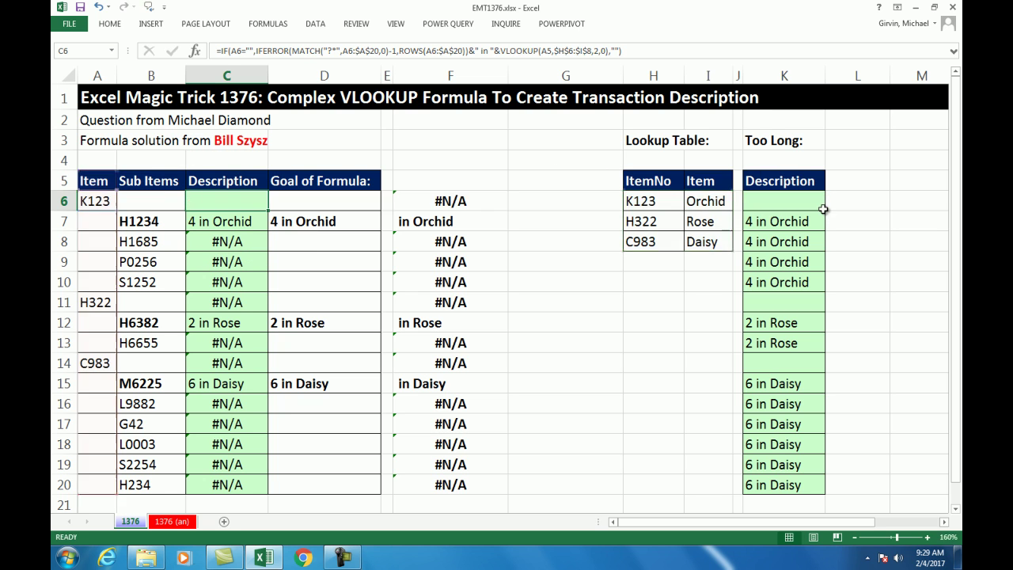
double_click(268, 210)
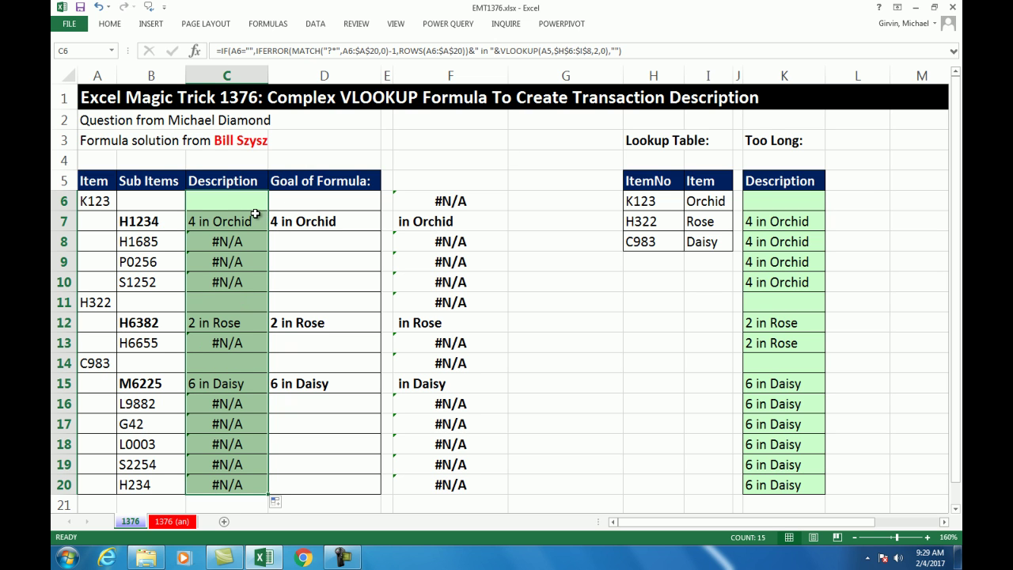
click(223, 201)
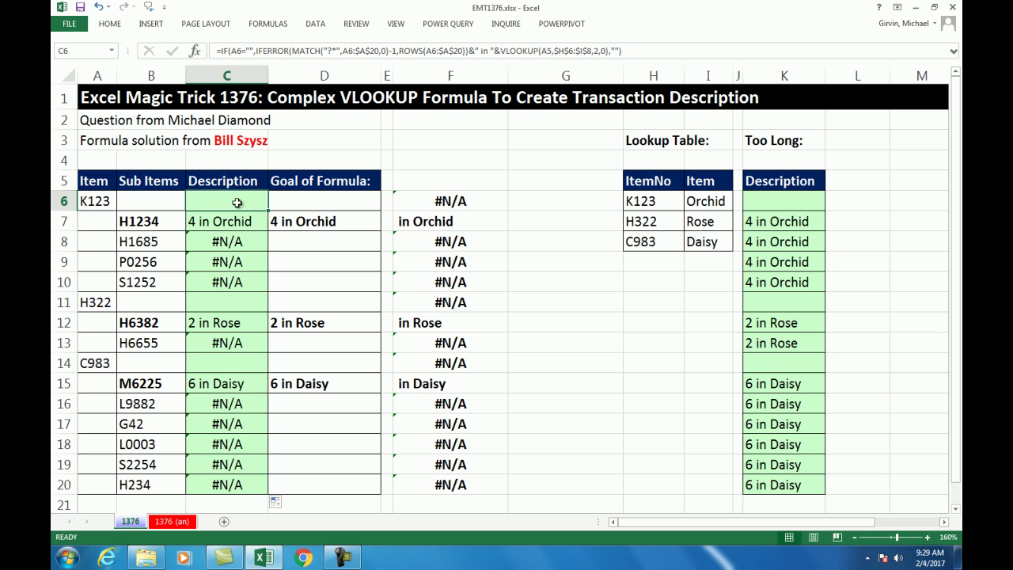
Step: Examine the copied formula in C11, C7 and C8:C10, including the VLOOKUP lookup value A7 in C8
click(221, 299)
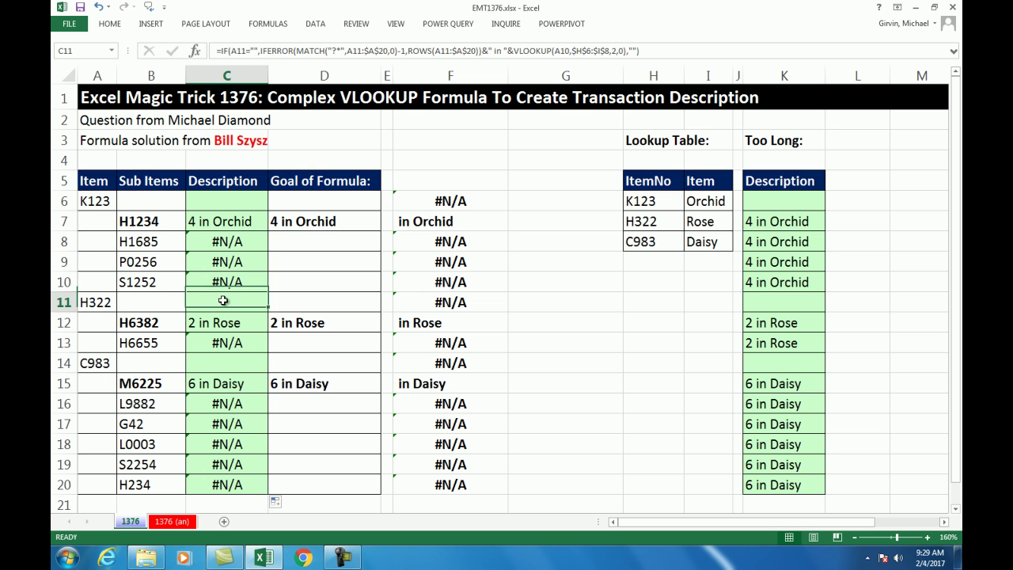
click(221, 226)
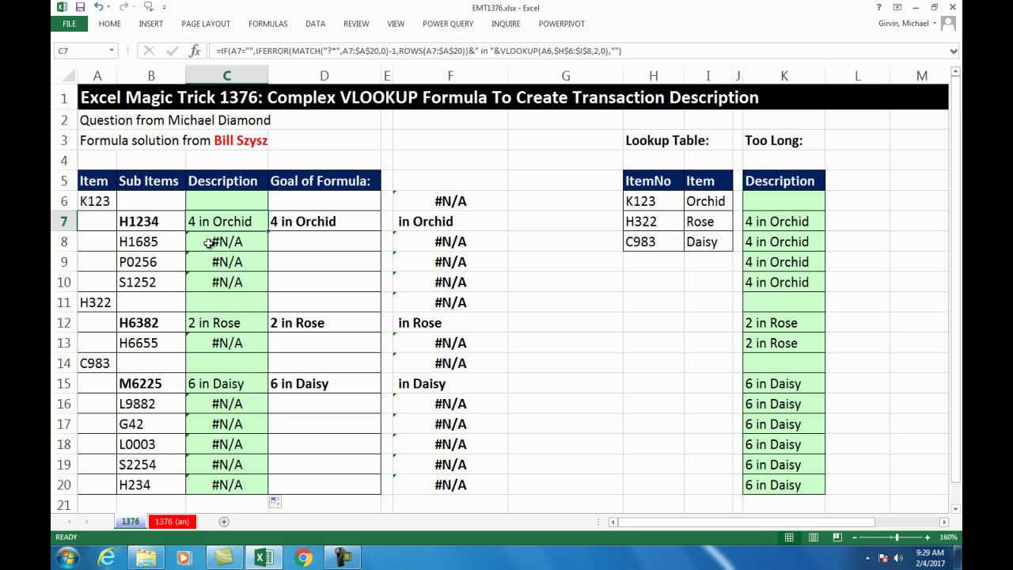
drag(208, 239, 217, 281)
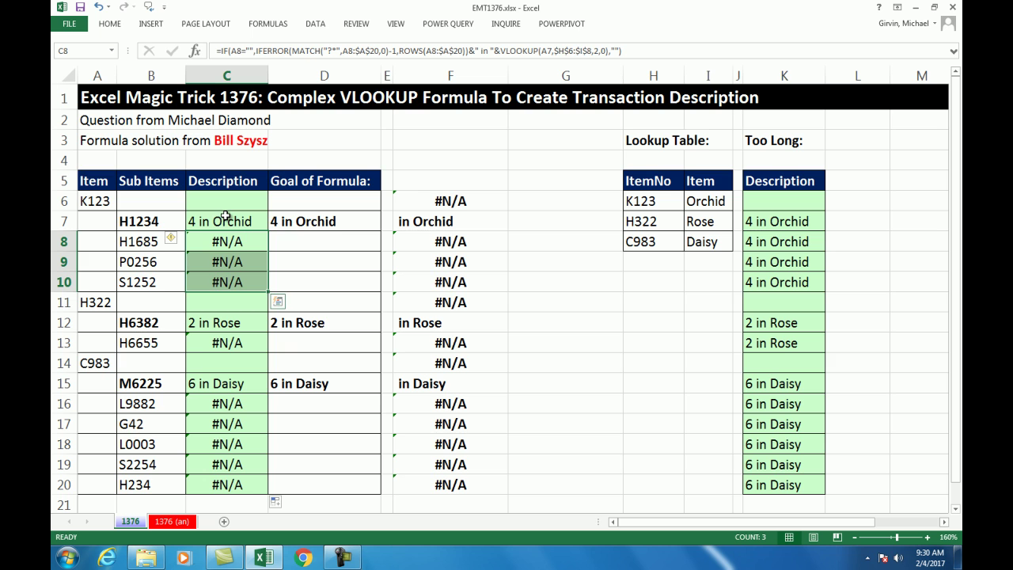
click(219, 242)
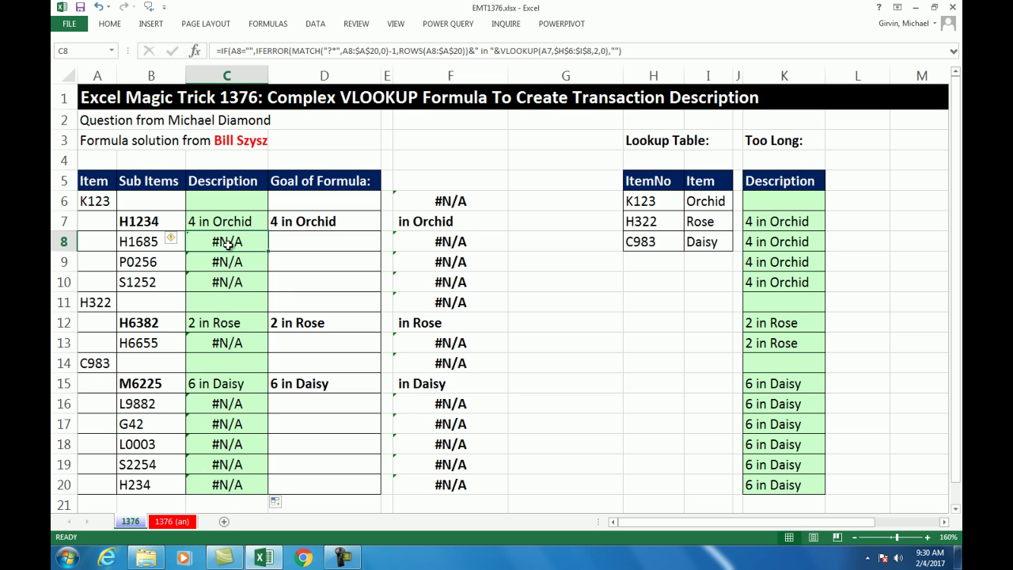
key(F2)
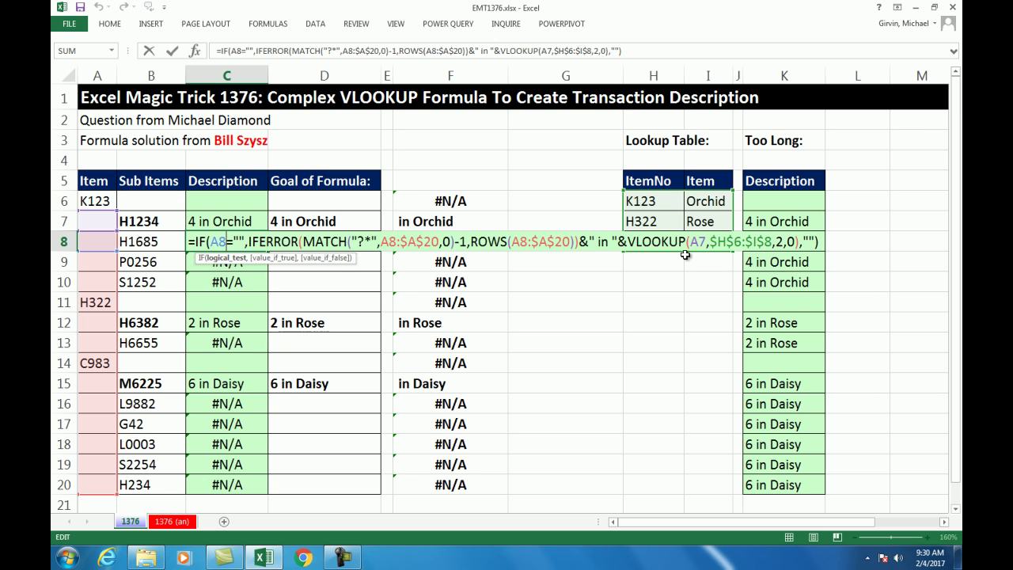
double_click(697, 242)
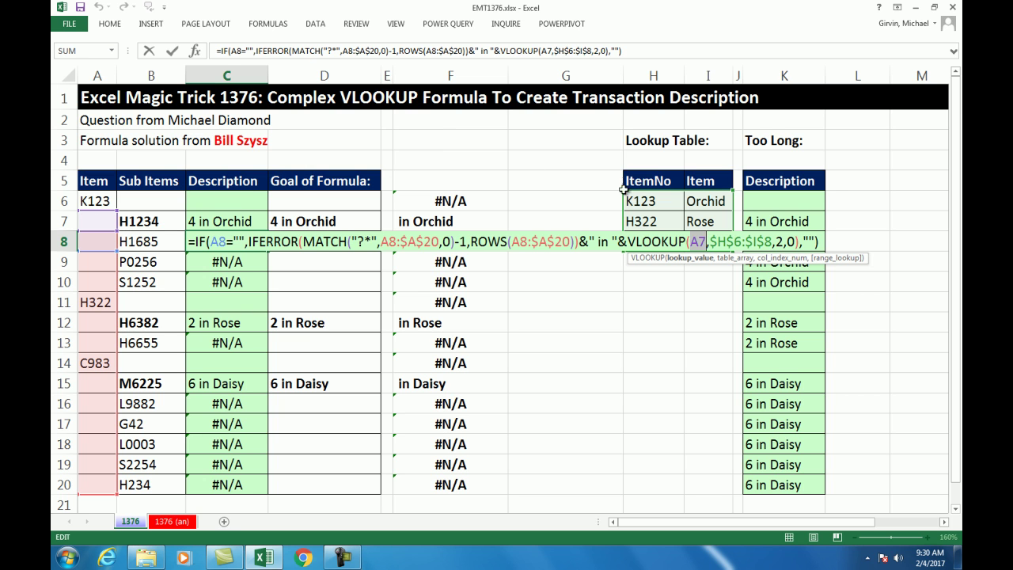
key(Escape)
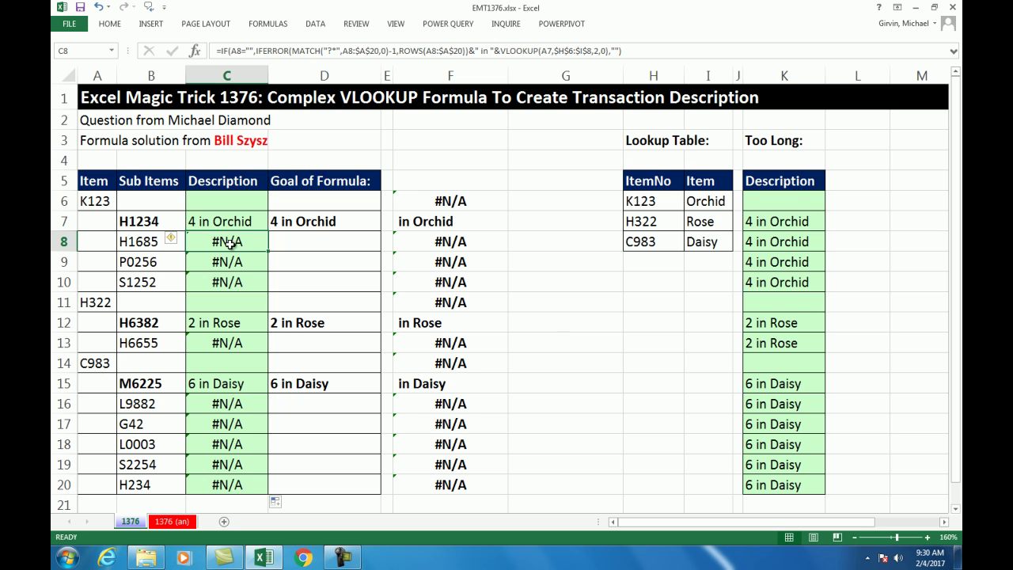
Step: Insert a nested IF in front of IFERROR in the C8 formula with the logical test C7<>""
key(F2)
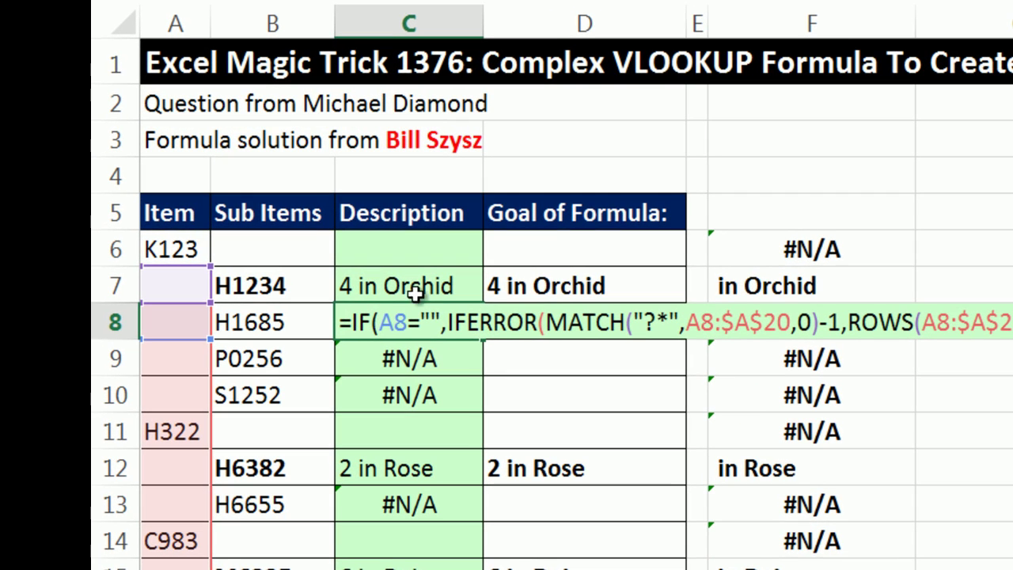
click(445, 326)
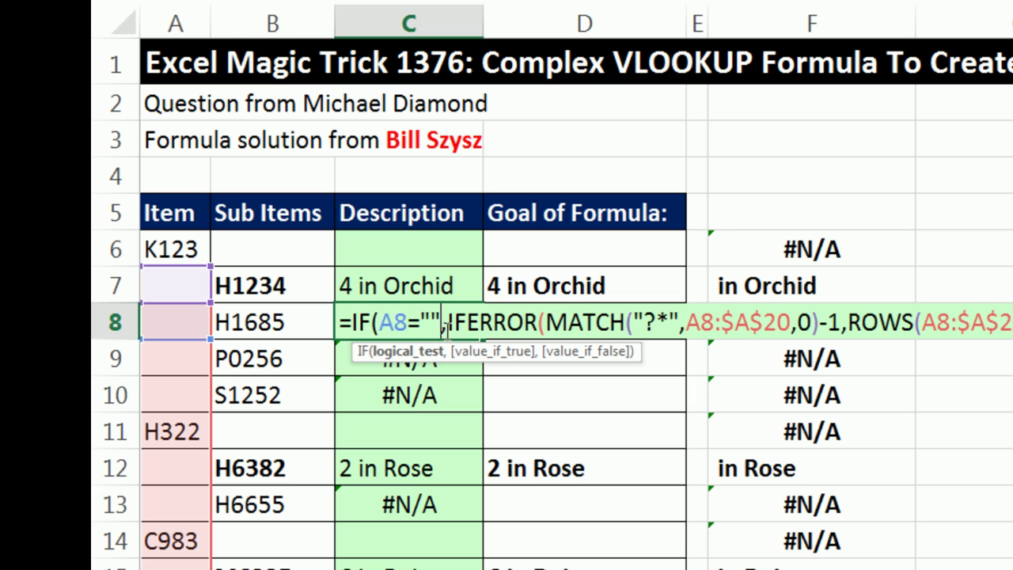
click(449, 327)
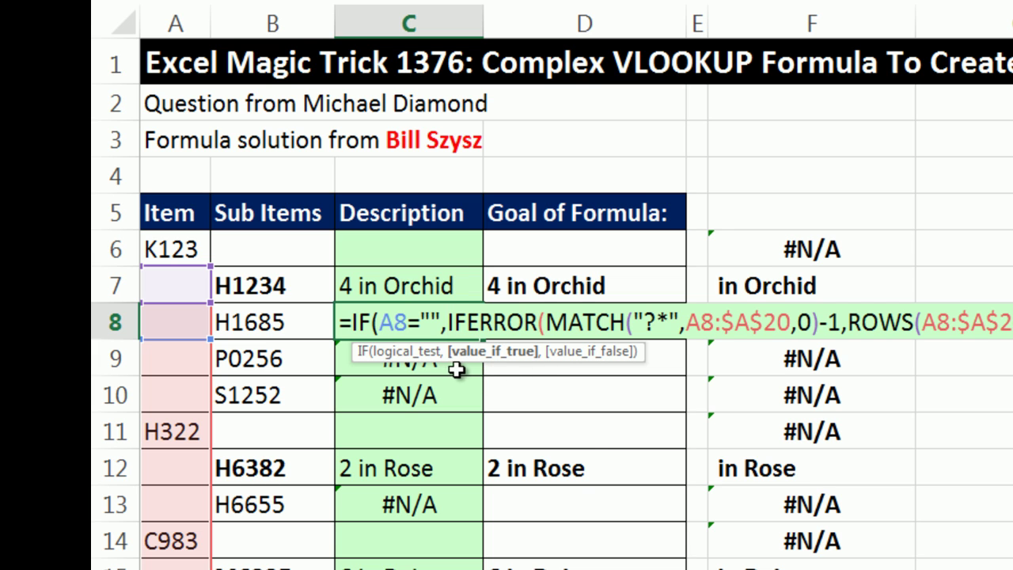
text(IF()
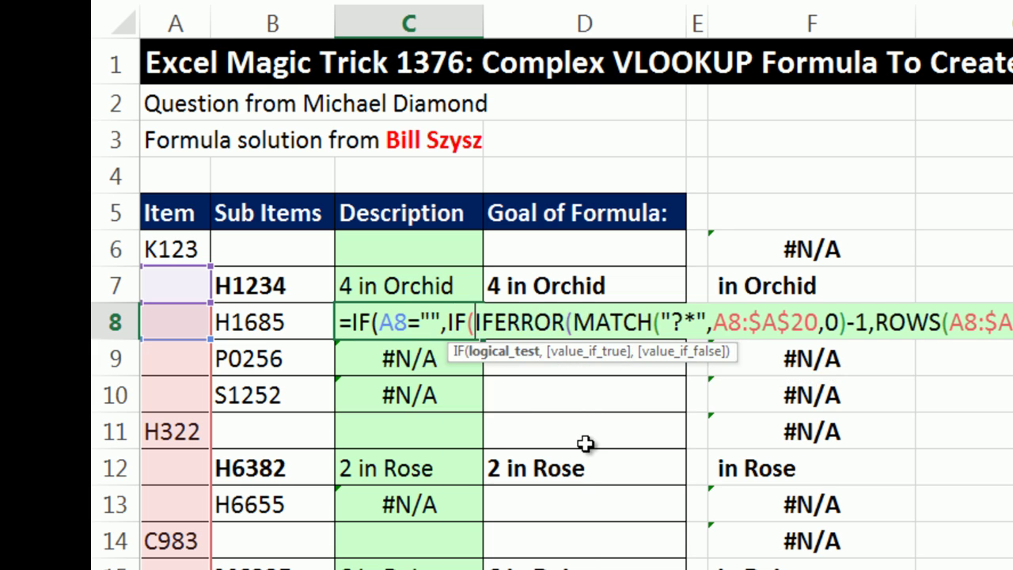
click(386, 284)
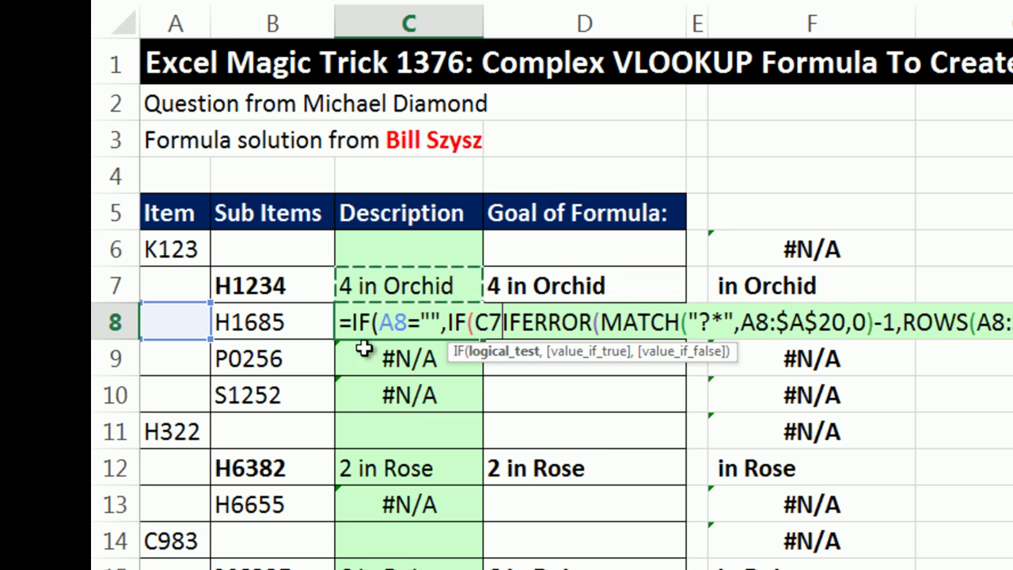
text(<>)
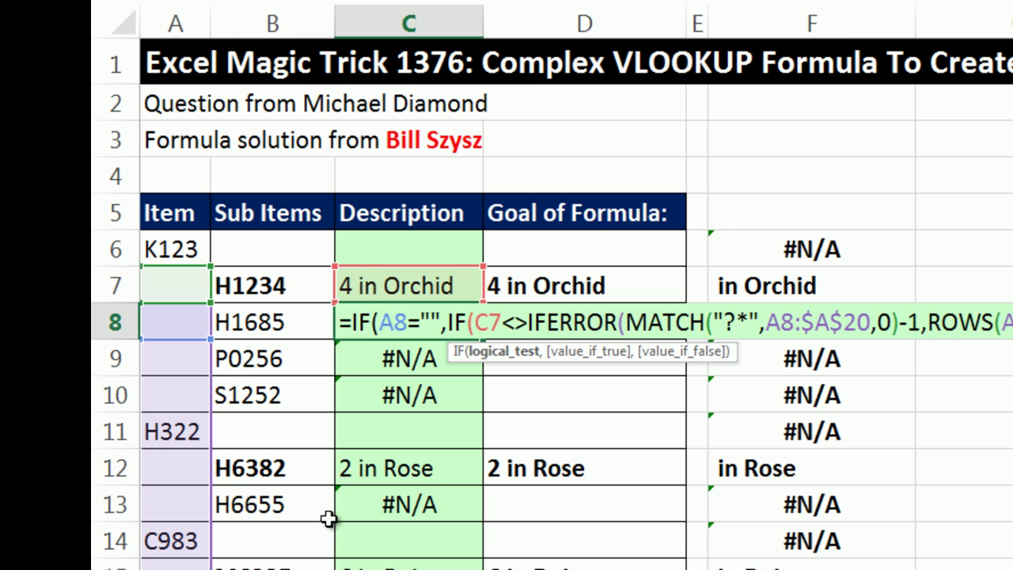
text("")
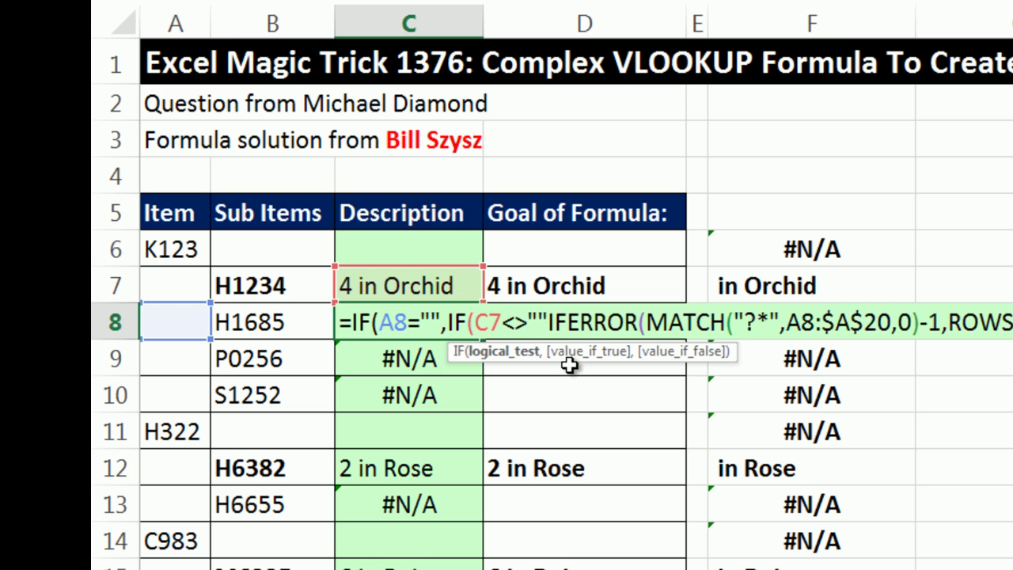
Step: Use C7 as the nested IF's value_if_true in C8, keep the IFERROR and VLOOKUP expression as value_if_false, and close its parenthesis
text(,)
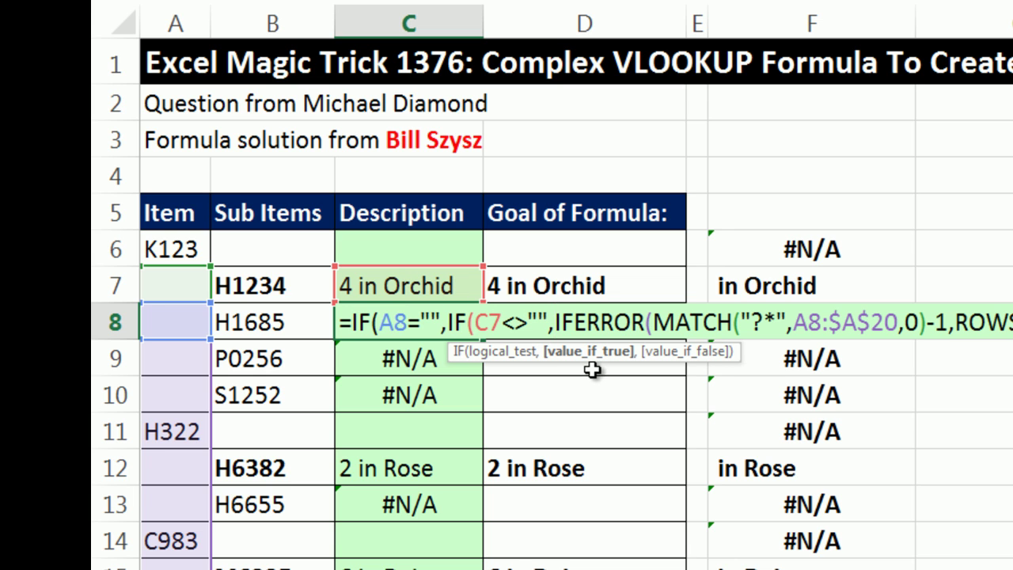
click(425, 286)
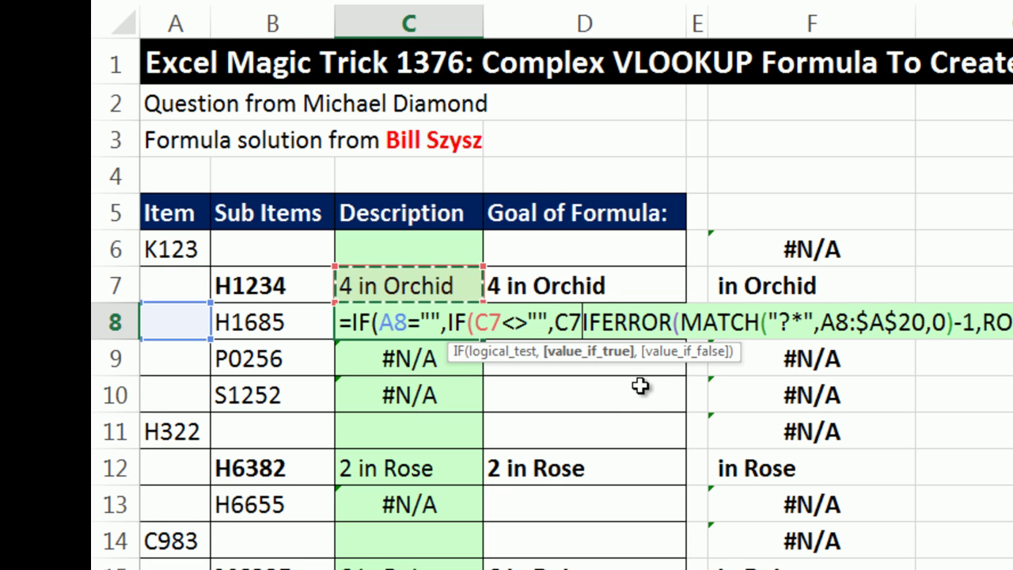
text(,)
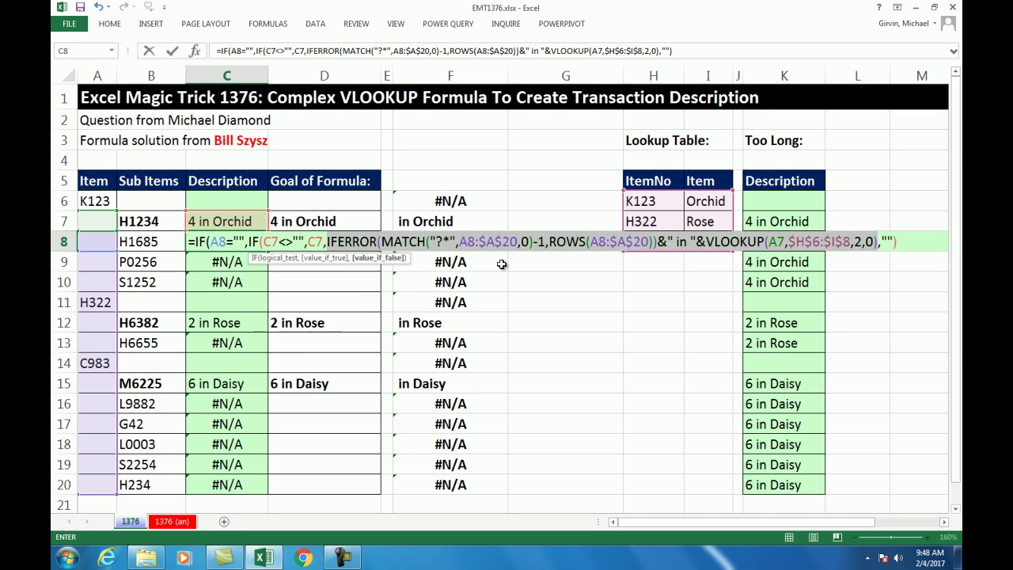
click(878, 241)
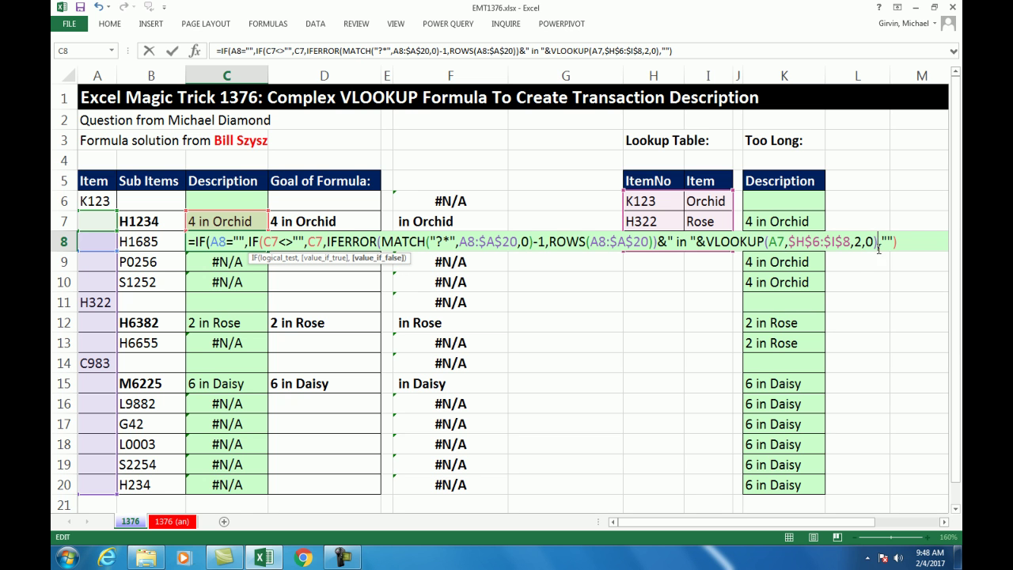
drag(406, 262, 878, 281)
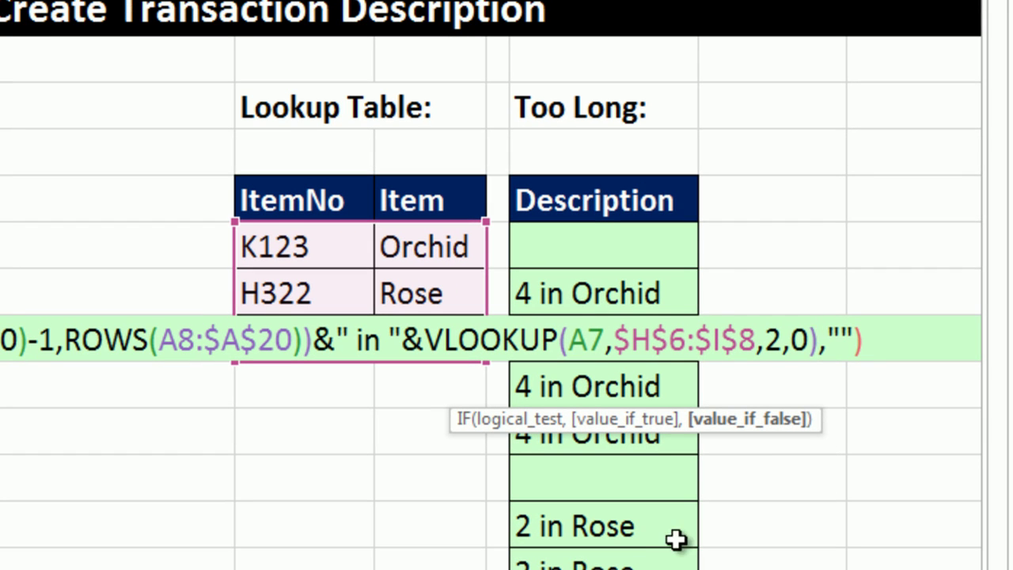
text())
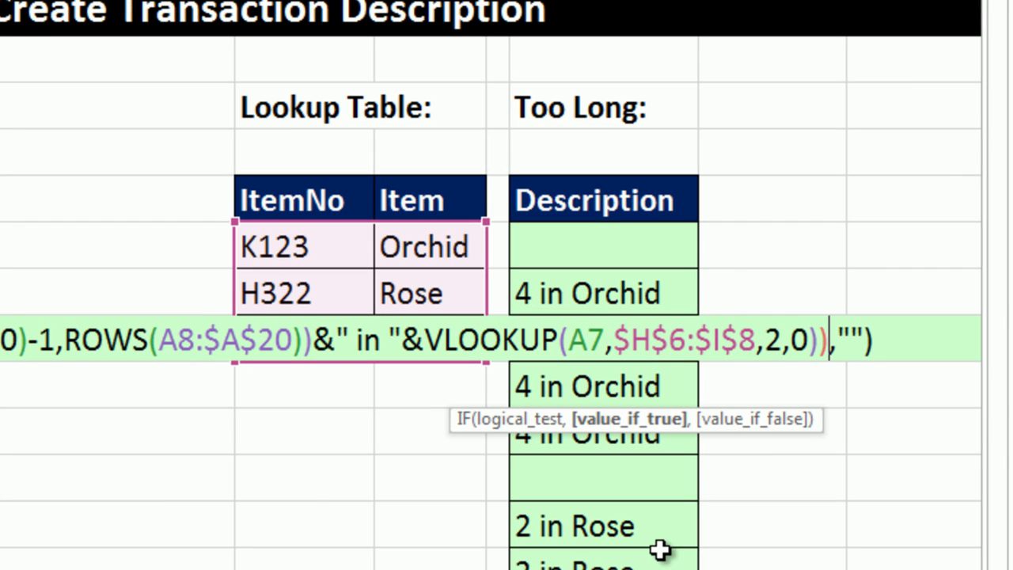
Step: Check the outer IF's arguments, enter the C8 formula, and copy it down through C20 and up to C6
click(646, 436)
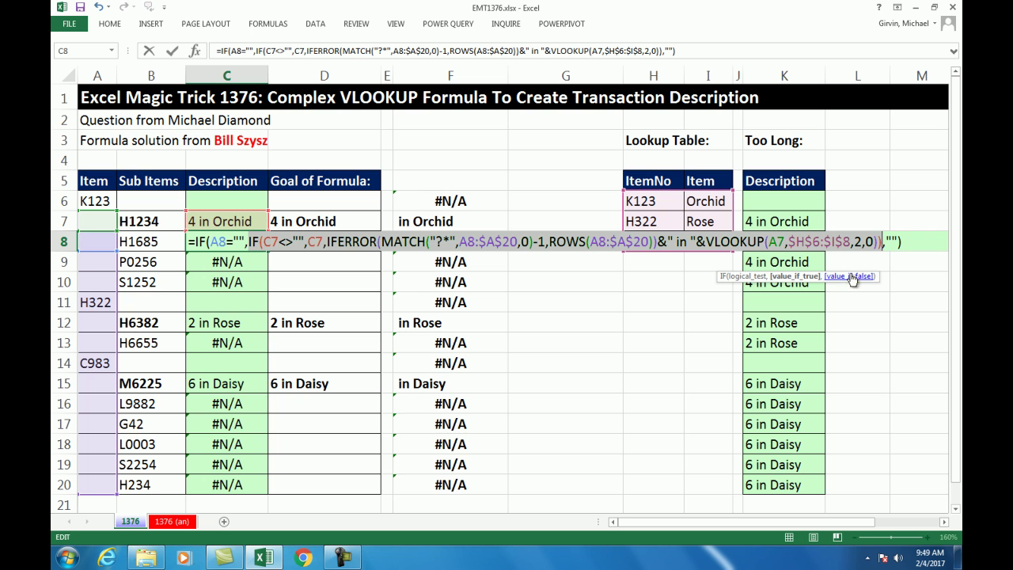
click(851, 276)
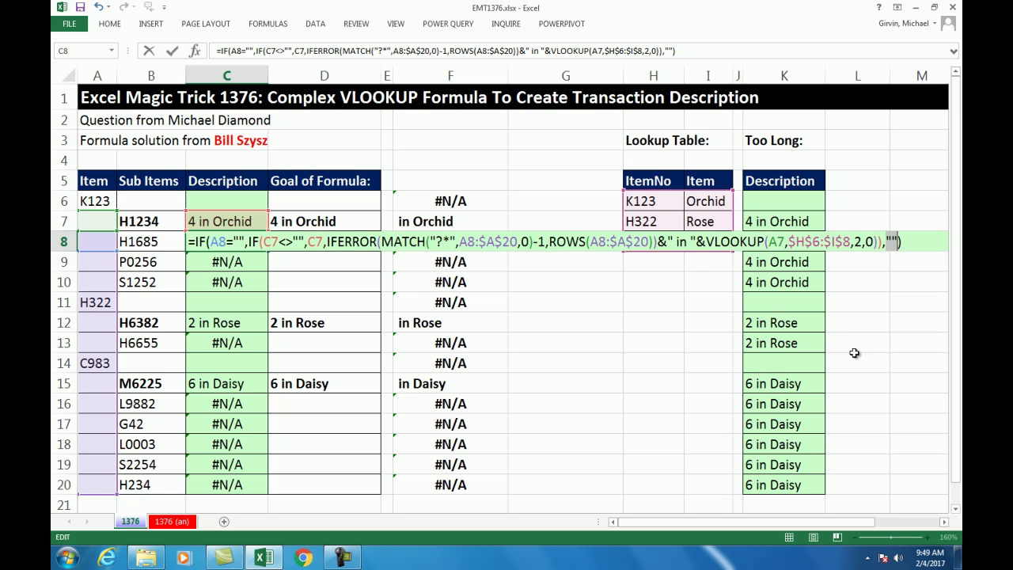
key(ctrl+Return)
double_click(269, 251)
click(261, 246)
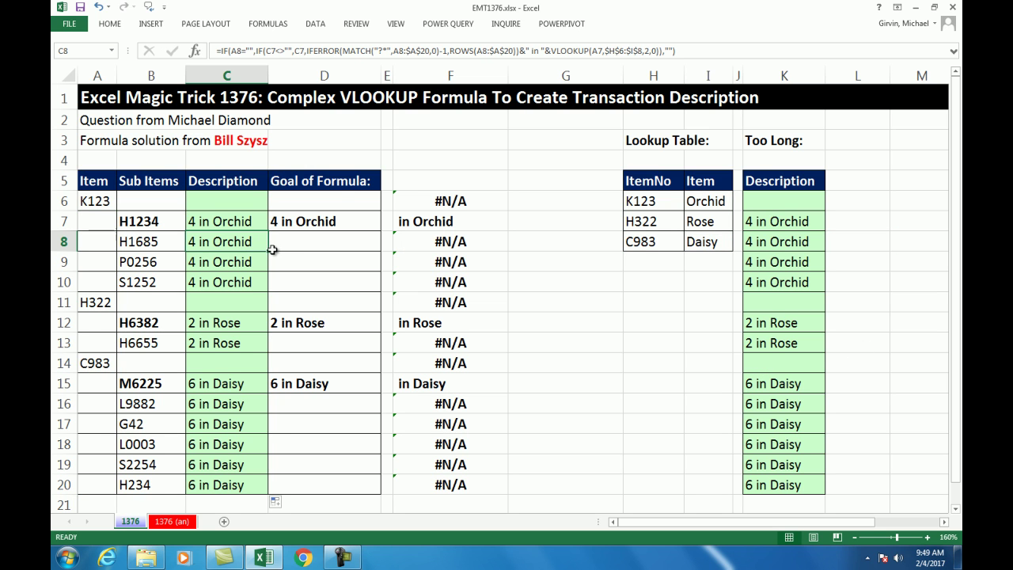
drag(269, 251, 270, 202)
click(228, 204)
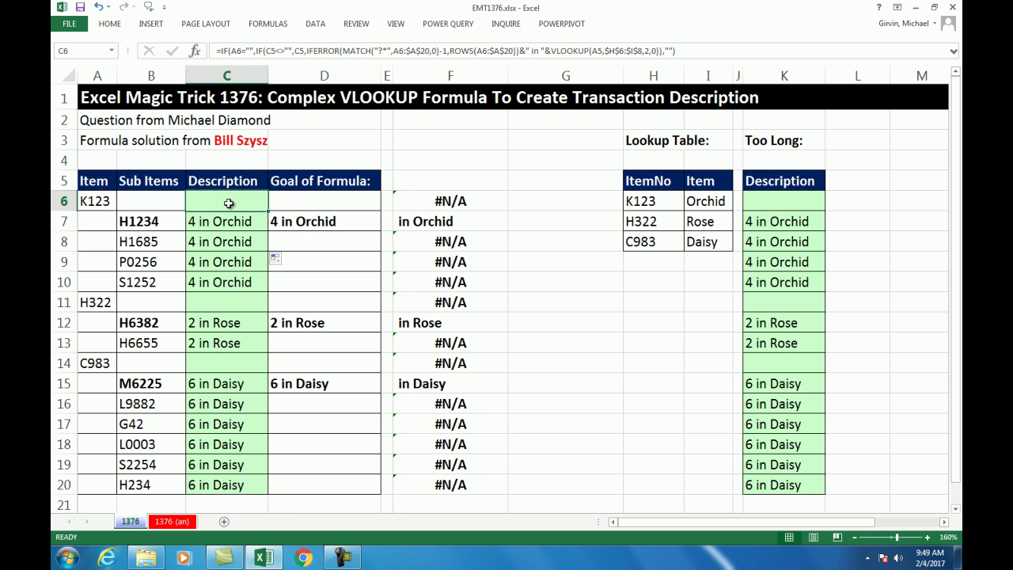
Step: Examine the copied formula in C6 and the value_if_false argument of the inner IF in C7
key(F2)
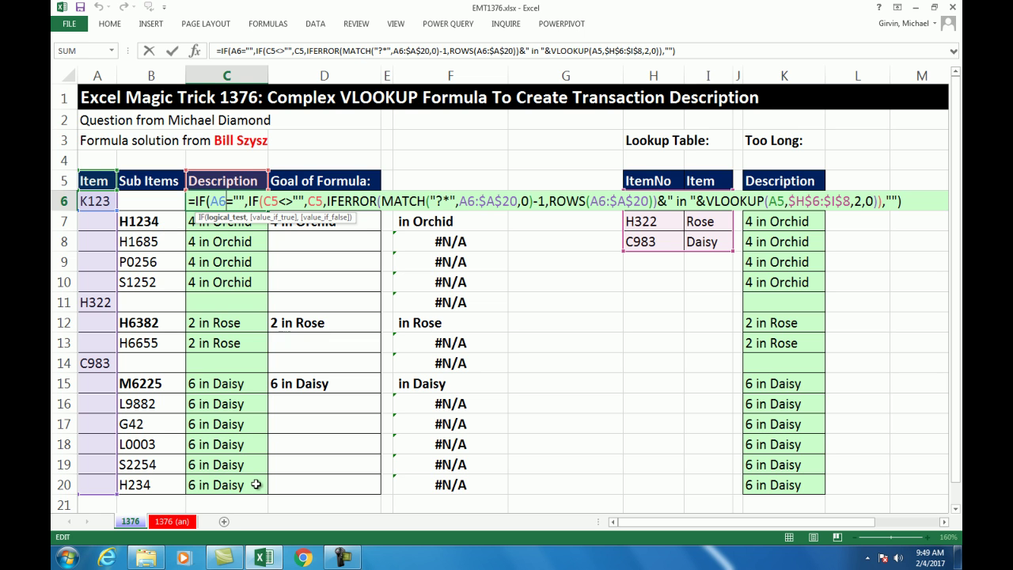
key(ctrl+Return)
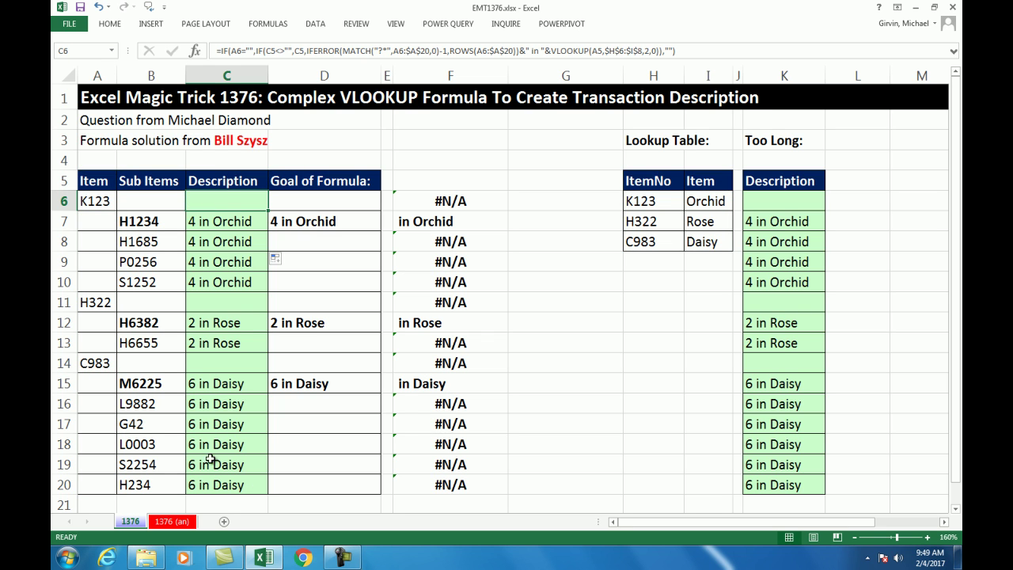
click(231, 224)
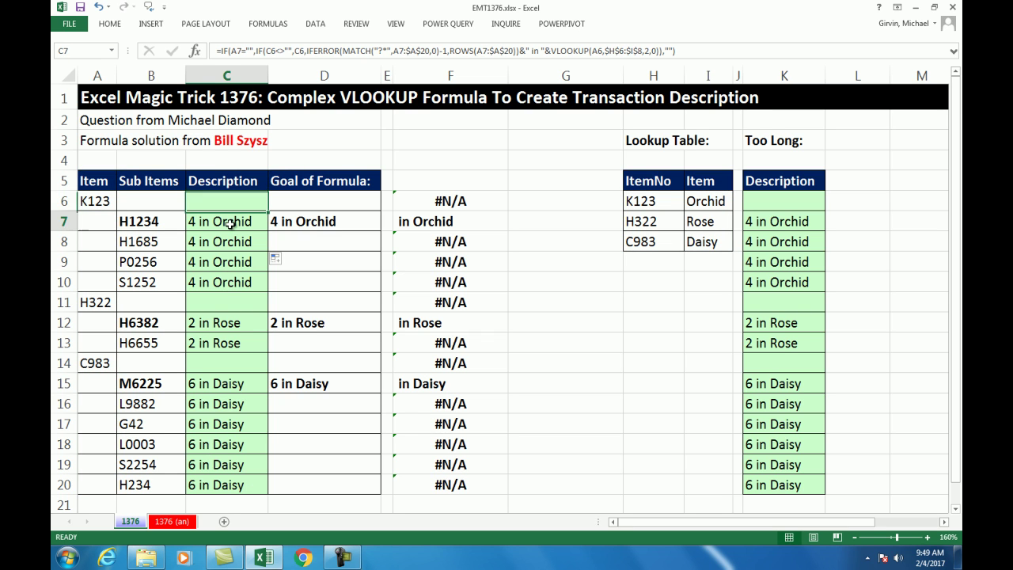
click(227, 243)
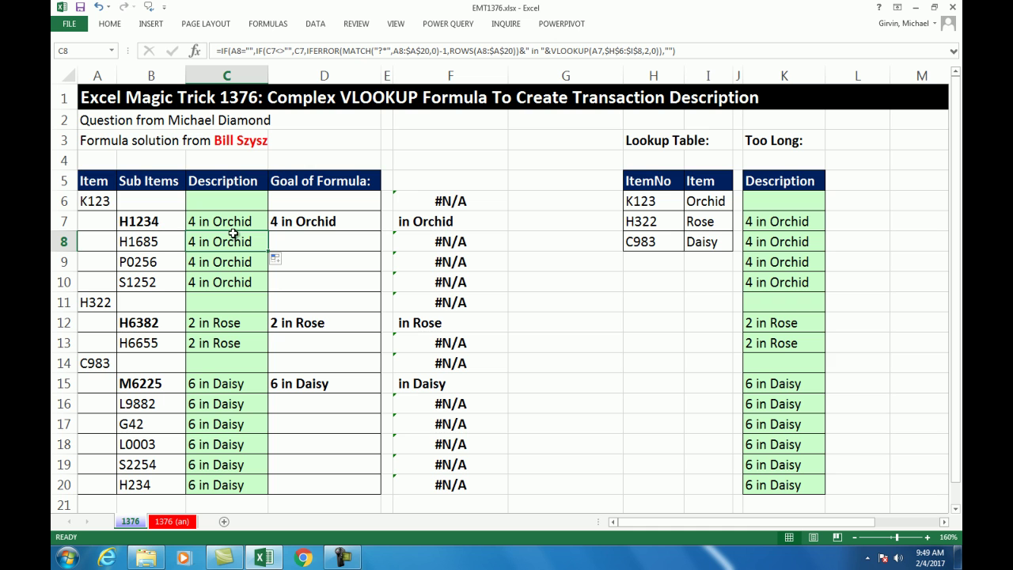
double_click(232, 227)
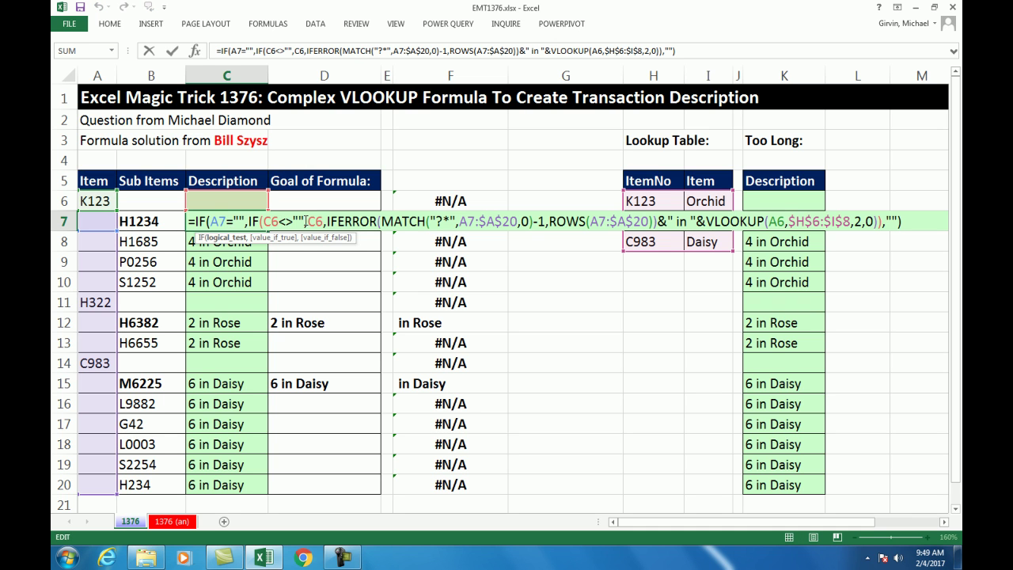
click(360, 238)
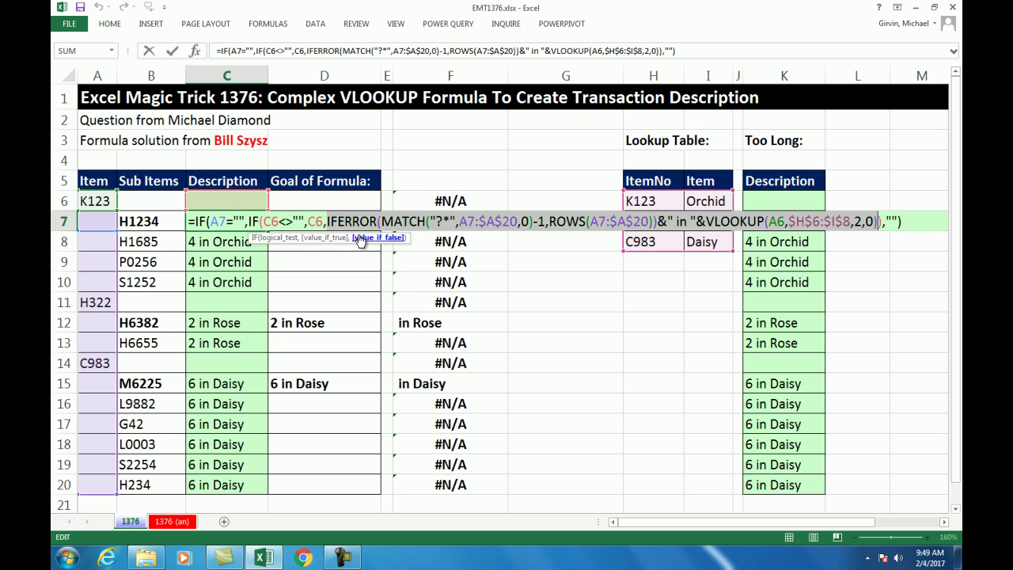
key(Return)
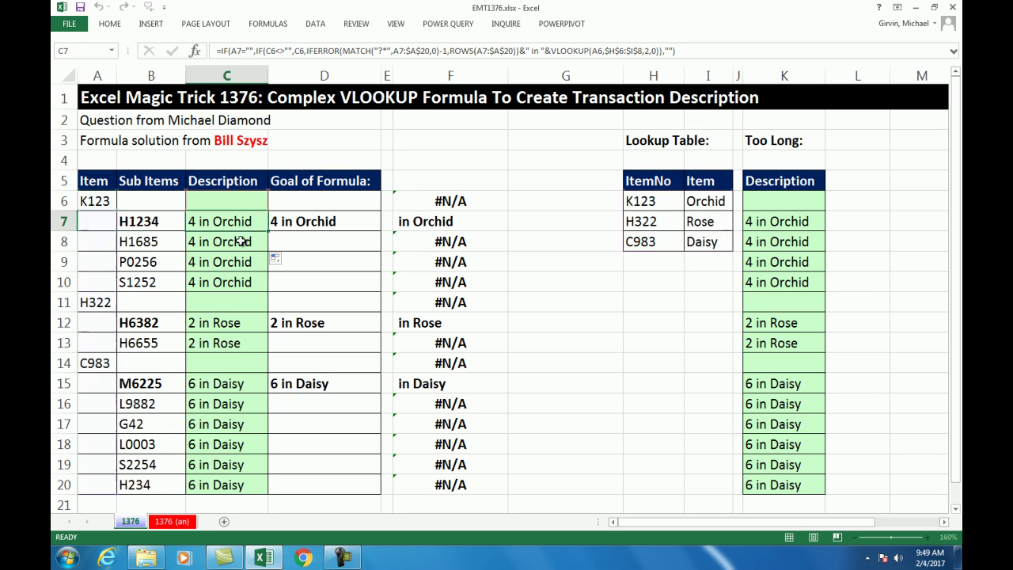
Step: Examine the C7<>"" test and the C7 value_if_true argument in the C8 formula
key(F2)
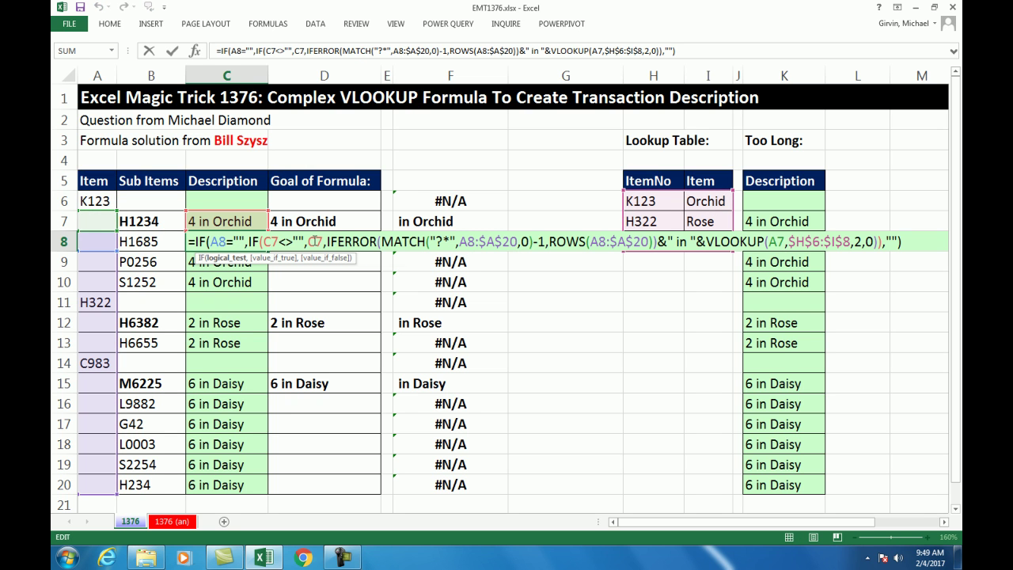
click(273, 258)
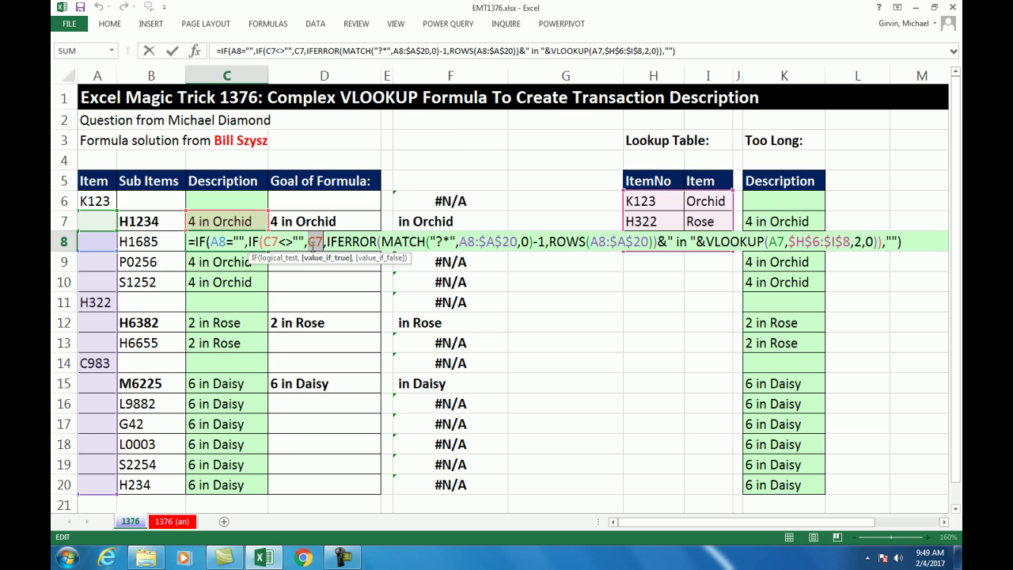
click(238, 224)
key(ctrl+Return)
Step: Select C6 and step through its formula with Evaluate Formula to the final result, finishing with the evaluation closed
click(236, 204)
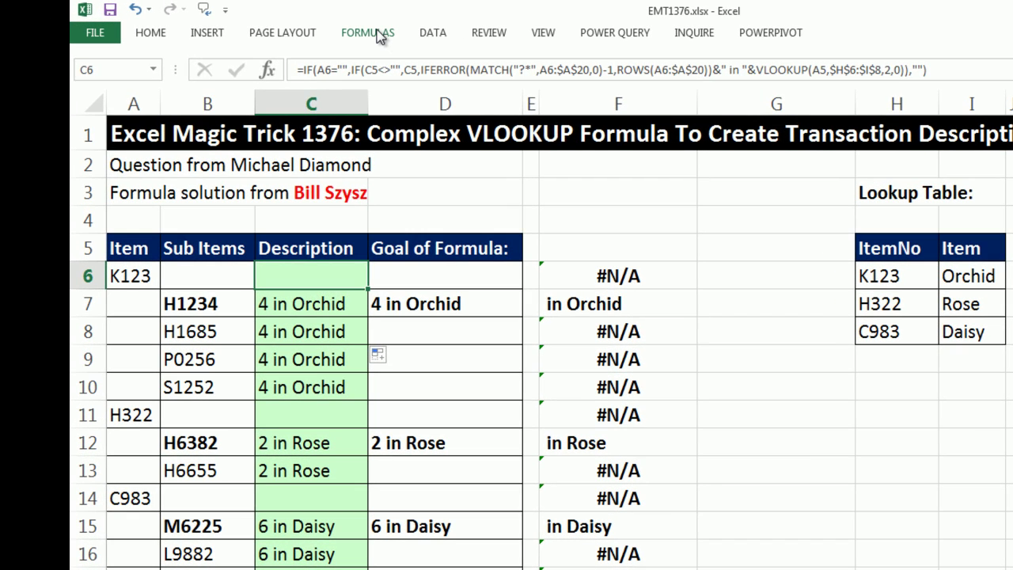
click(269, 23)
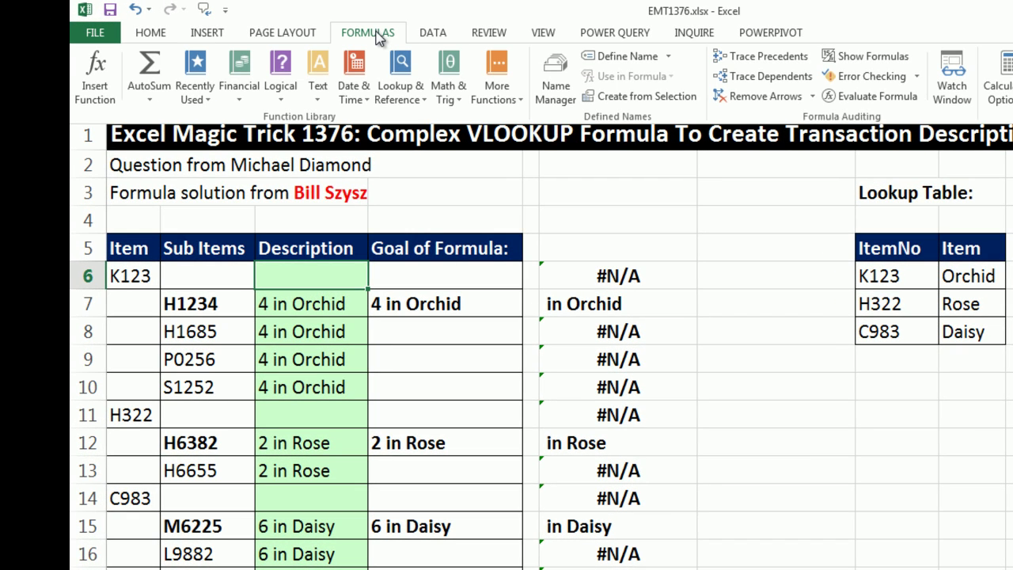
click(865, 102)
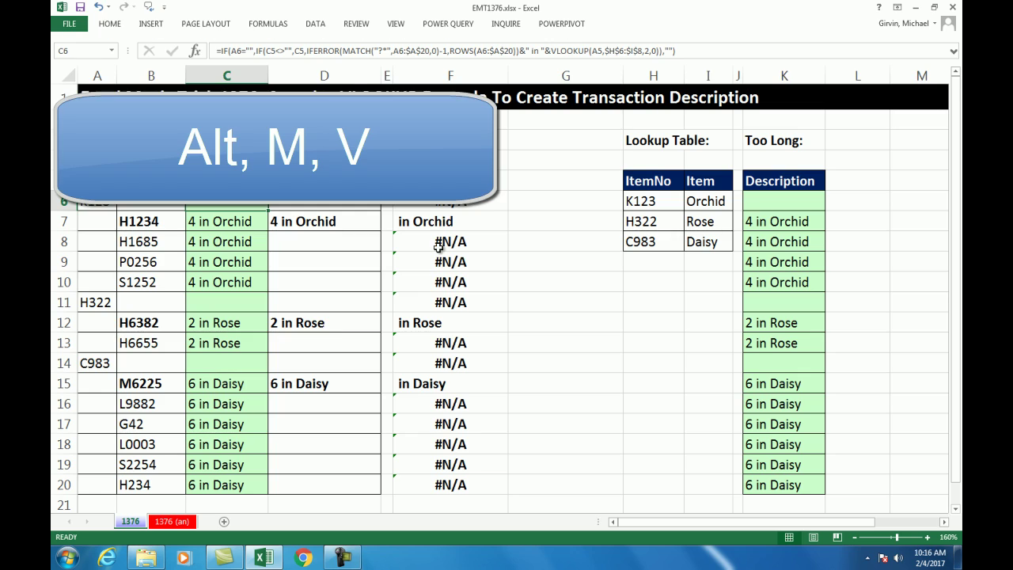
key(alt+m)
key(v)
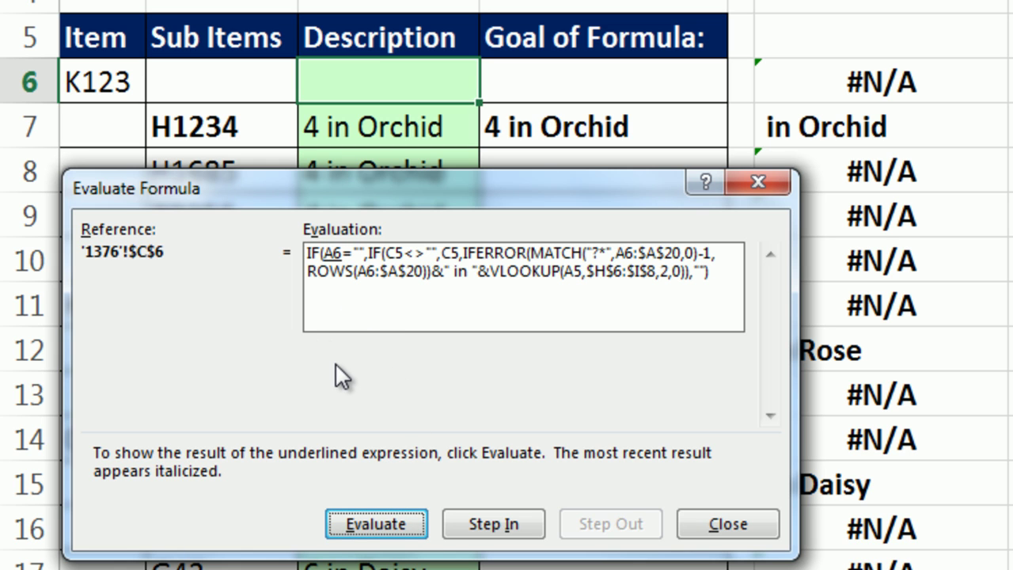
key(Return)
key(Return)
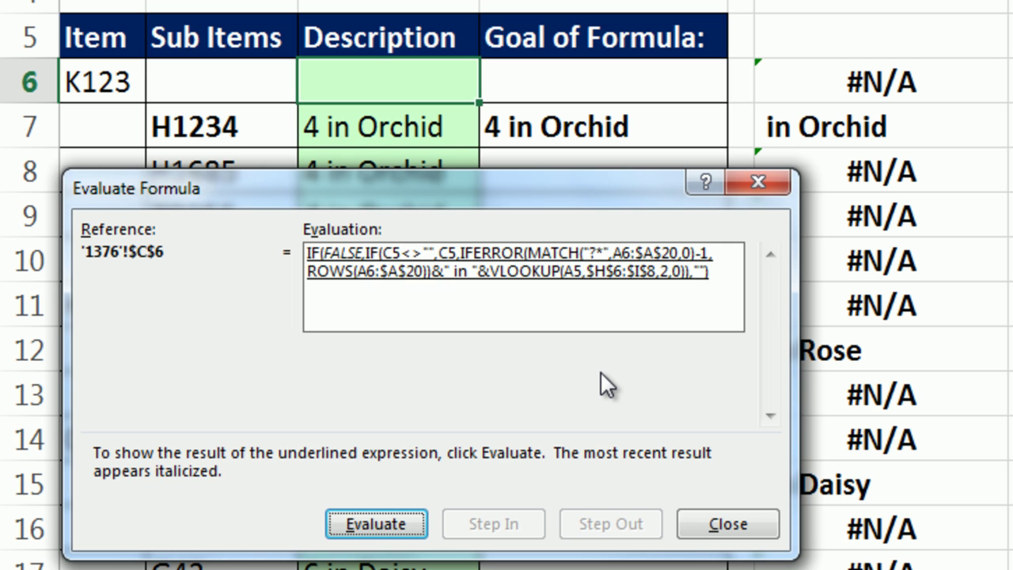
key(Return)
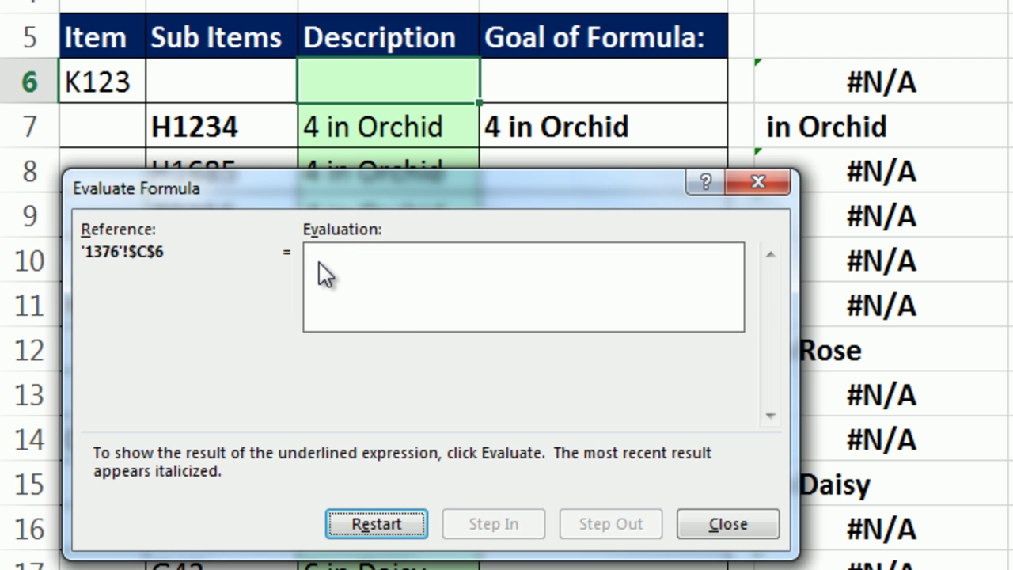
key(Escape)
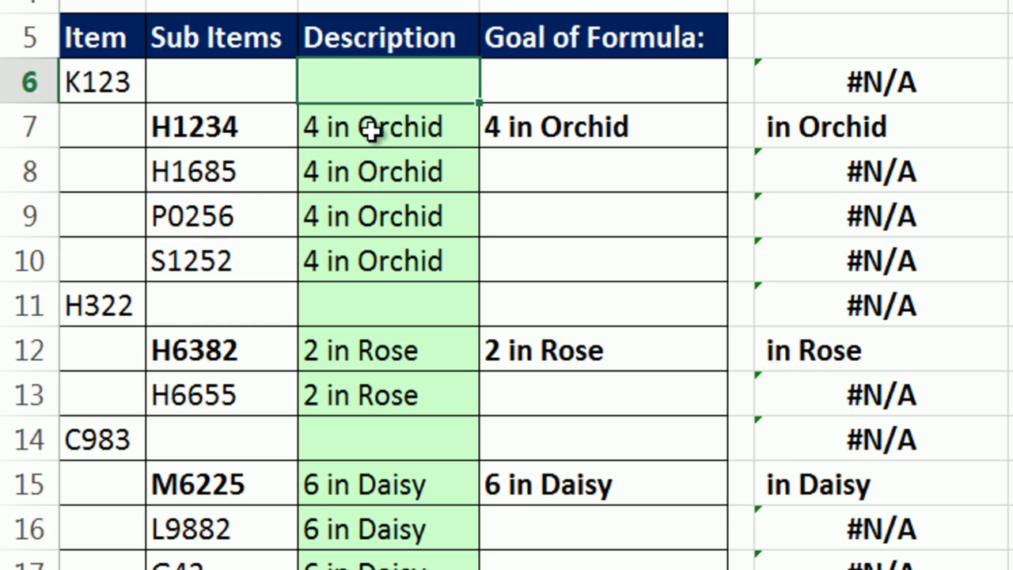
Step: Start Evaluate Formula on C7 and evaluate the A7="" and C6<>"" logical tests
click(382, 133)
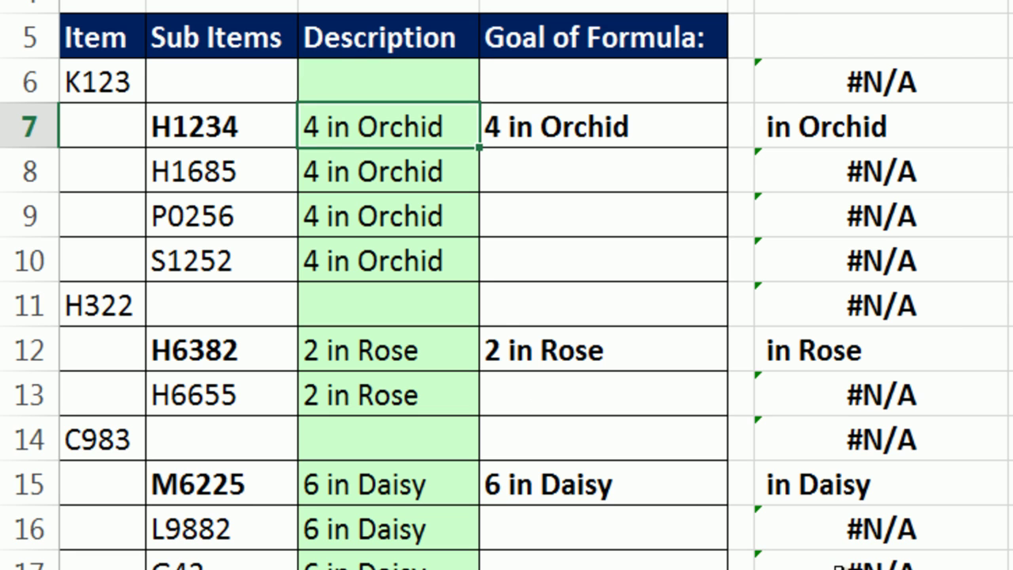
key(alt+m)
key(v)
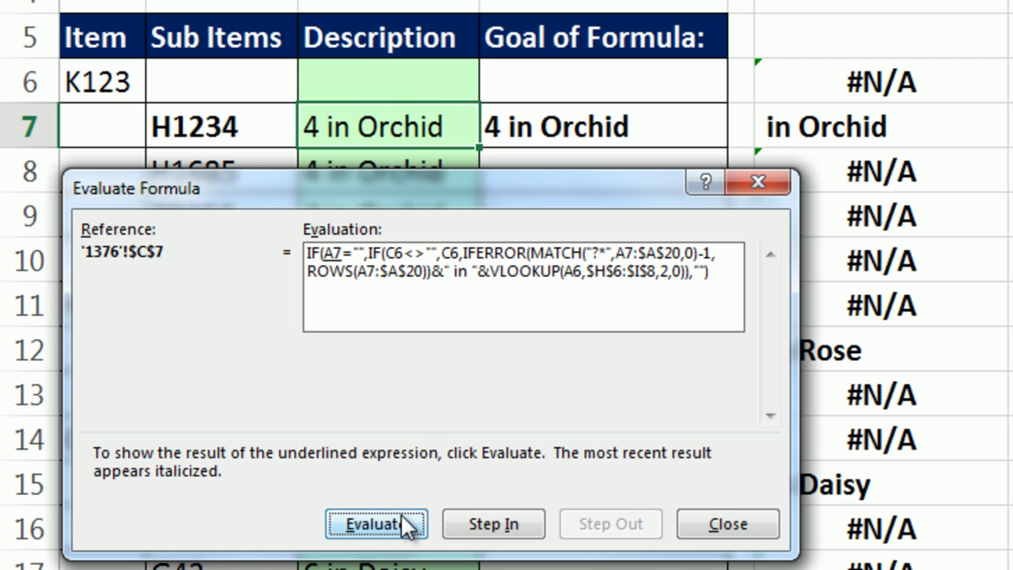
key(Return)
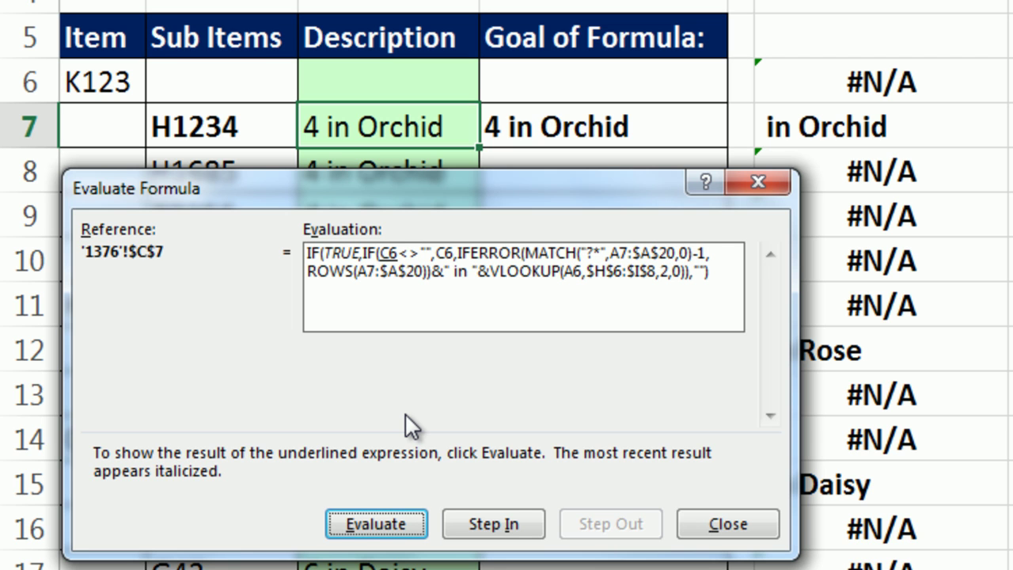
key(Return)
key(Return)
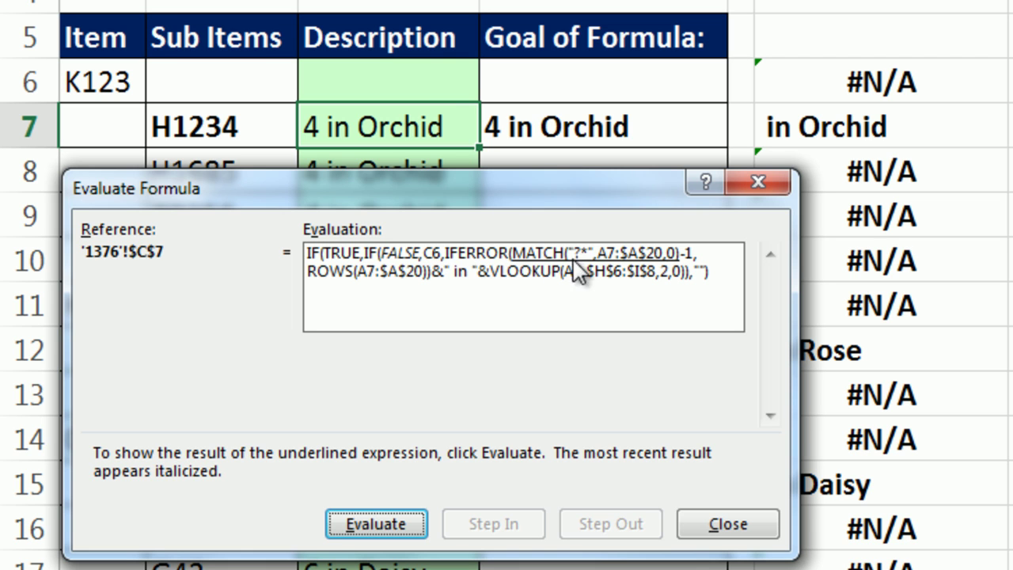
Step: Evaluate C7's IFERROR count, VLOOKUP and text join through to the final description, finishing with the evaluation closed
key(Return)
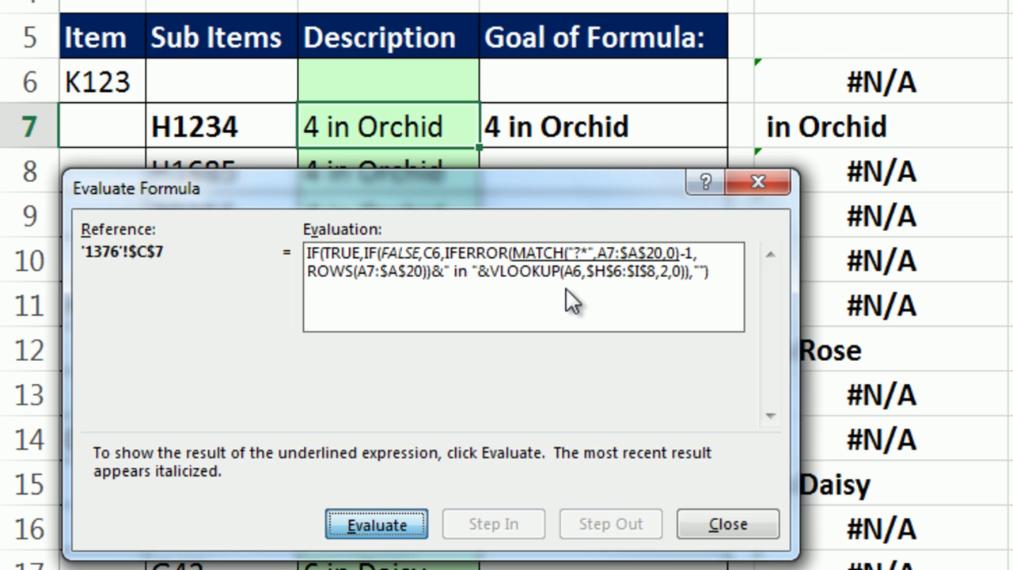
key(Return)
key(Return)
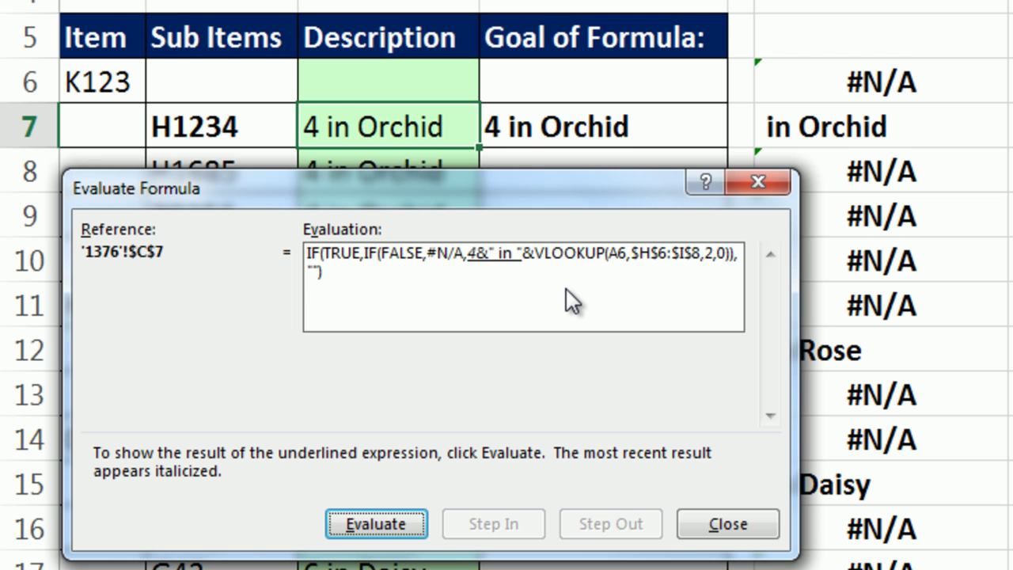
key(Return)
key(Return)
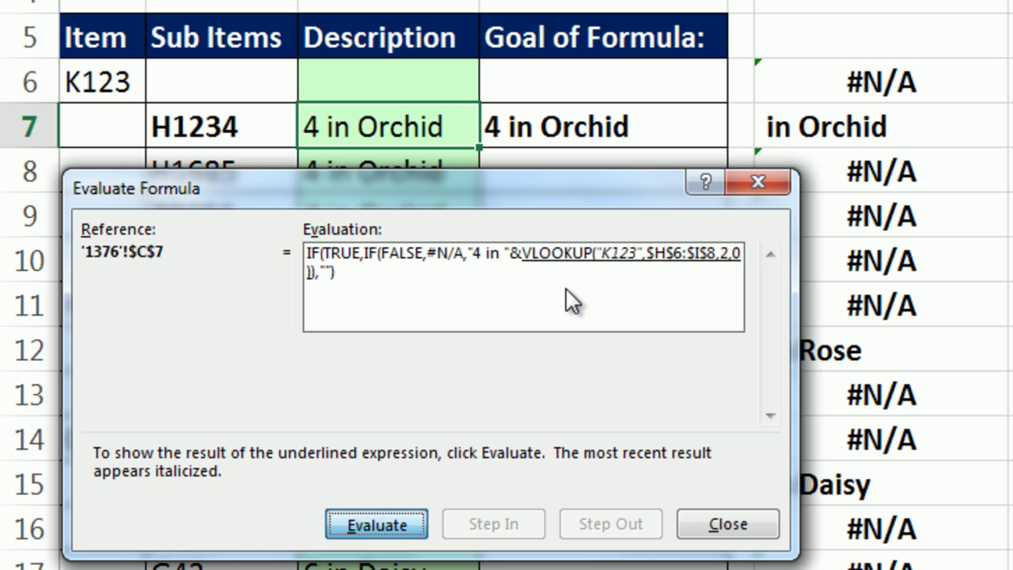
key(Return)
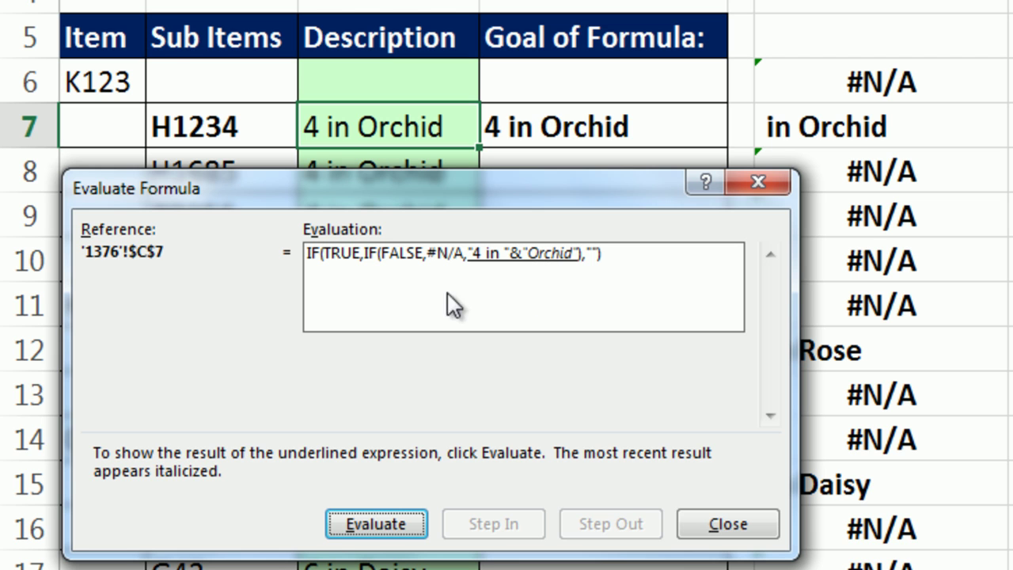
key(Return)
key(Return)
key(Return)
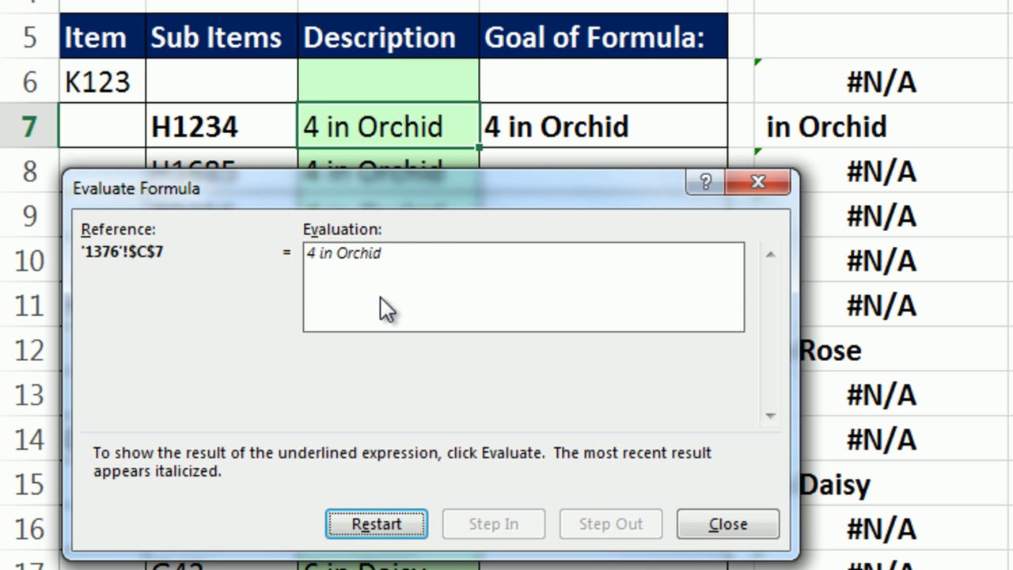
key(Escape)
Step: Step through the C8 formula with Evaluate Formula, from the A8="" test through the C7 value_if_true to the final result
click(391, 178)
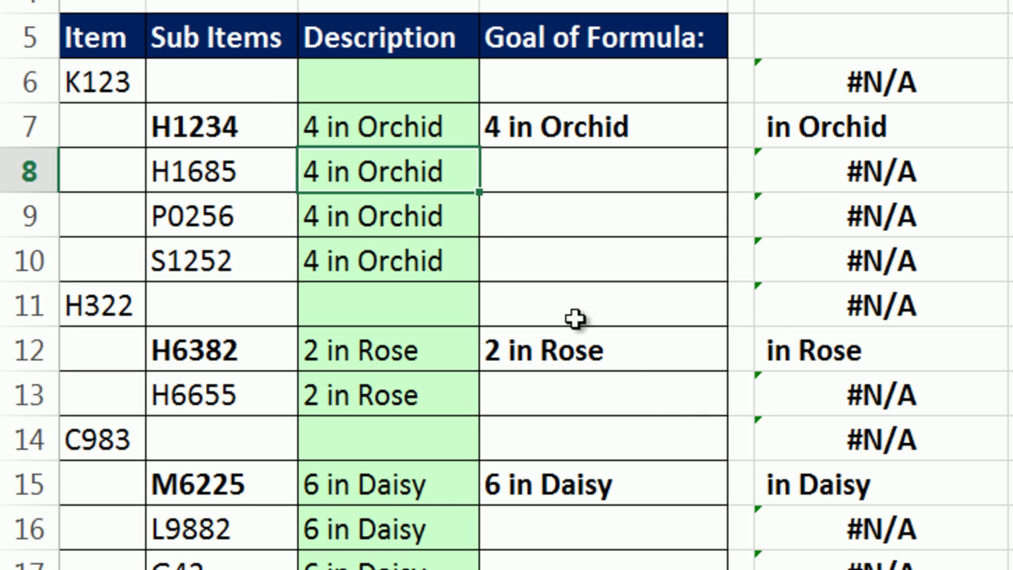
key(alt+m)
key(v)
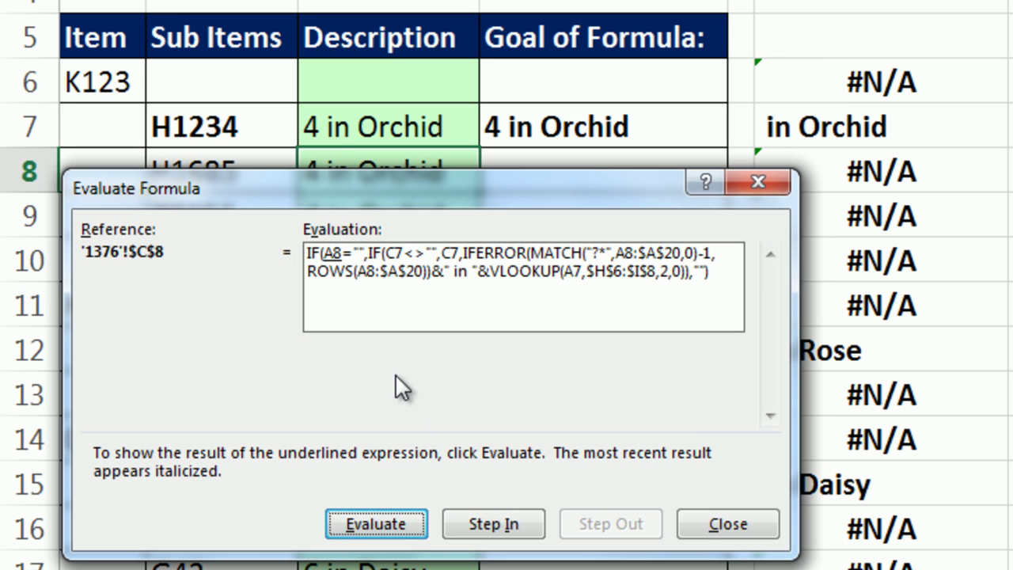
key(Return)
key(Return)
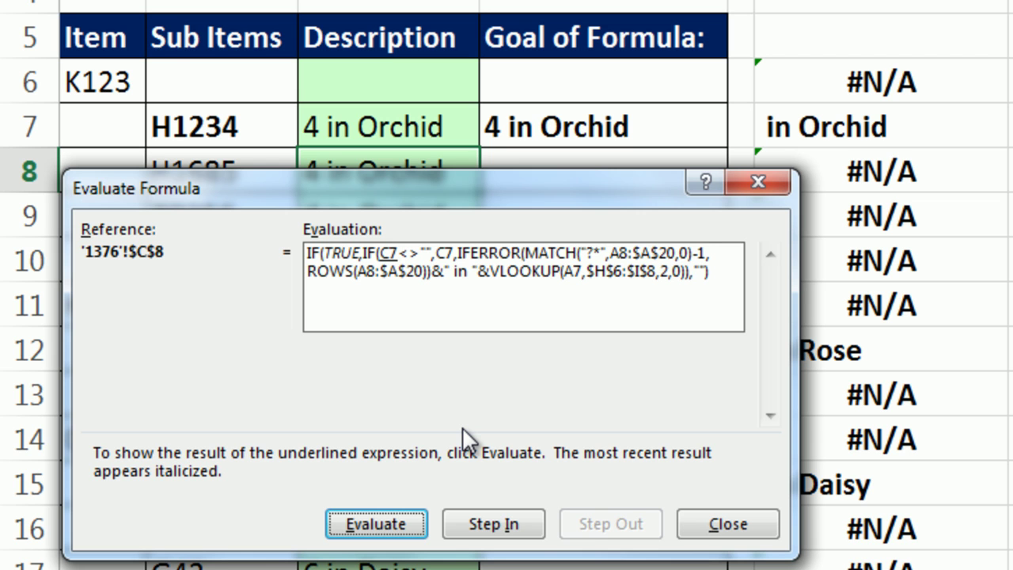
key(Return)
key(Return)
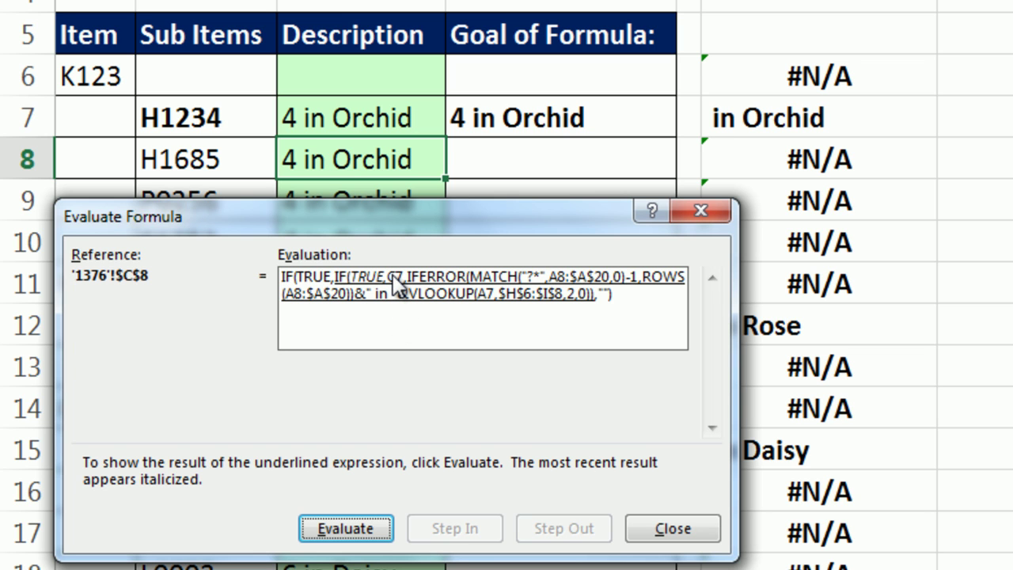
click(361, 527)
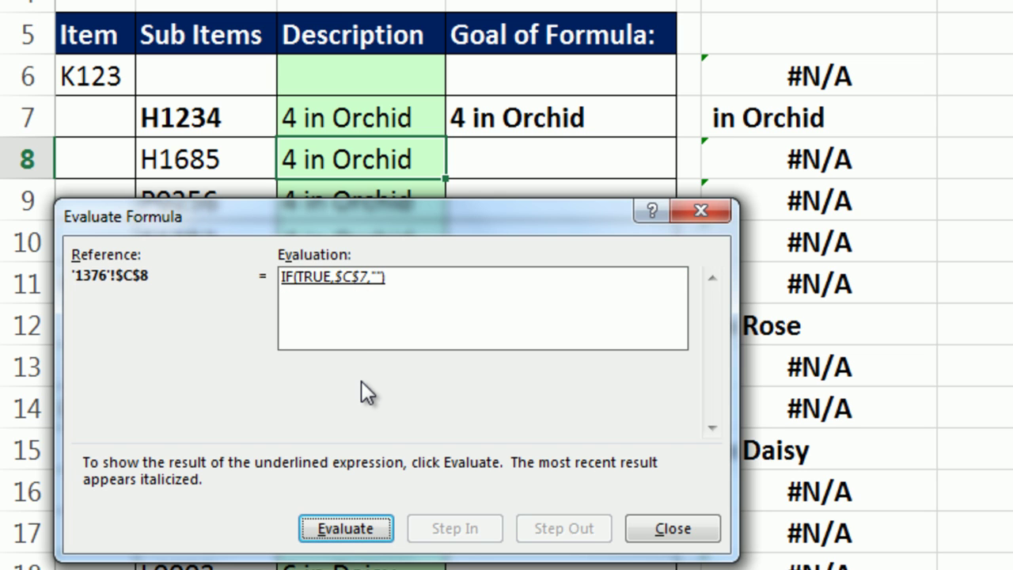
key(Return)
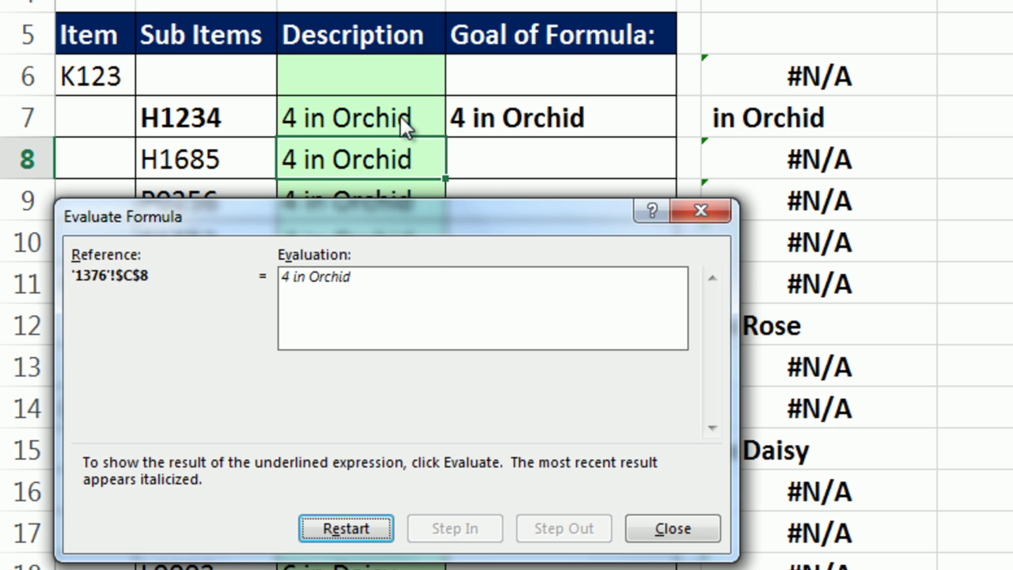
key(Escape)
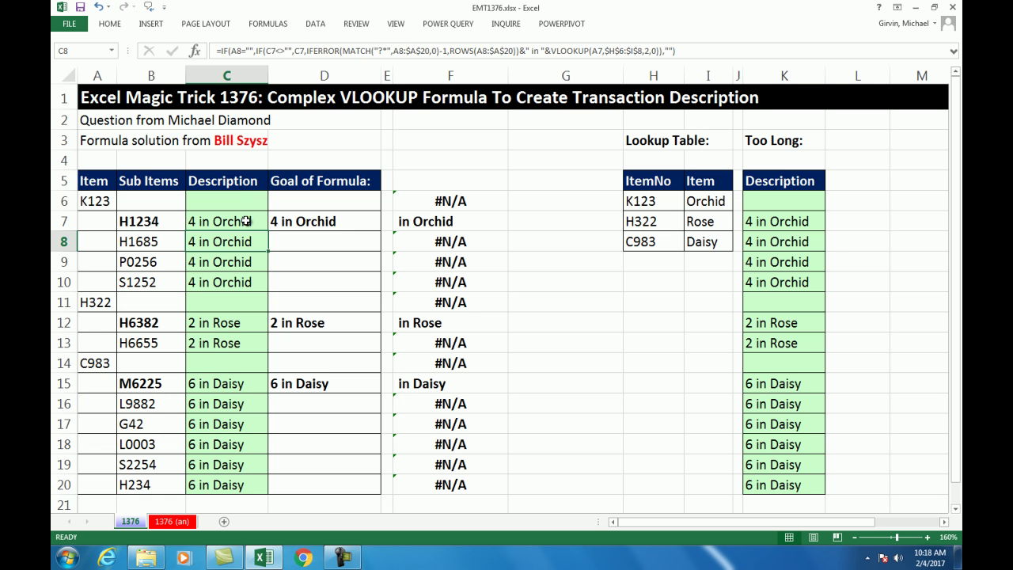
Step: Open the formula in C6 to examine its cell references
double_click(252, 201)
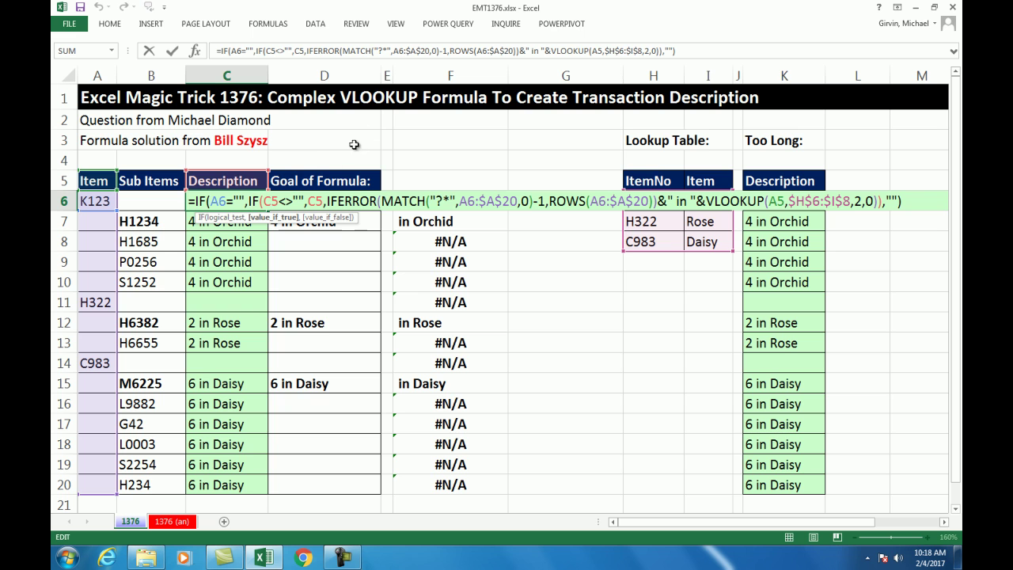